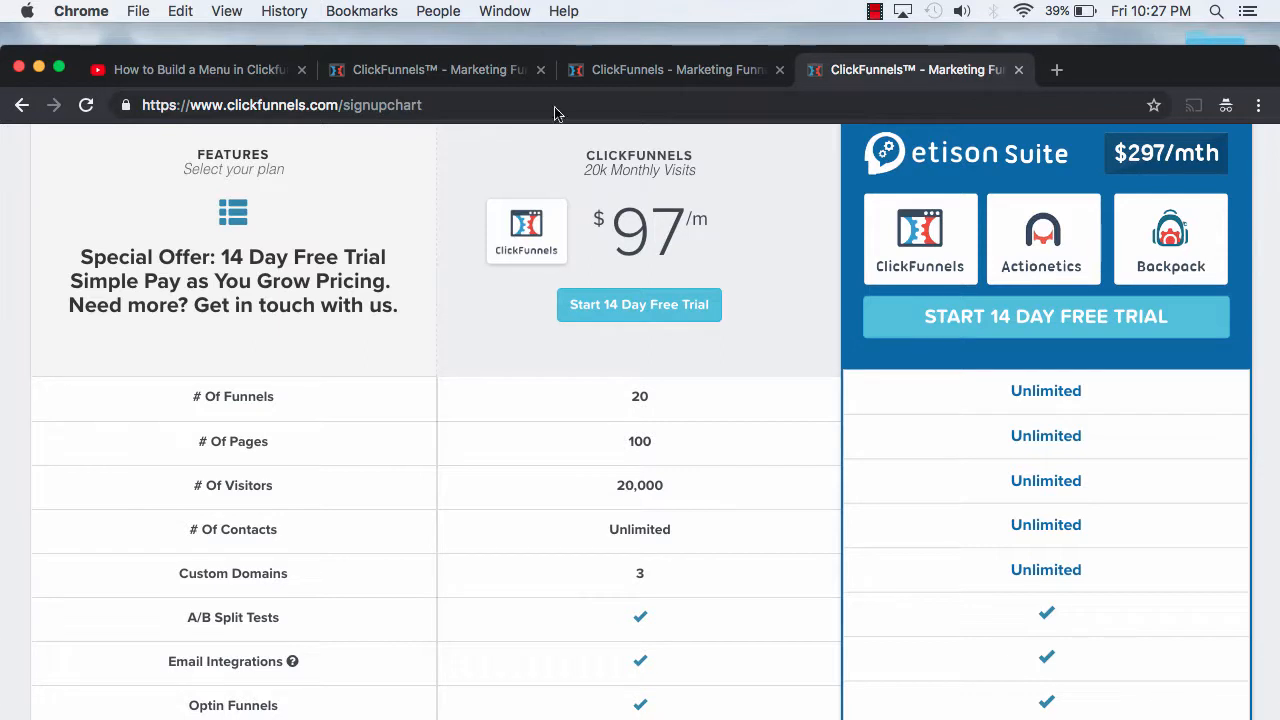
Step: Create a 14-day free trial account with an email address and password
click(636, 74)
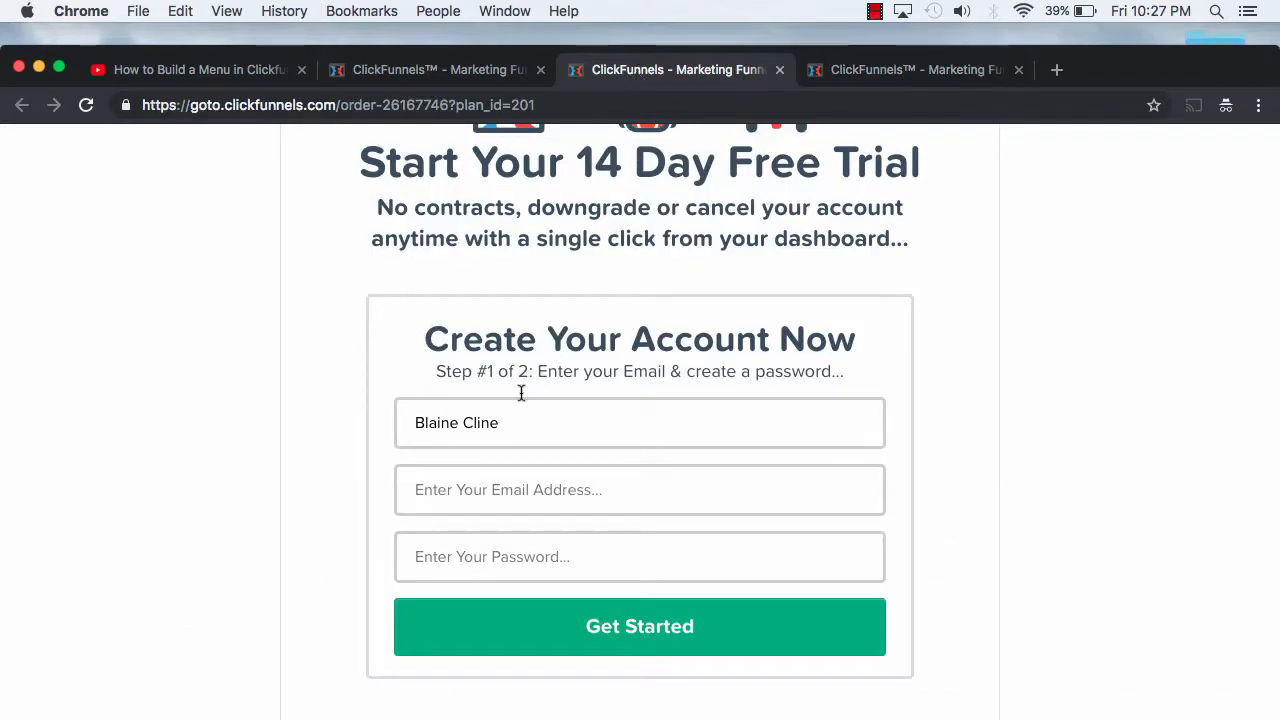
click(456, 482)
key(super+v)
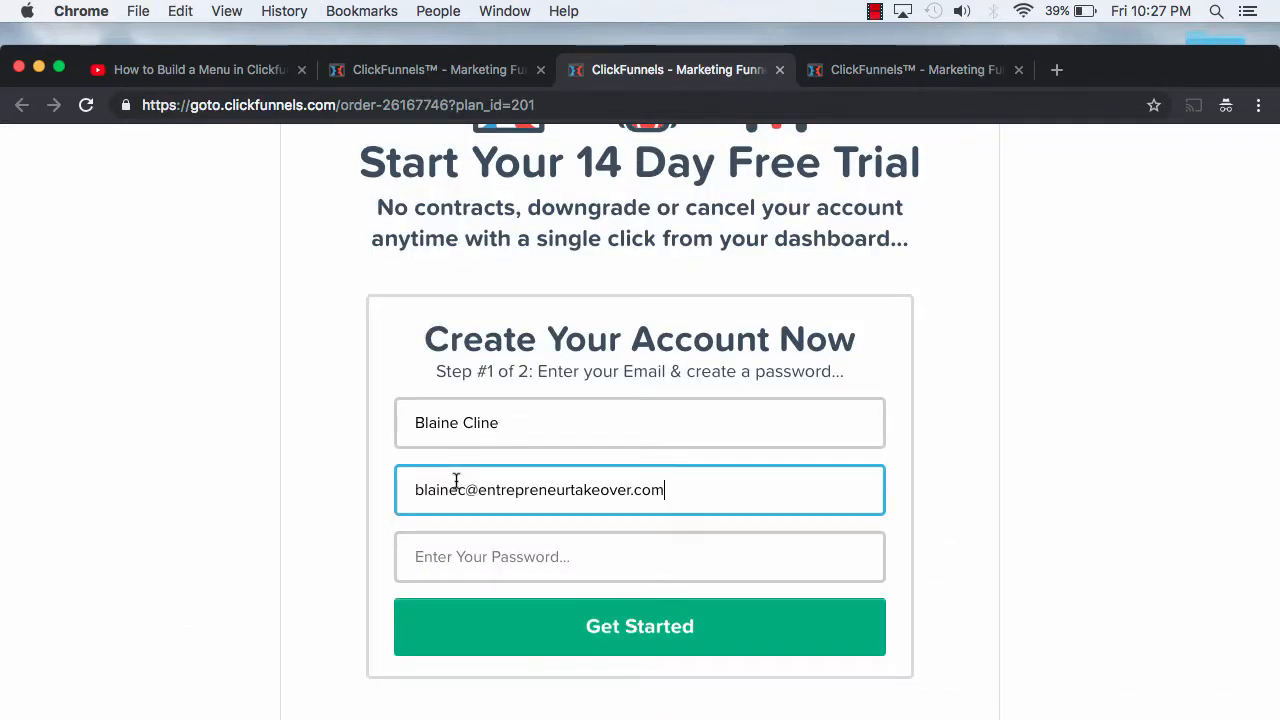
click(478, 564)
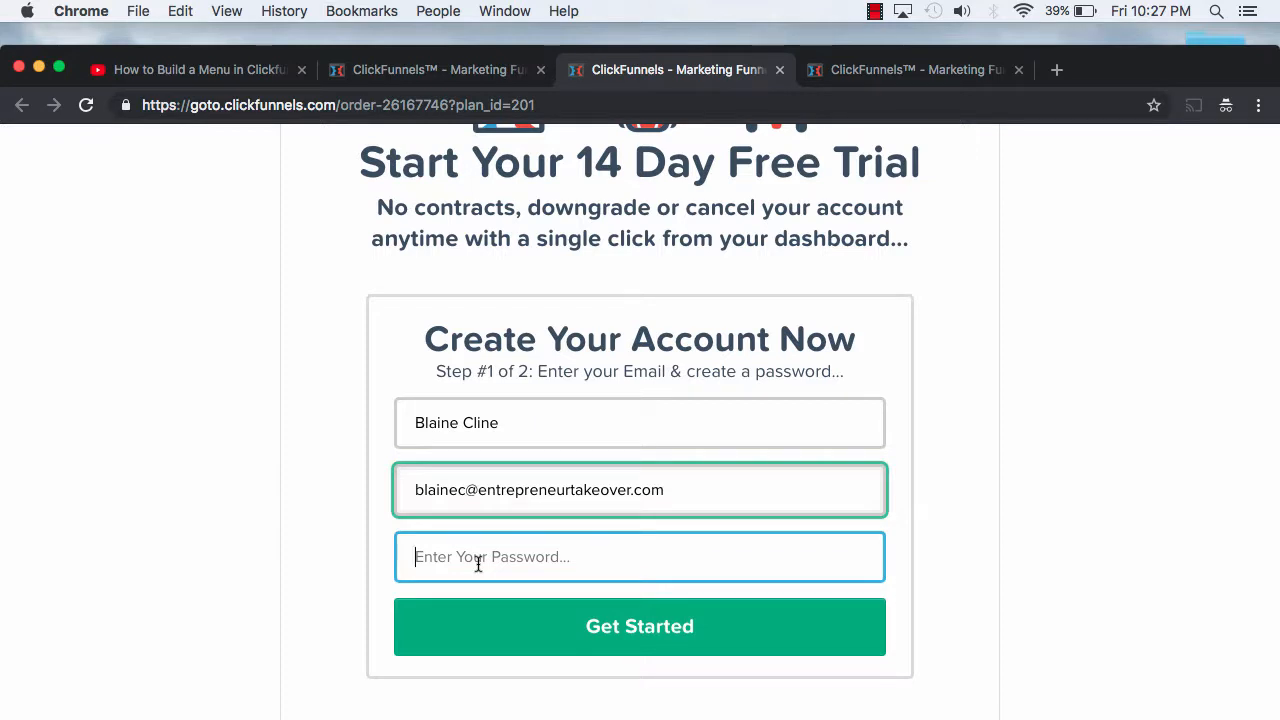
text(••••••••••)
click(575, 627)
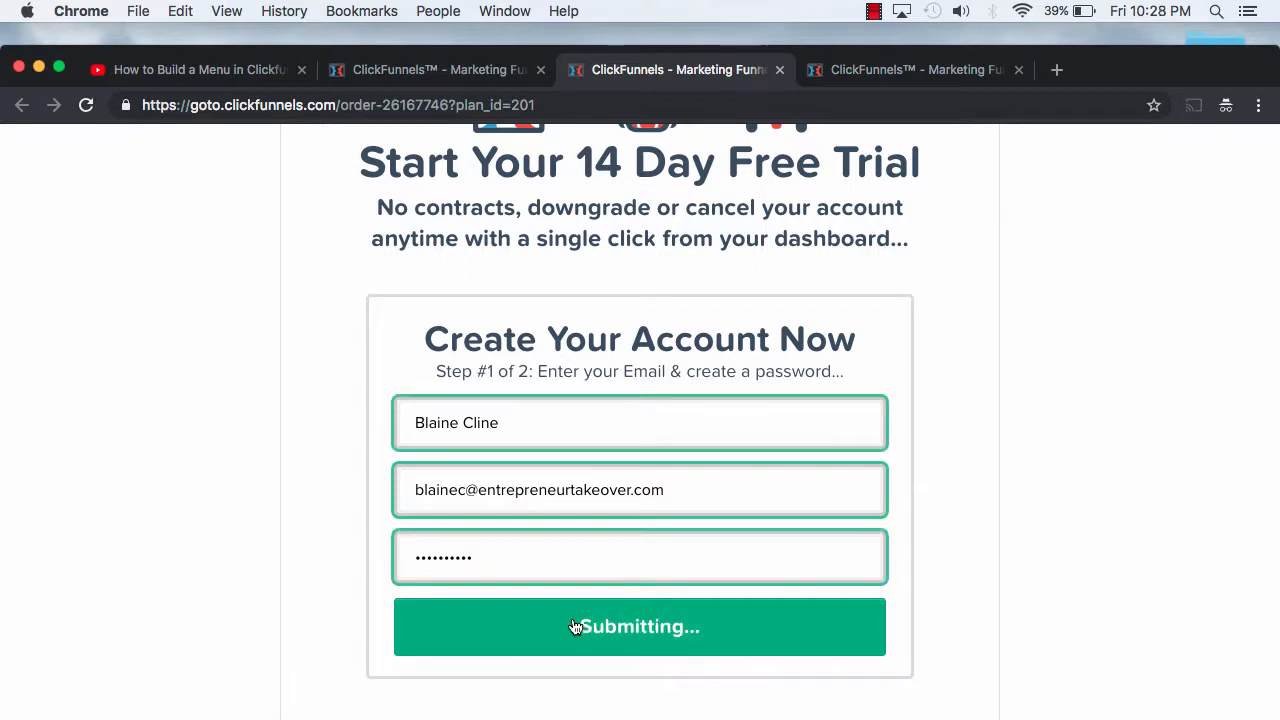
Step: Fill in the Step 2 billing name, address, city, zip code and card fields
click(594, 420)
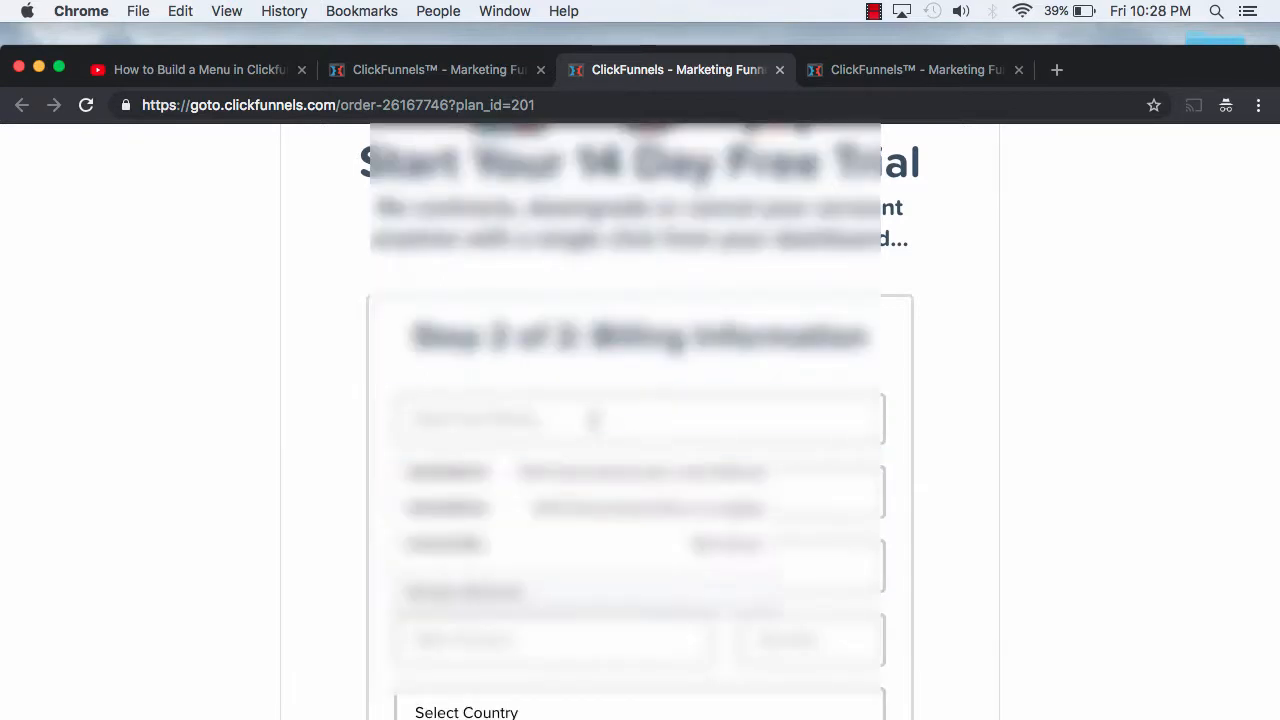
text(5)
key(BackSpace)
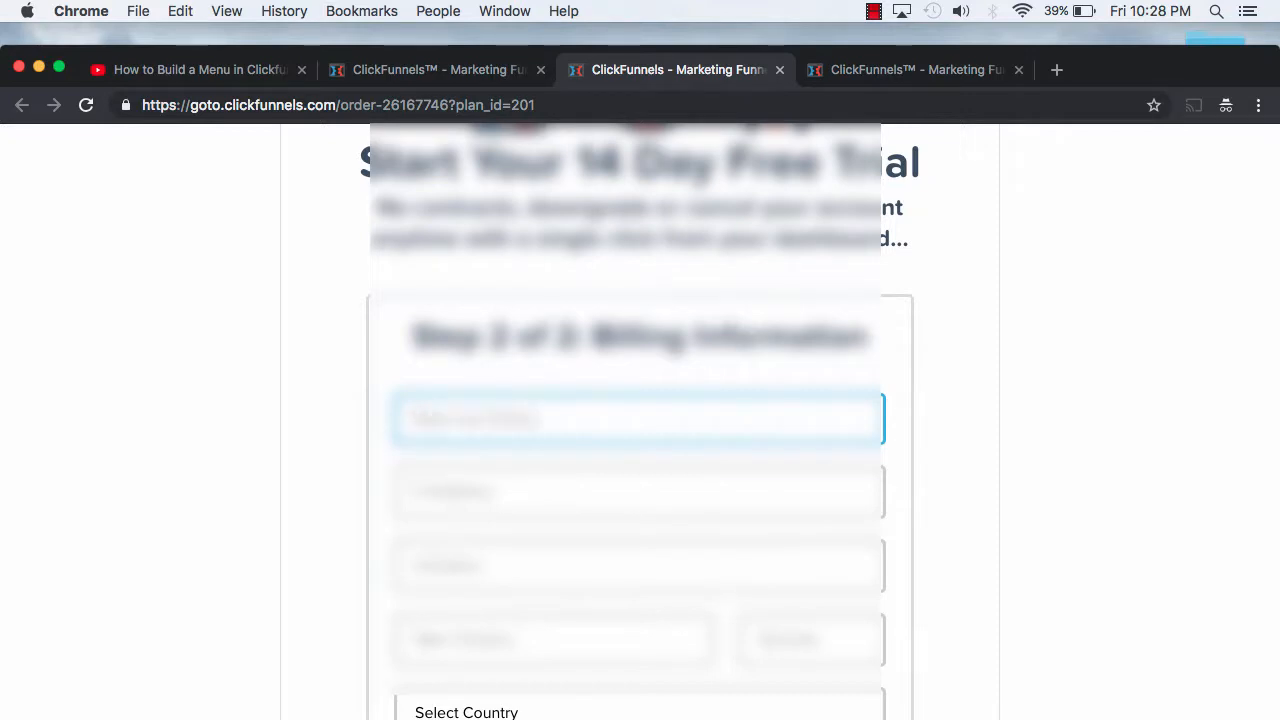
text(gfh)
key(Tab)
text(hgfhgh)
key(Tab)
text(cvbcvb)
key(Tab)
text(cvb)
key(Tab)
text(df)
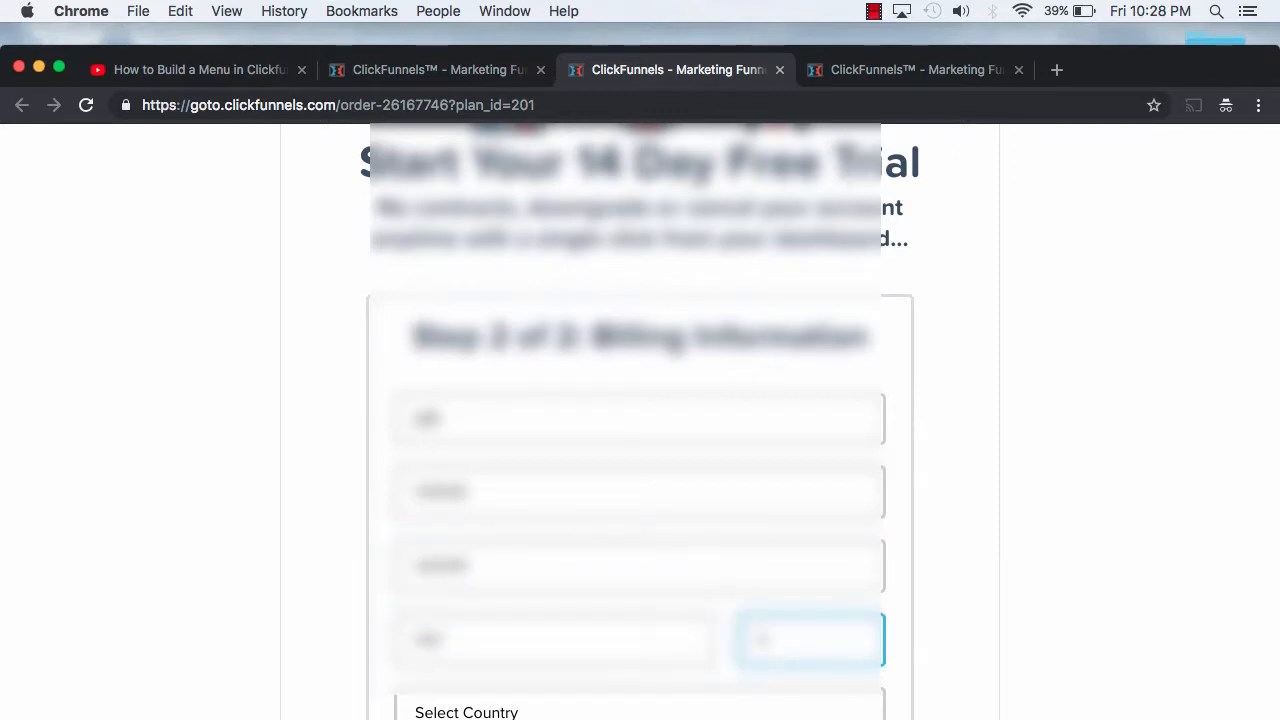
scroll(797, 385, down, 5)
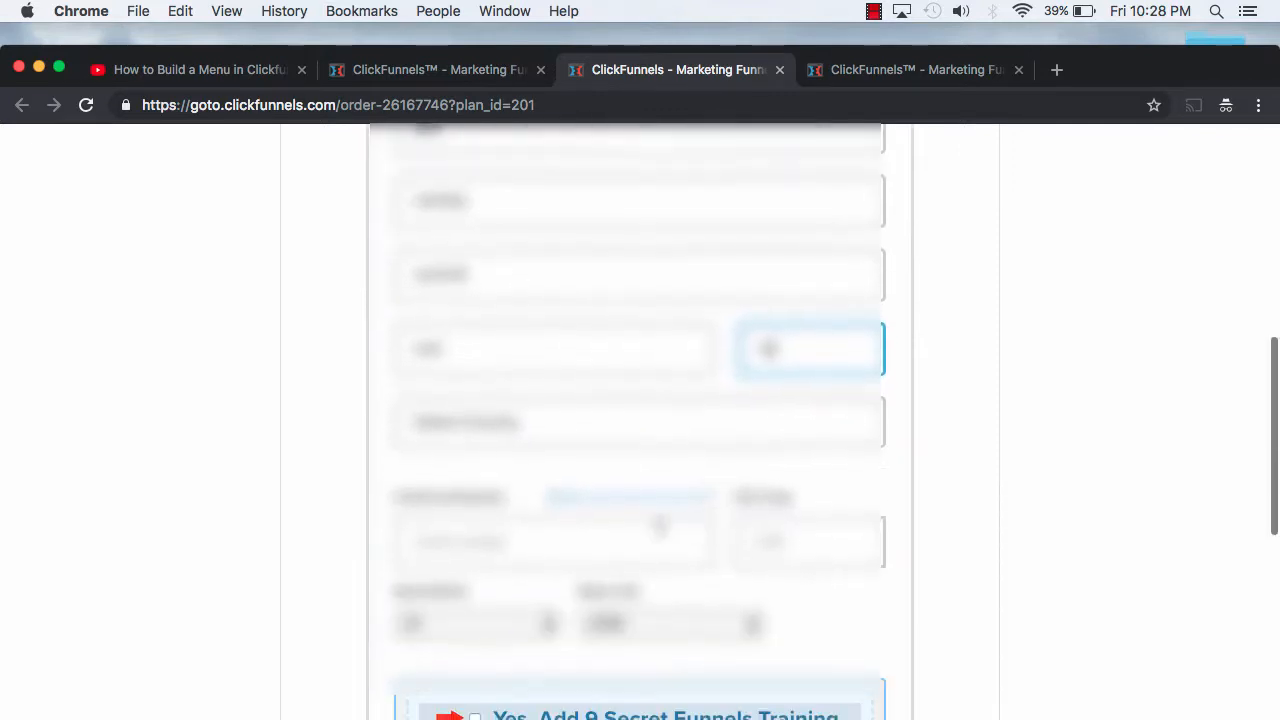
click(540, 540)
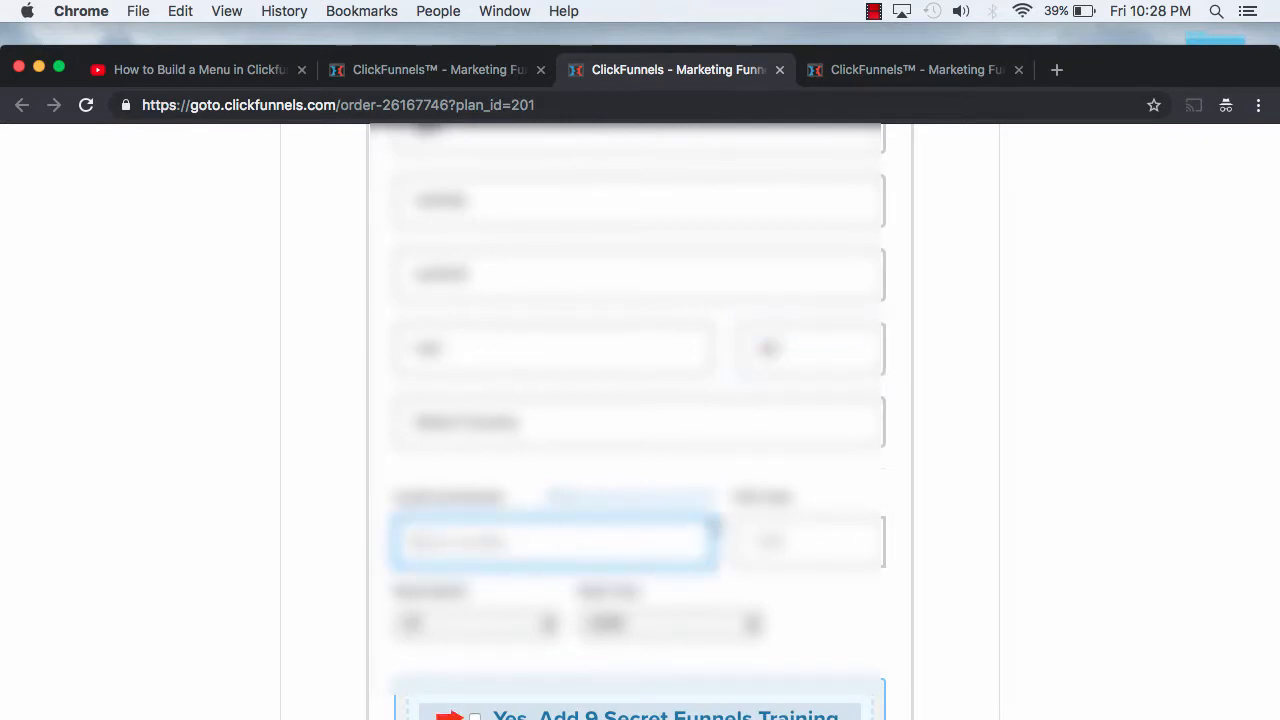
scroll(806, 550, down, 3)
scroll(806, 550, down, 5)
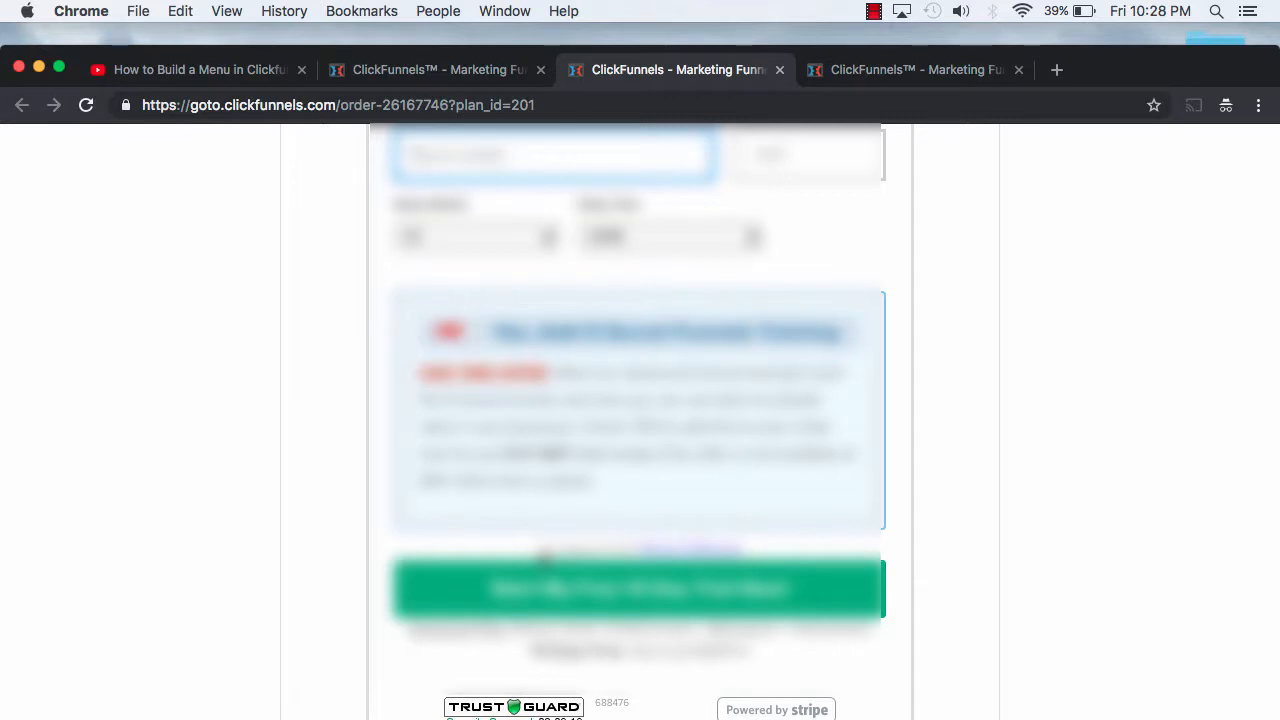
click(545, 551)
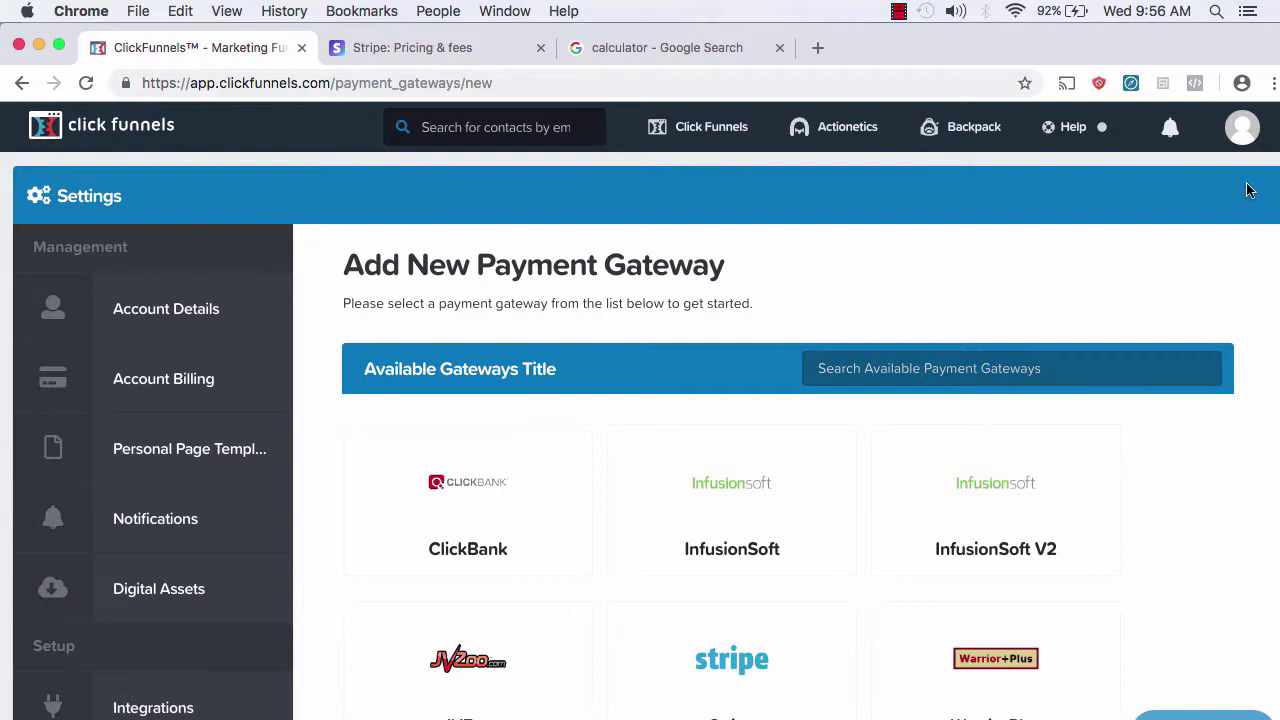
Step: Go to Payment Gateways in the account menu and scroll the new-gateway list to Stripe
click(1245, 133)
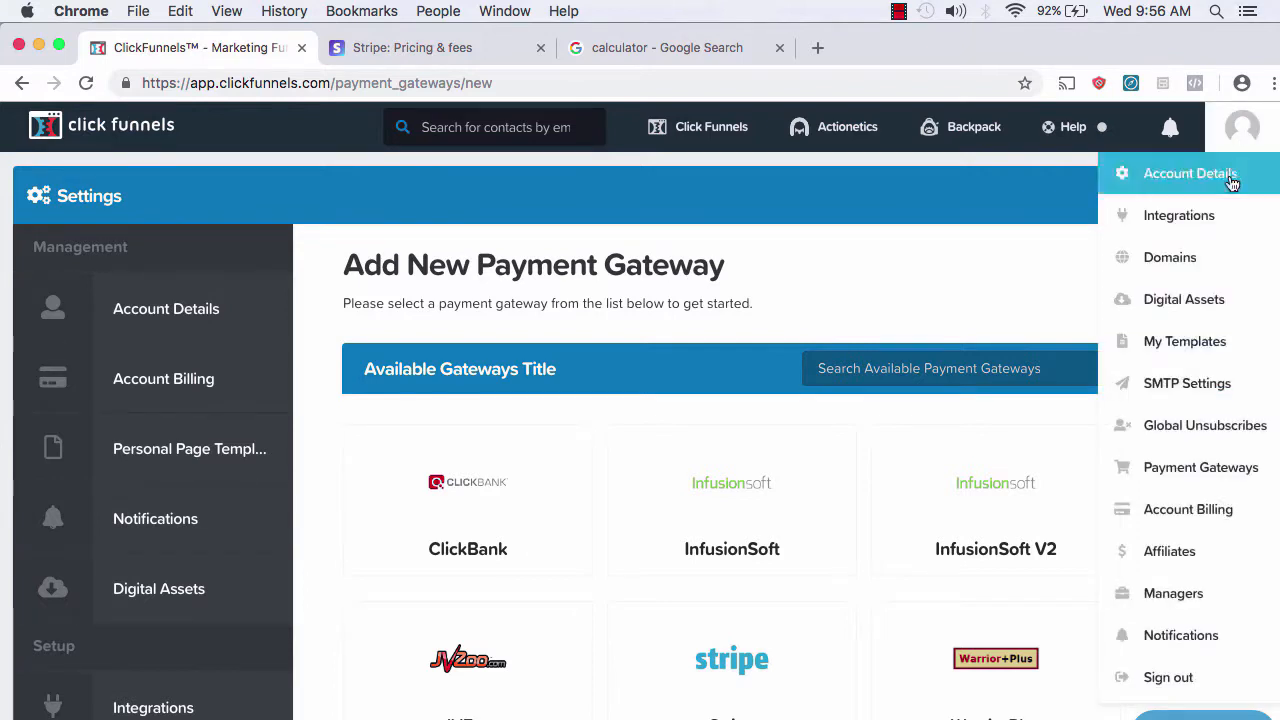
click(1203, 476)
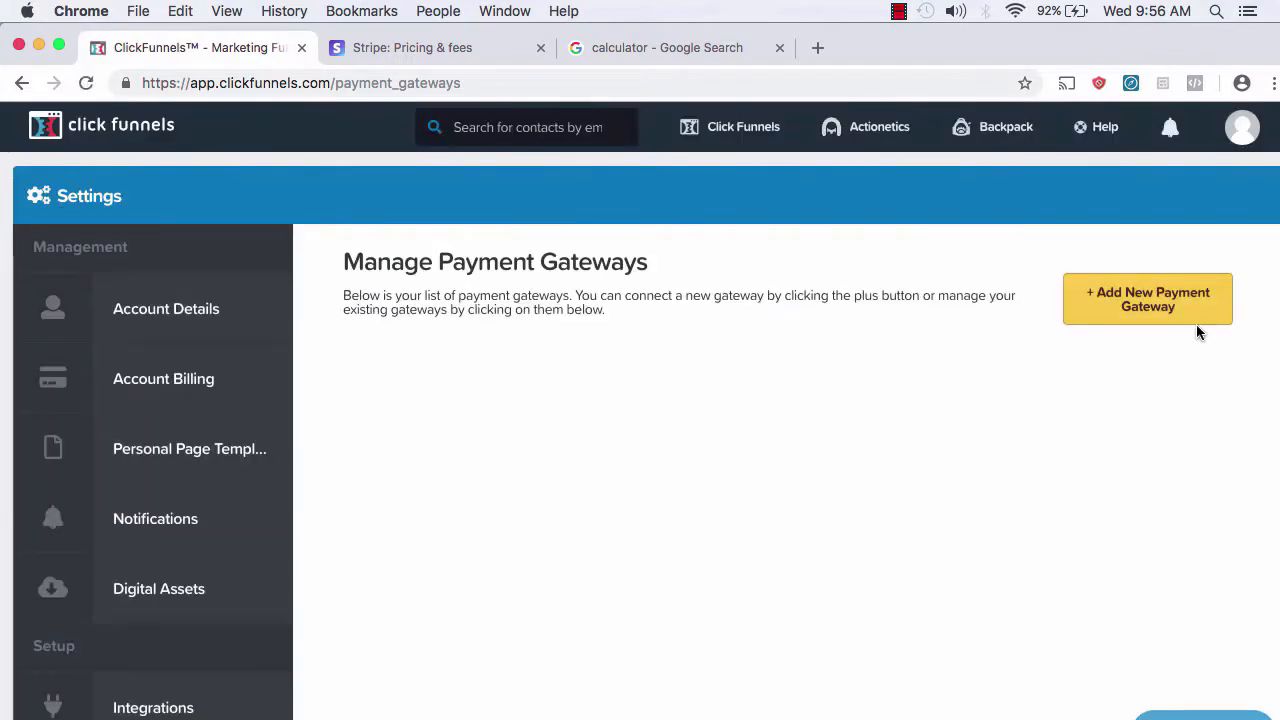
click(1180, 306)
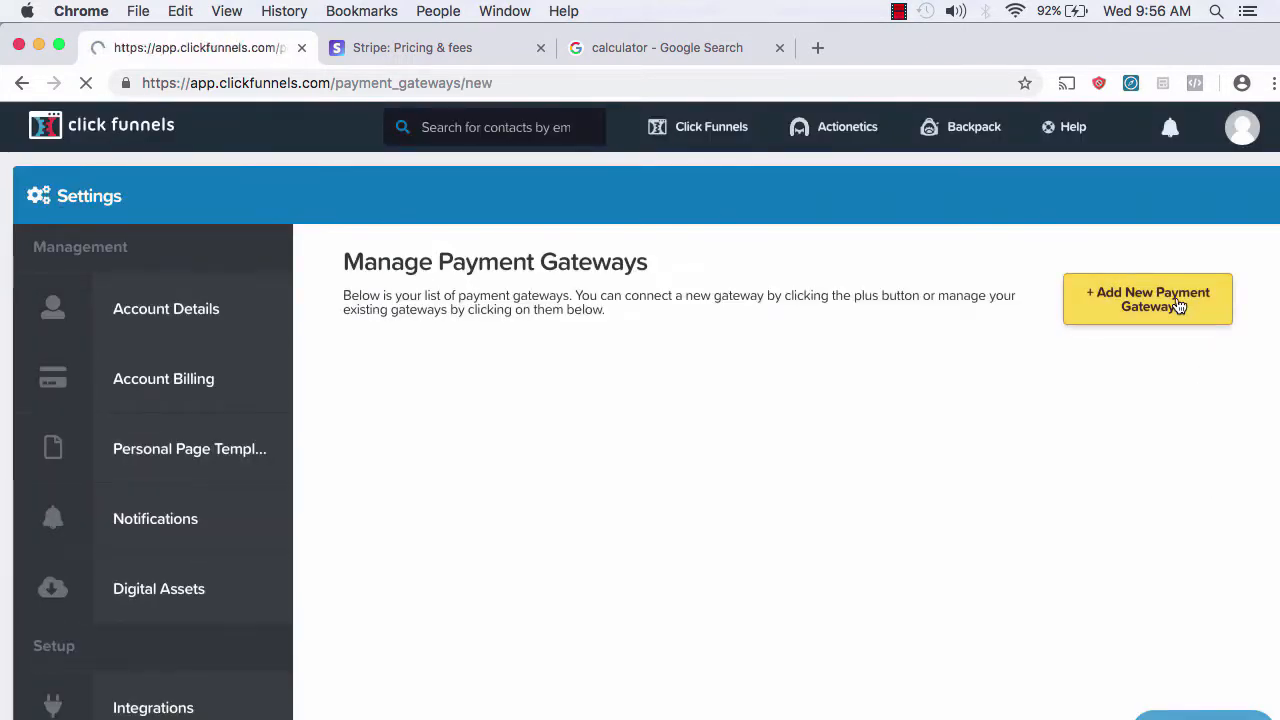
scroll(1104, 585, down, 5)
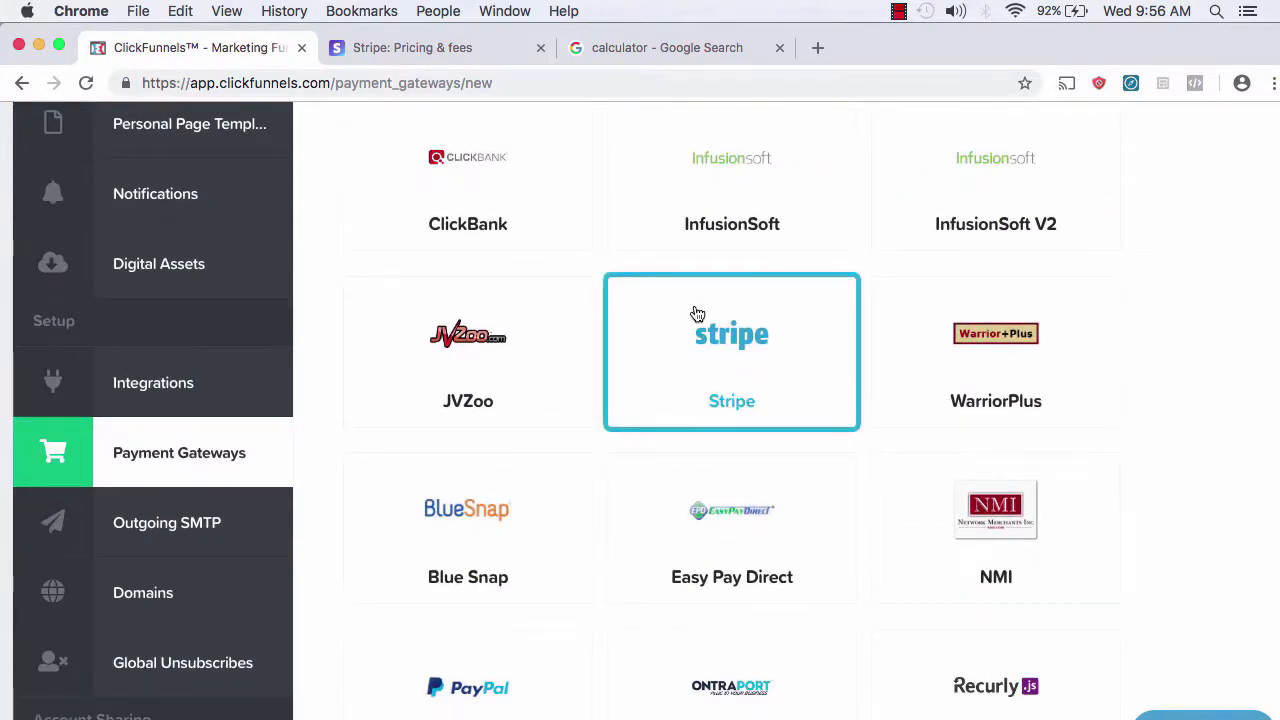
scroll(1071, 350, down, 1)
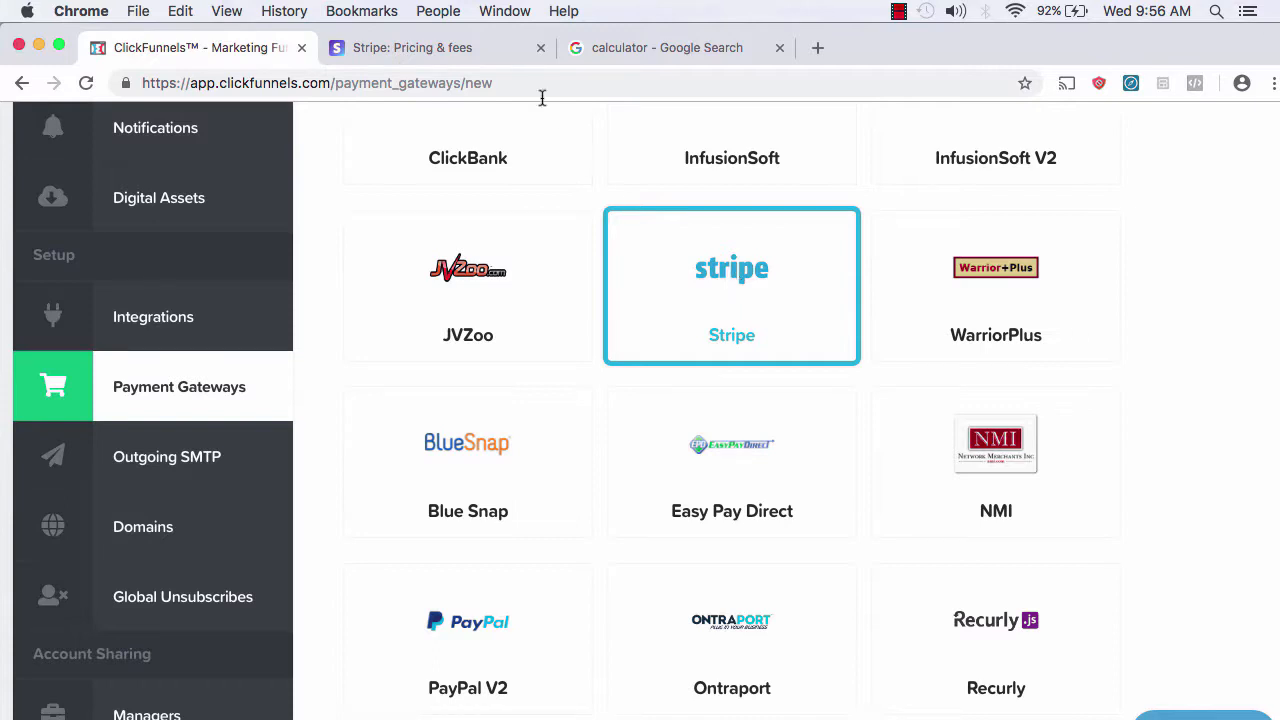
click(470, 48)
Step: Scroll Stripe's pricing page to the 2.9% + 30¢ per card charge fee
scroll(750, 379, up, 10)
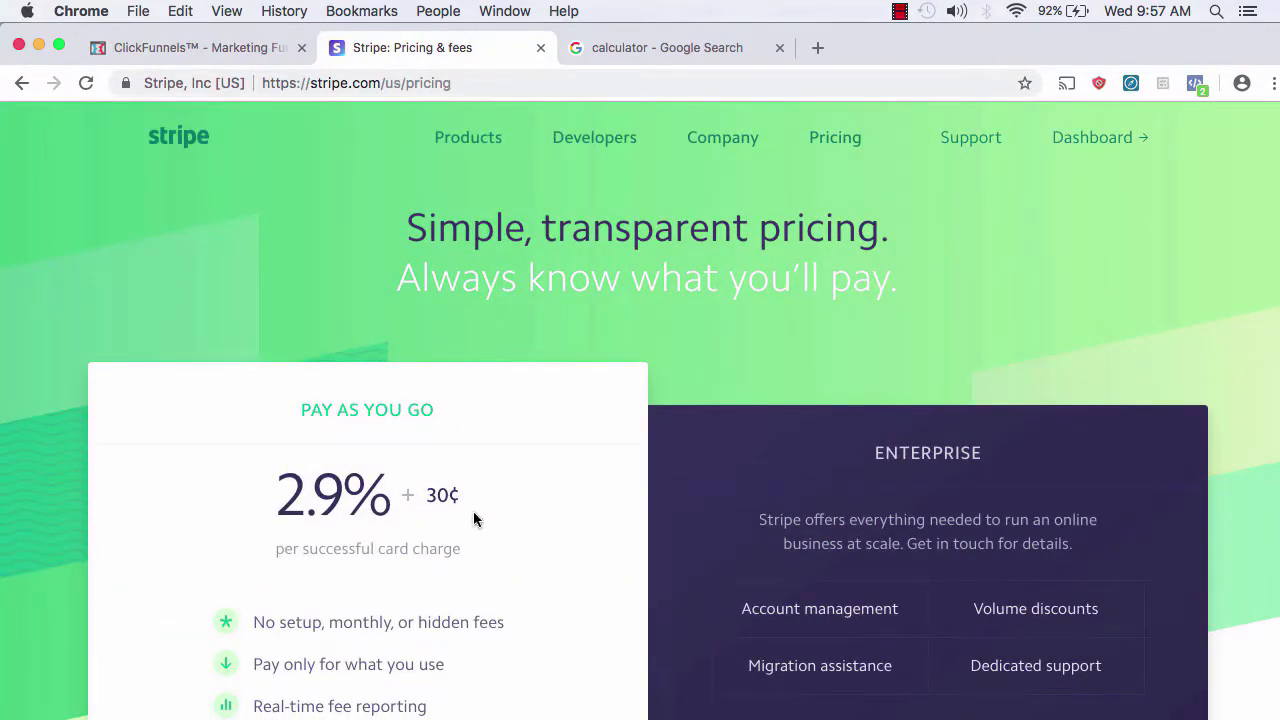
scroll(474, 512, down, 5)
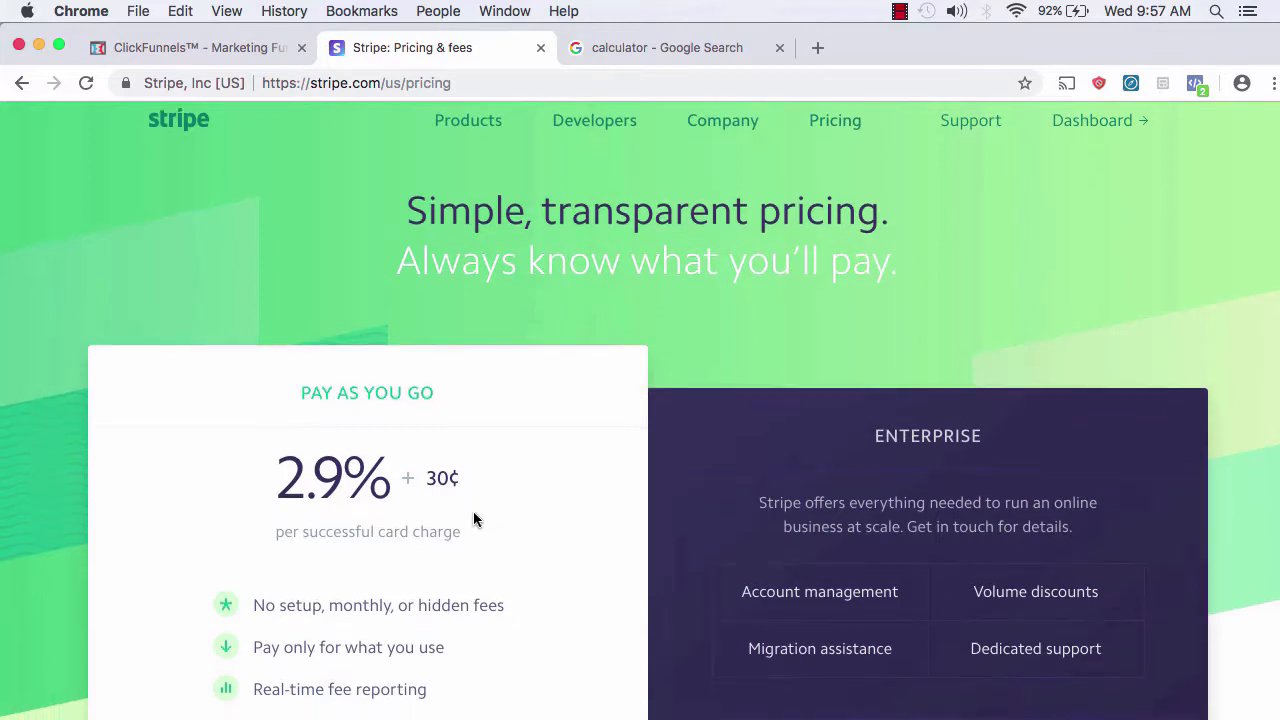
scroll(474, 513, down, 4)
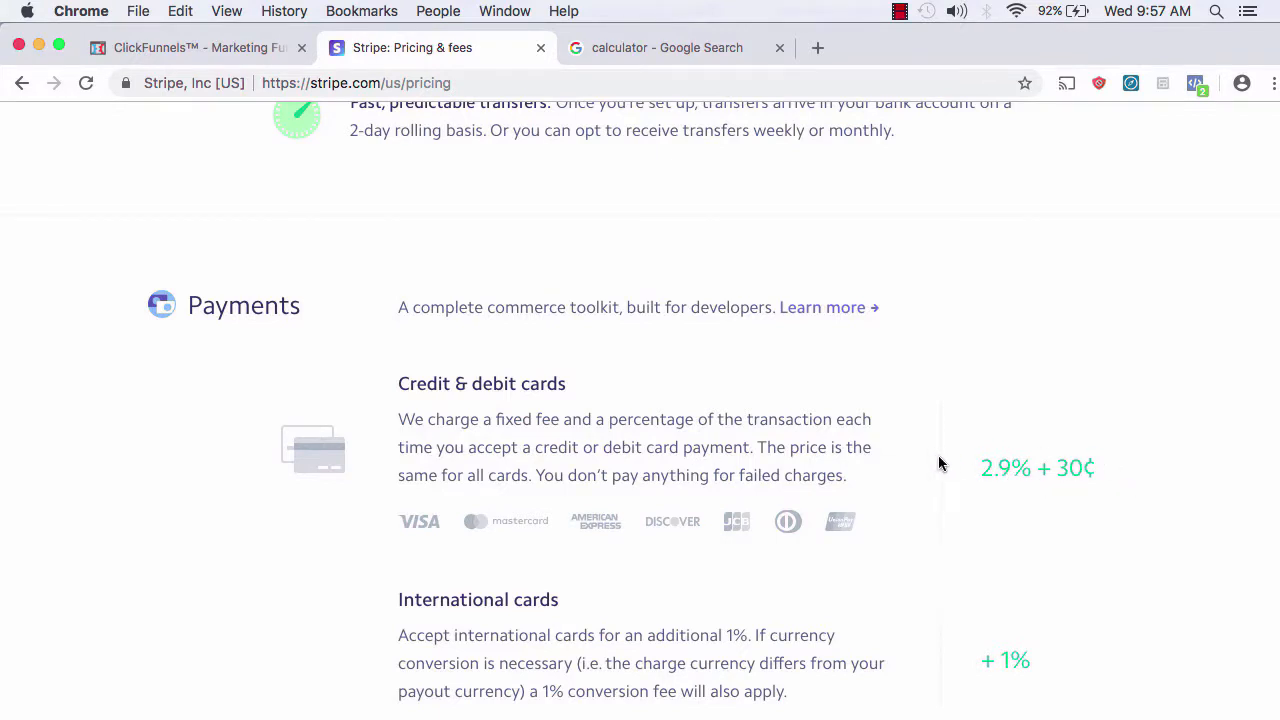
scroll(939, 462, up, 1)
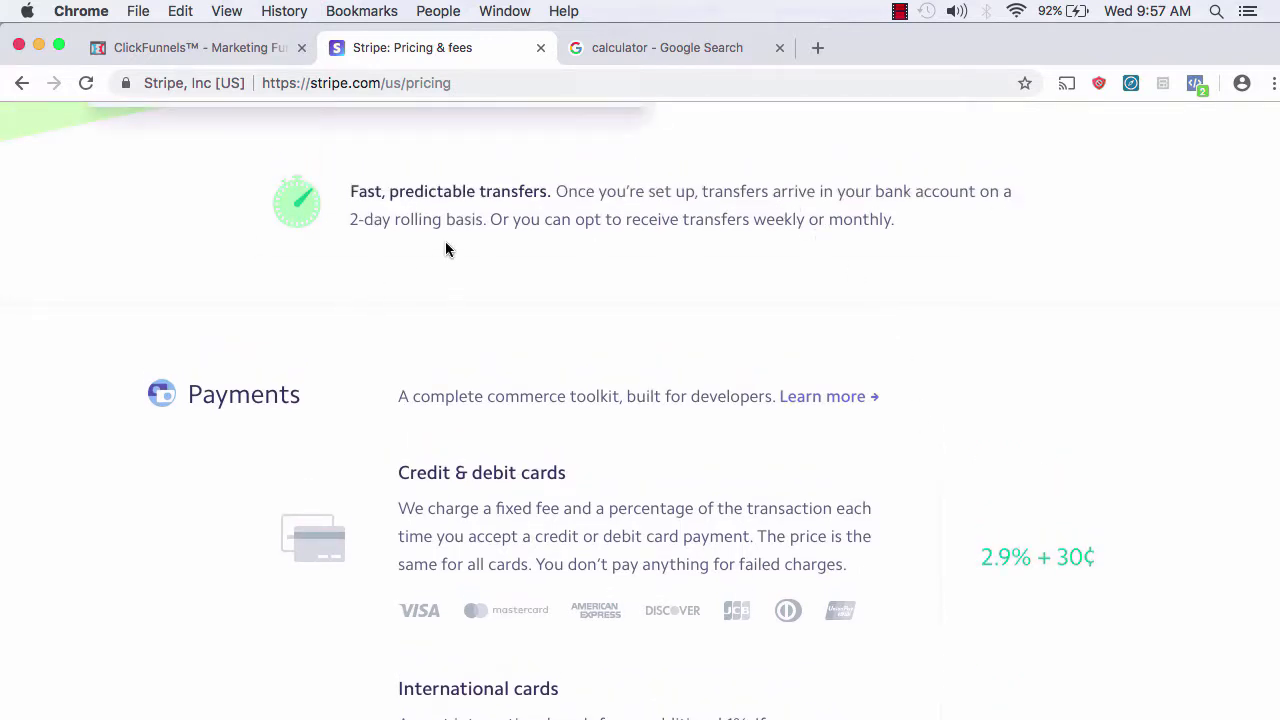
scroll(560, 275, up, 4)
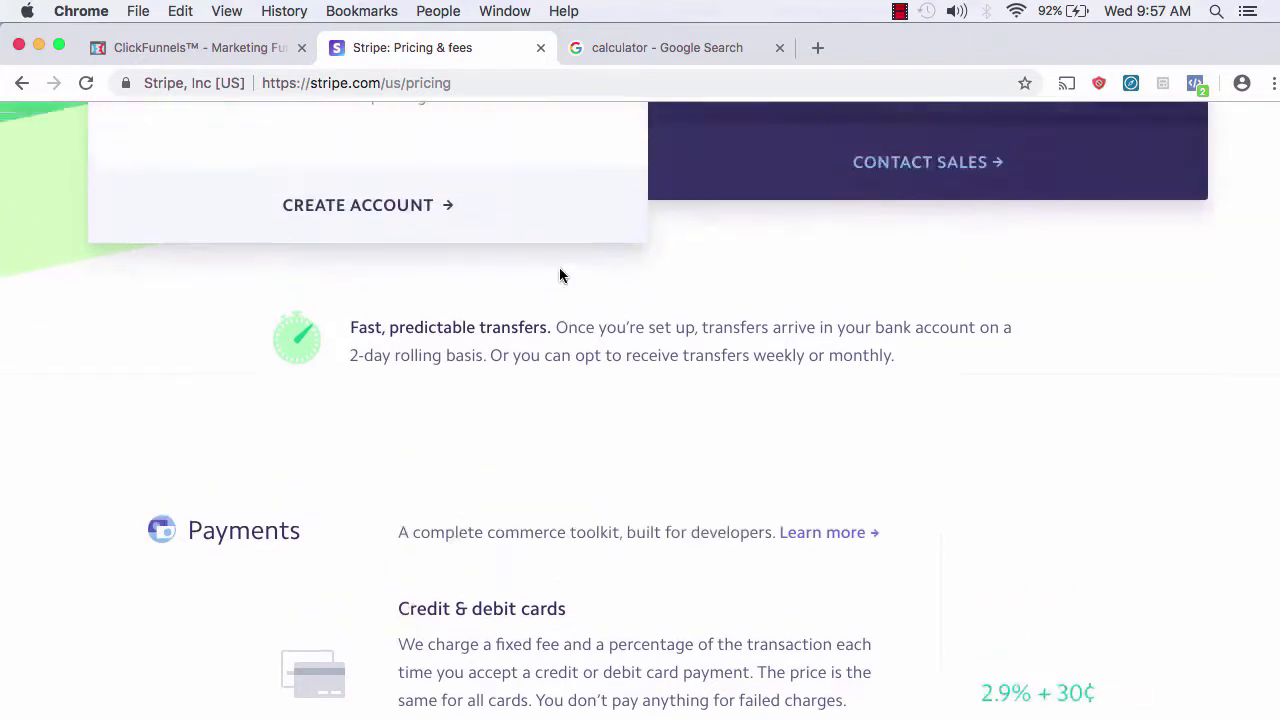
scroll(559, 271, up, 2)
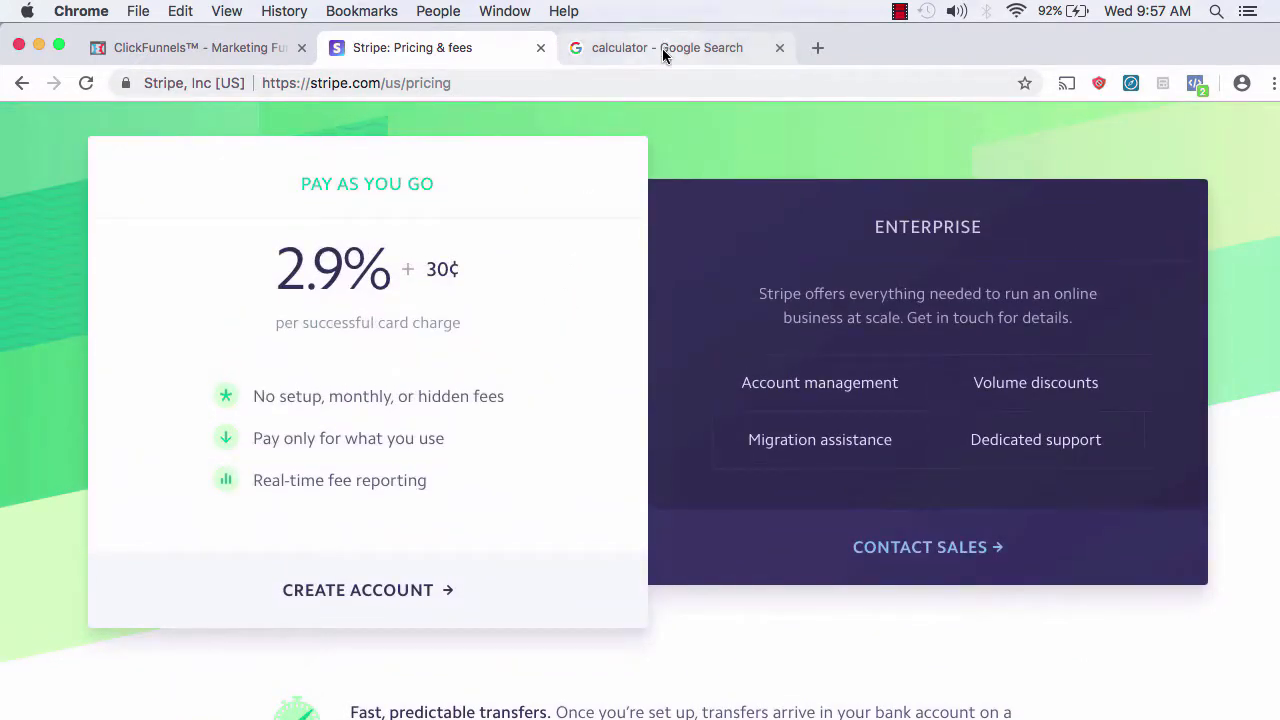
click(663, 52)
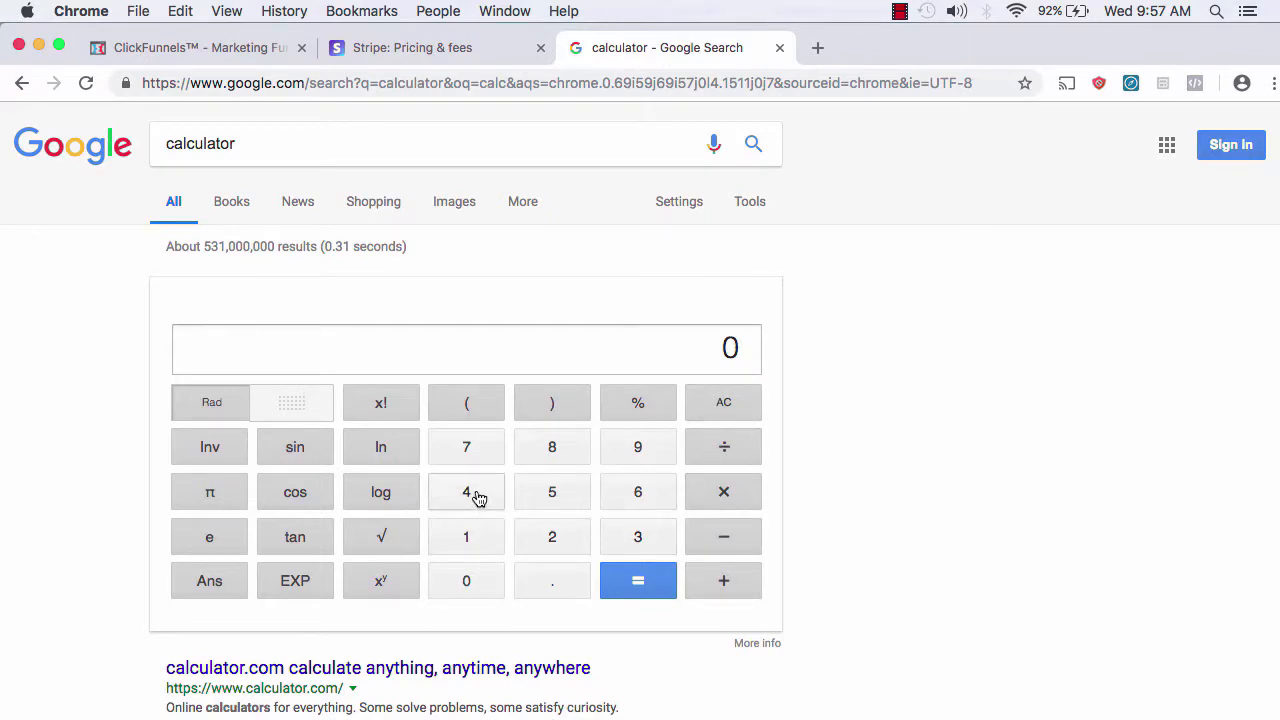
Step: Multiply the $97 price by the .029 fee rate in Google's calculator, getting 2.813
click(655, 453)
click(466, 452)
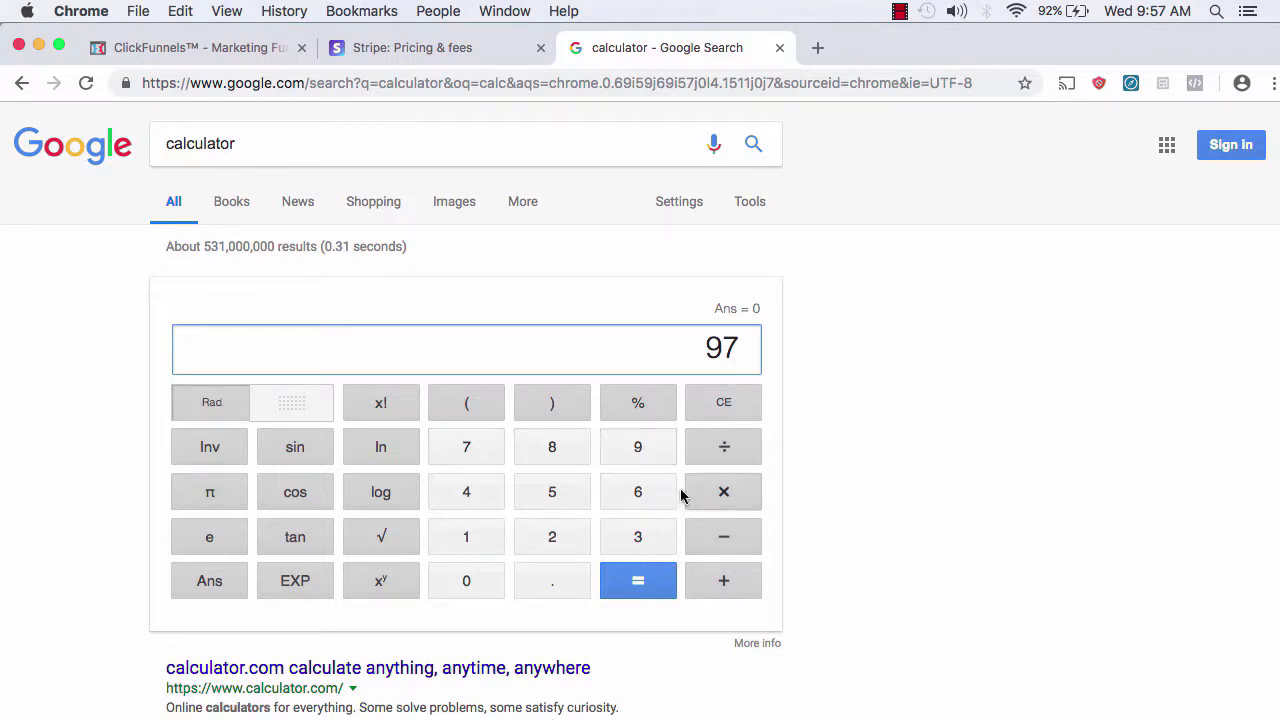
click(733, 495)
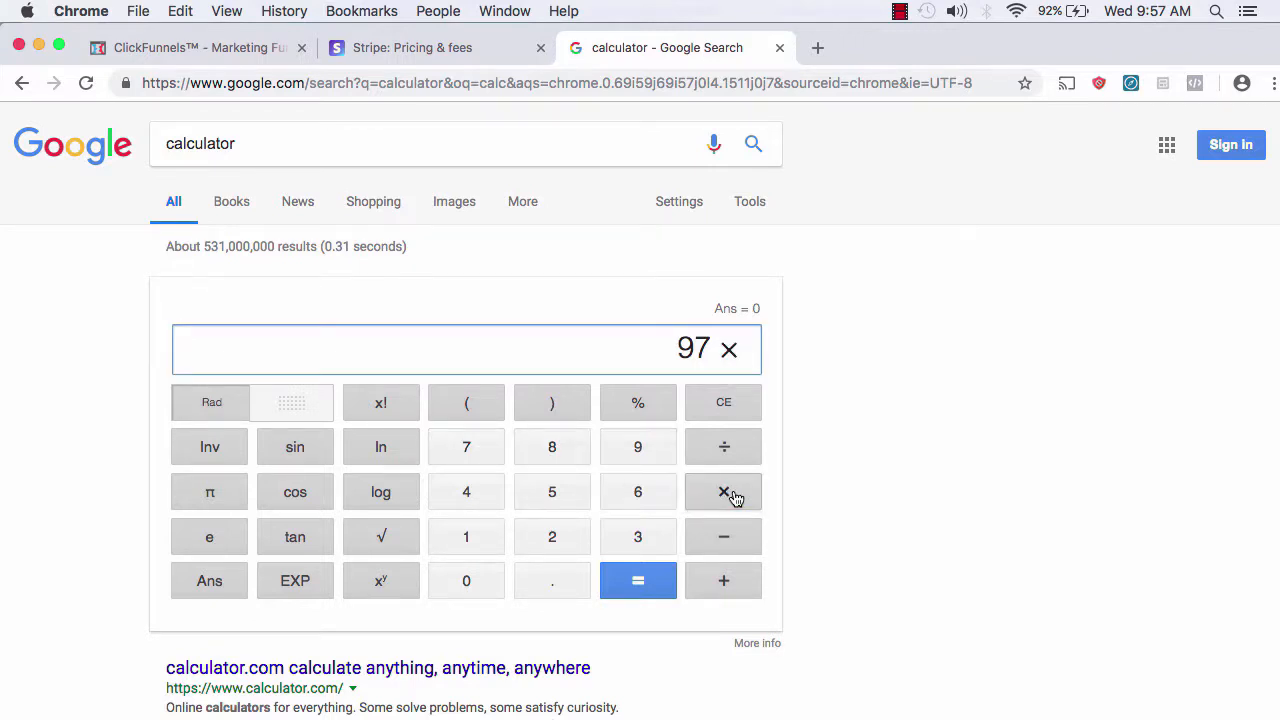
click(562, 590)
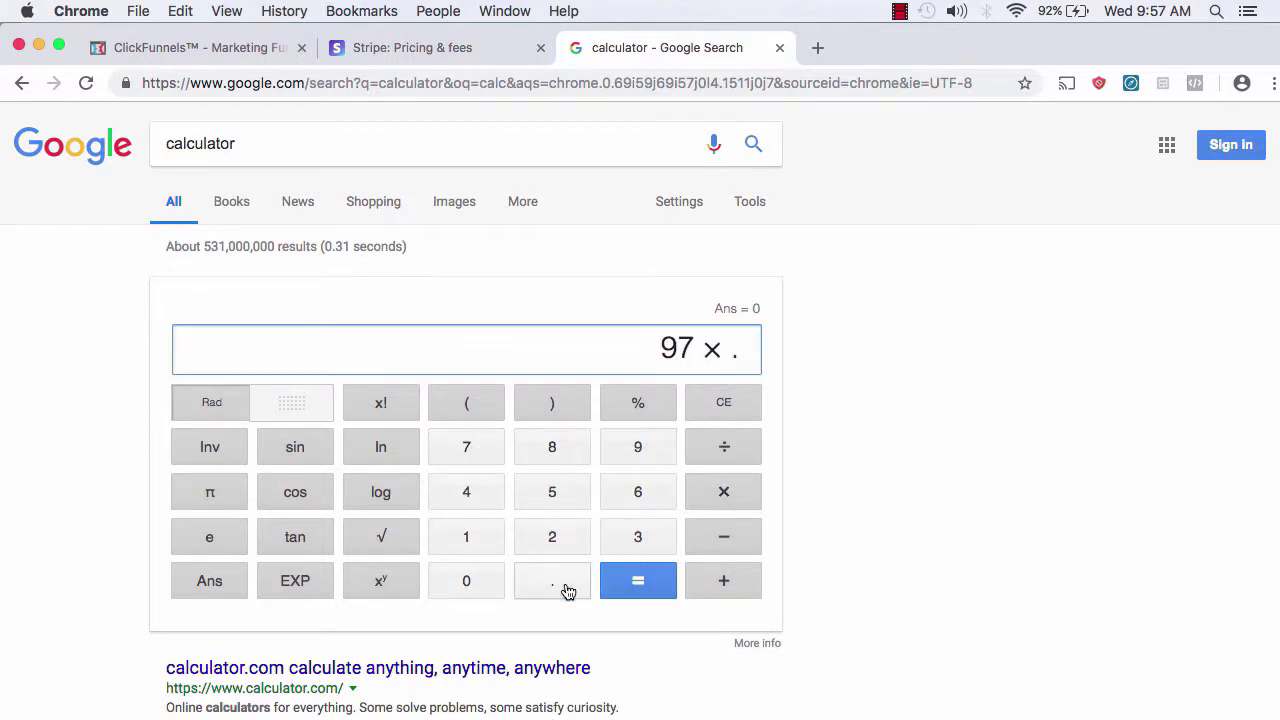
click(470, 592)
click(348, 47)
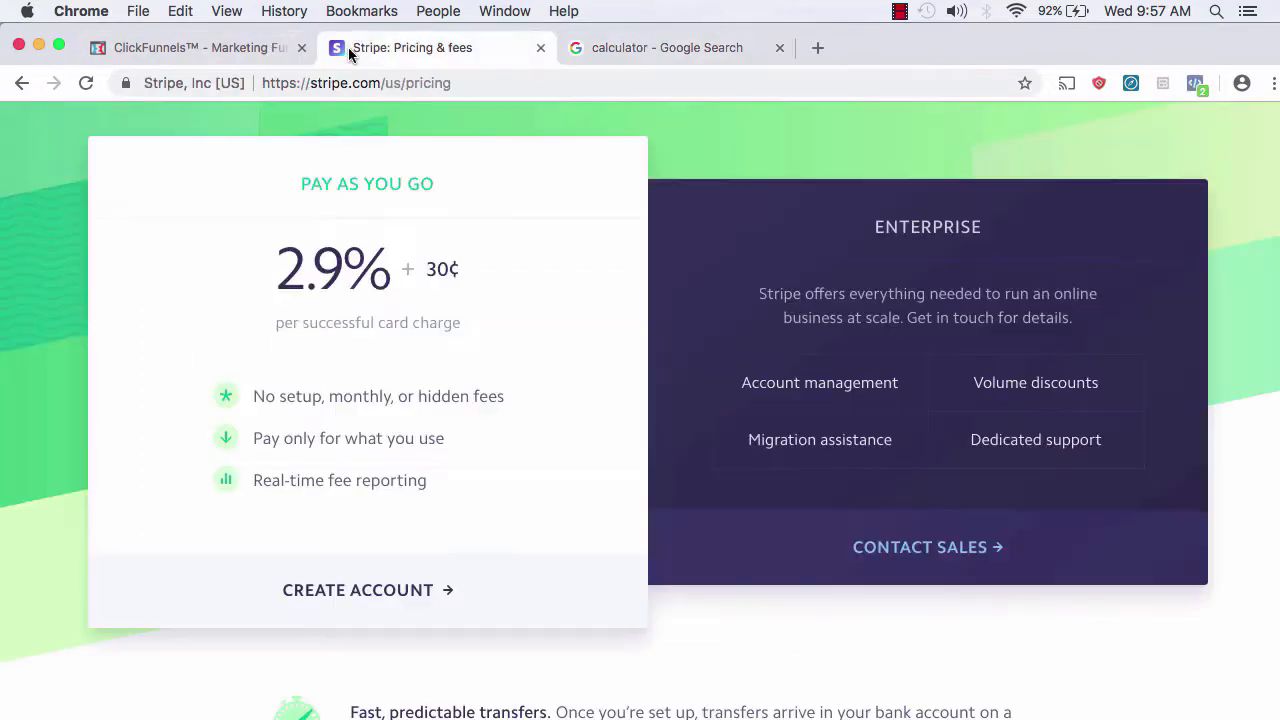
click(678, 48)
click(556, 540)
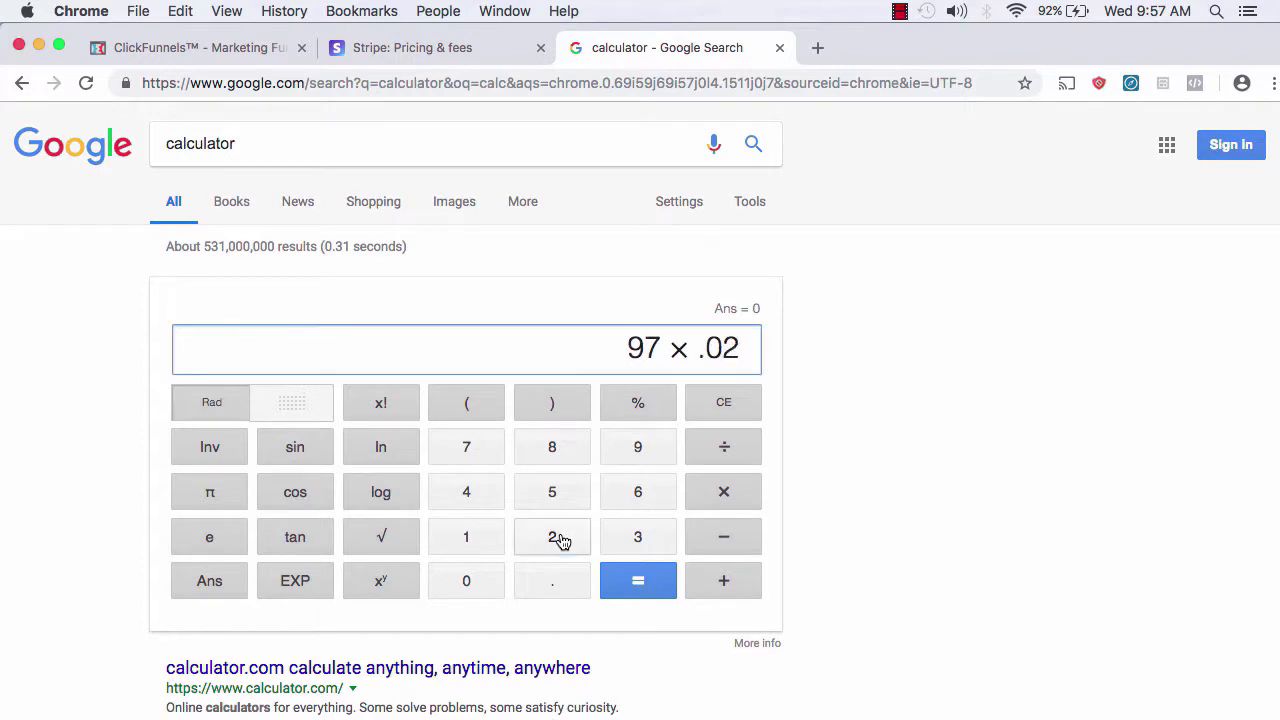
click(638, 445)
click(645, 583)
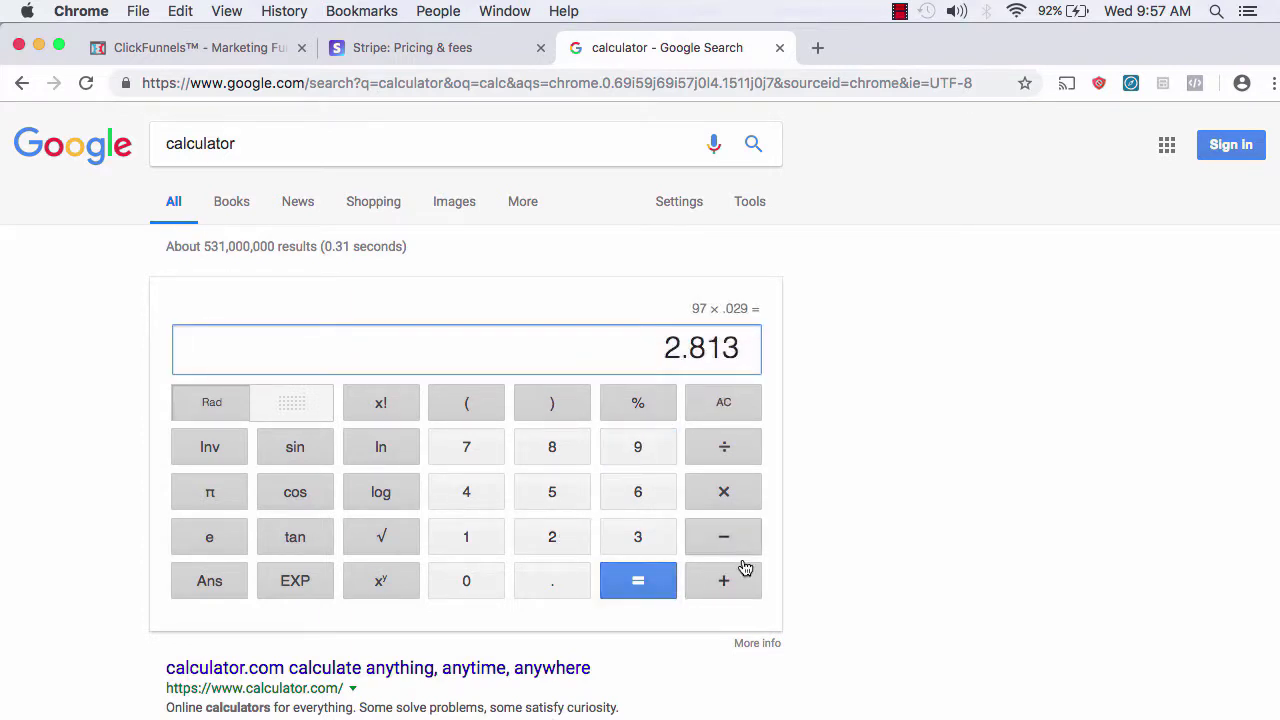
Step: Add the .3 fixed fee for a total fee of 3.113, then pick Stripe in ClickFunnels
click(733, 590)
click(564, 583)
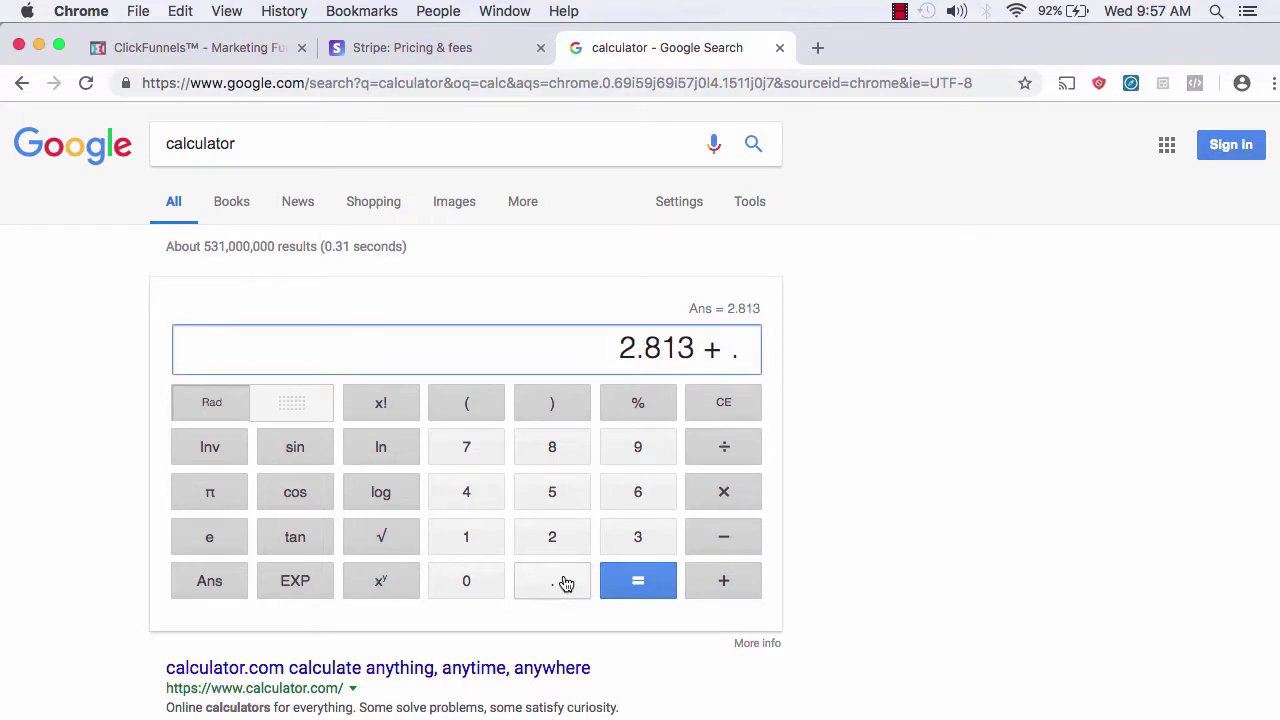
click(636, 537)
click(640, 594)
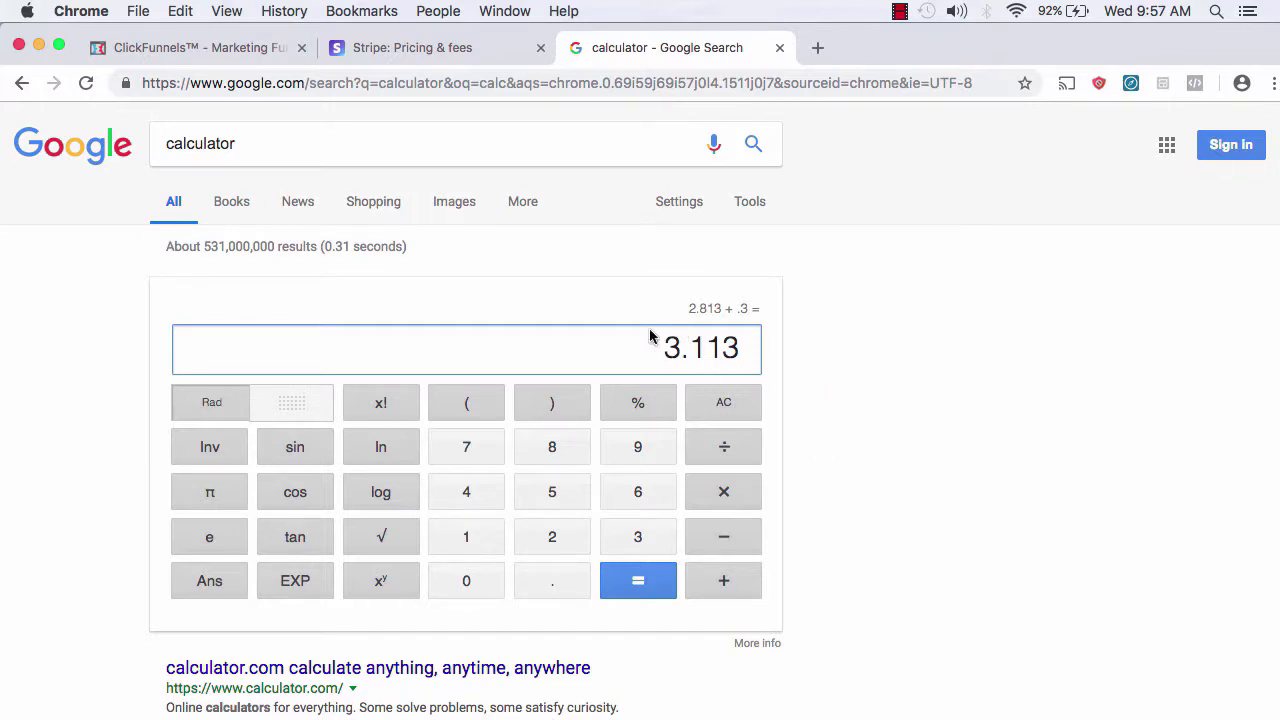
click(271, 47)
click(820, 330)
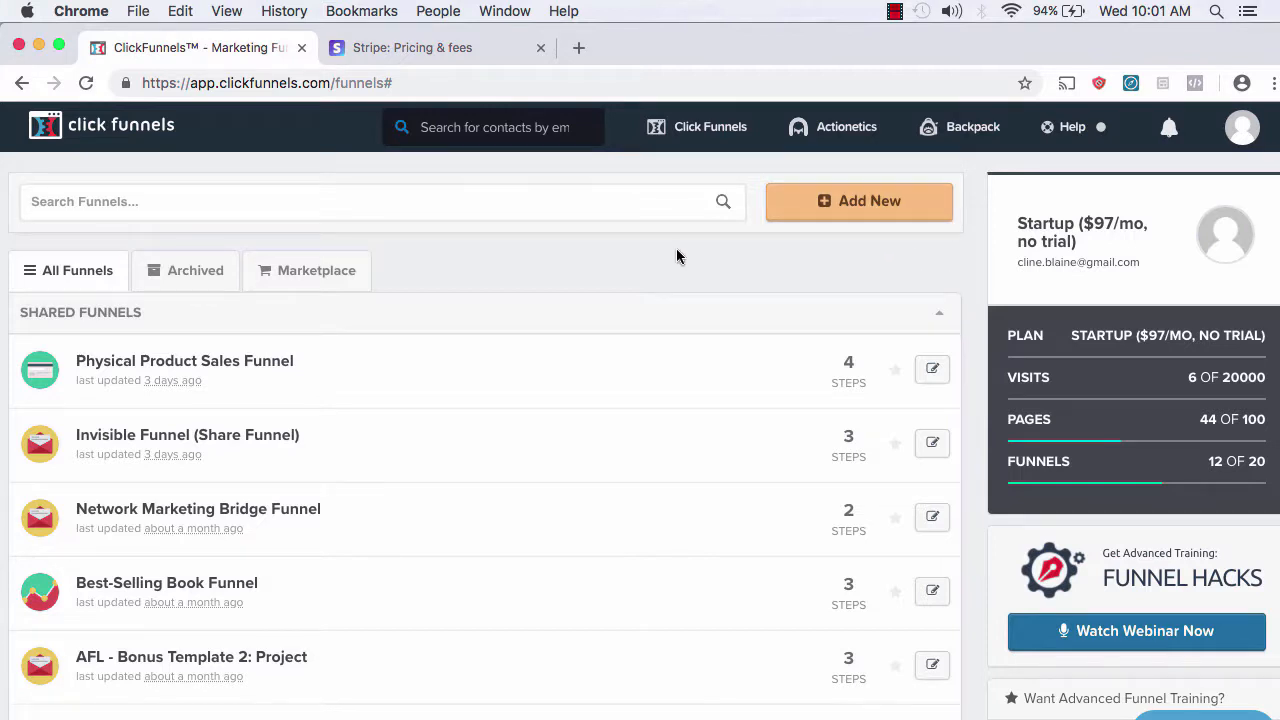
Step: Click Add New on the funnels dashboard to bring up the Build a Funnel dialog
click(814, 212)
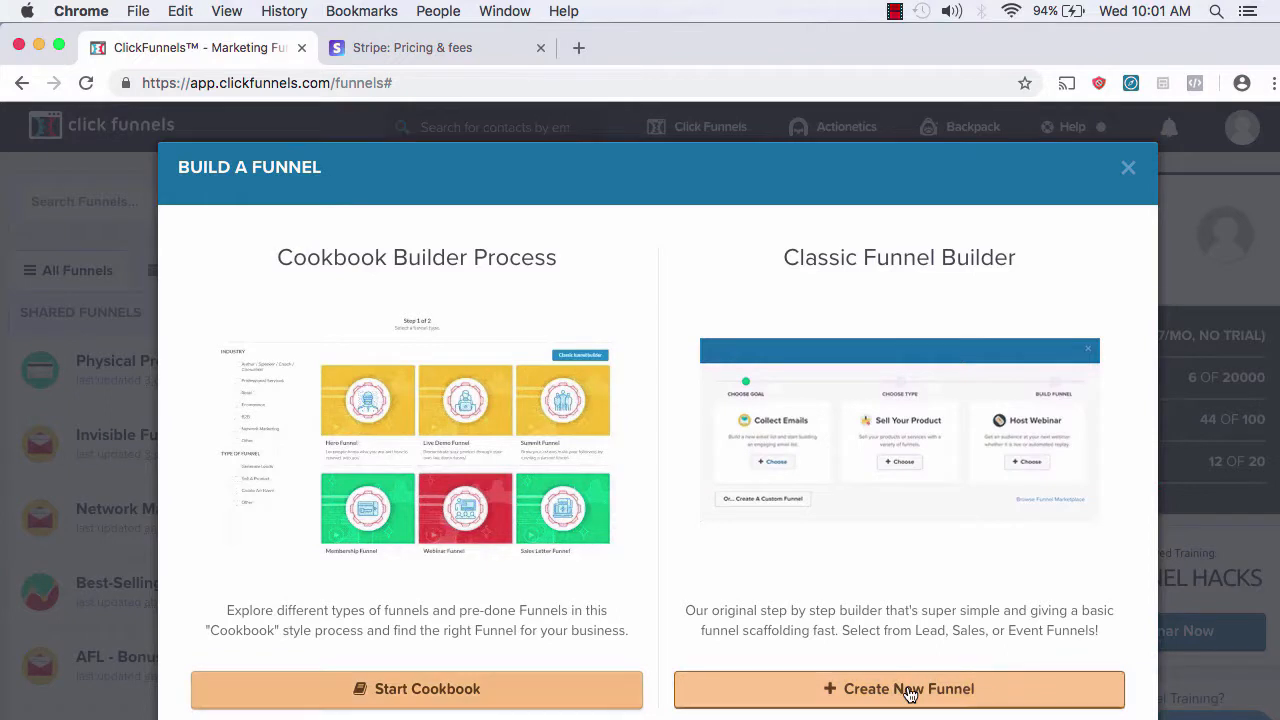
Step: Build a Sell Your Product membership funnel named 'membership for udemy' tagged 'shared for udemy'
click(907, 690)
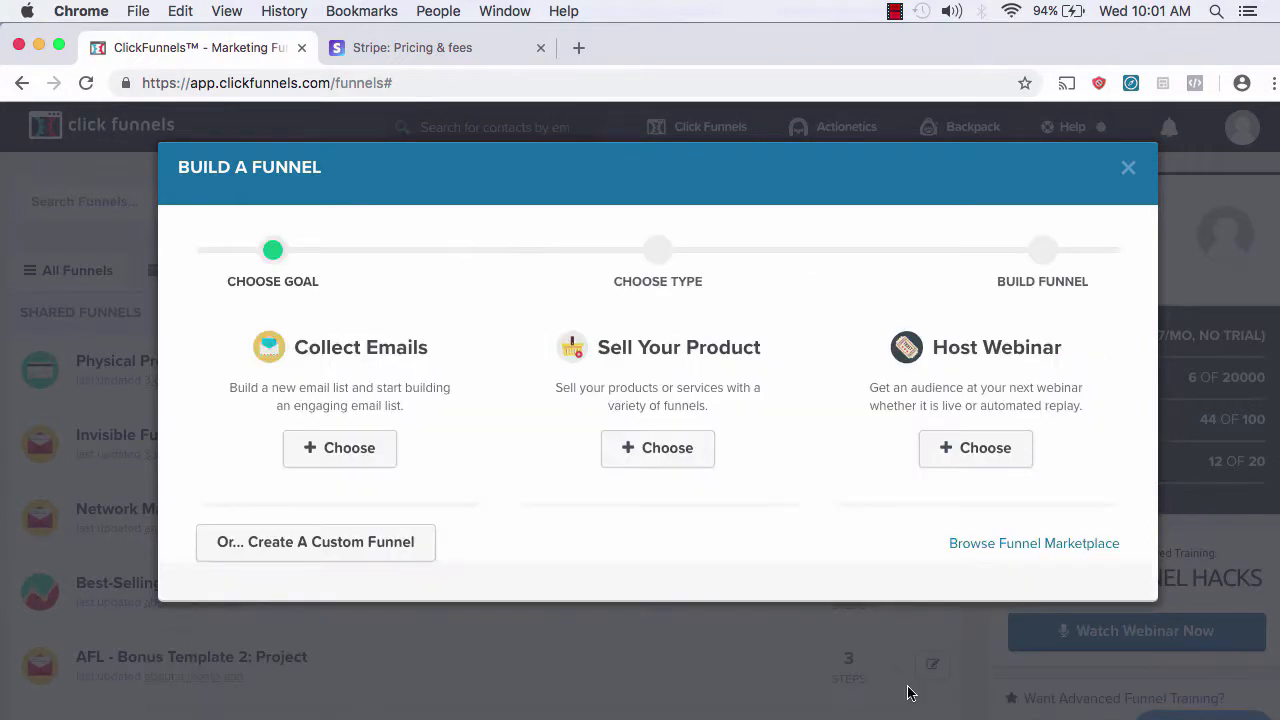
click(655, 462)
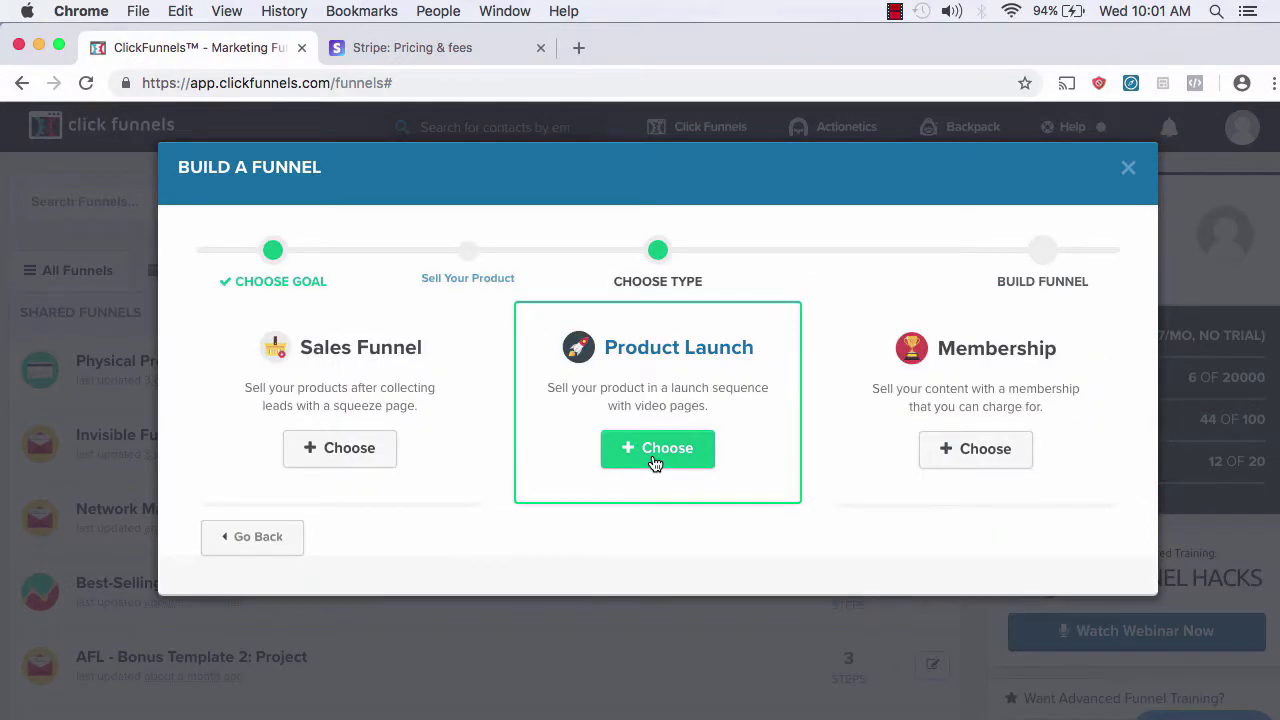
click(995, 462)
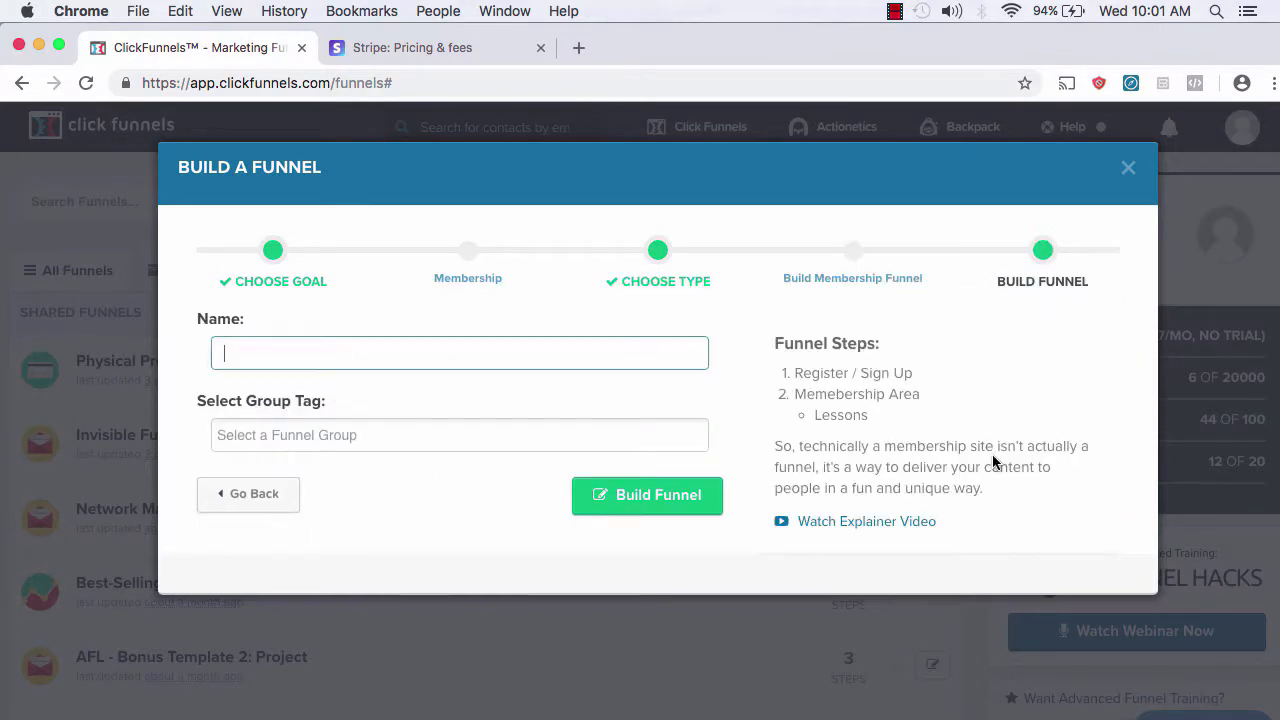
text(membership for udemy)
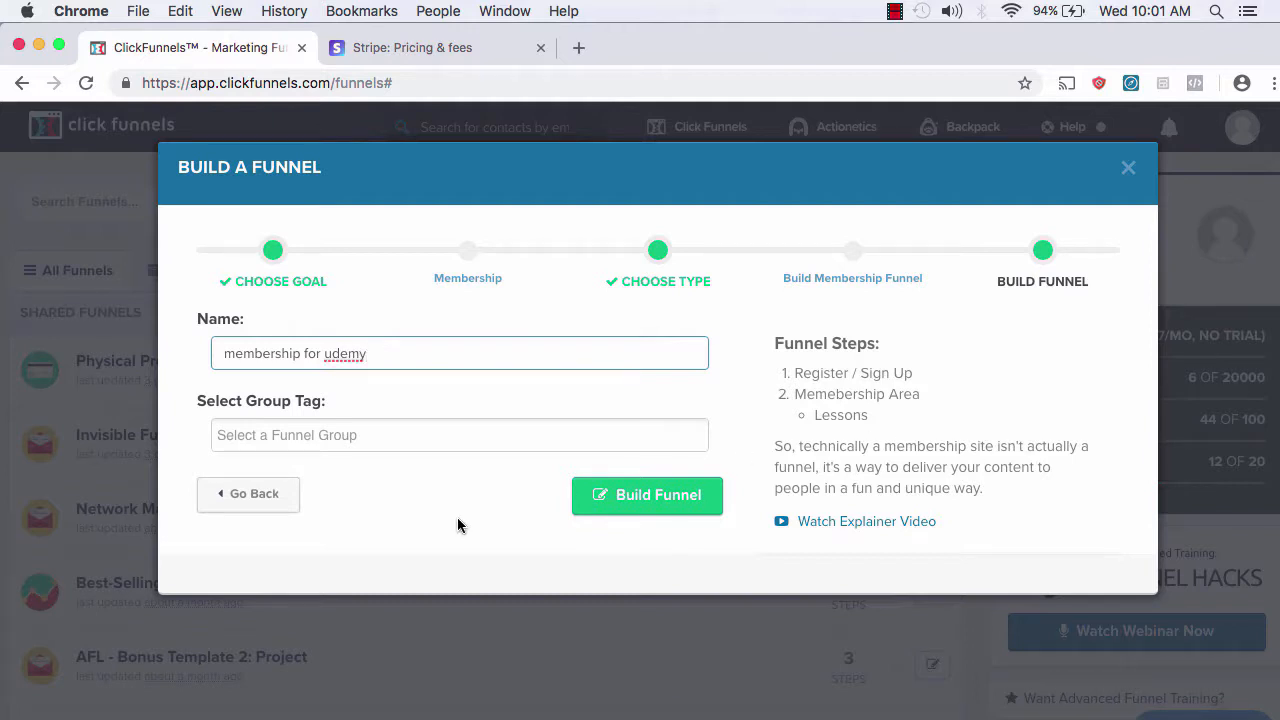
key(Tab)
text(sha)
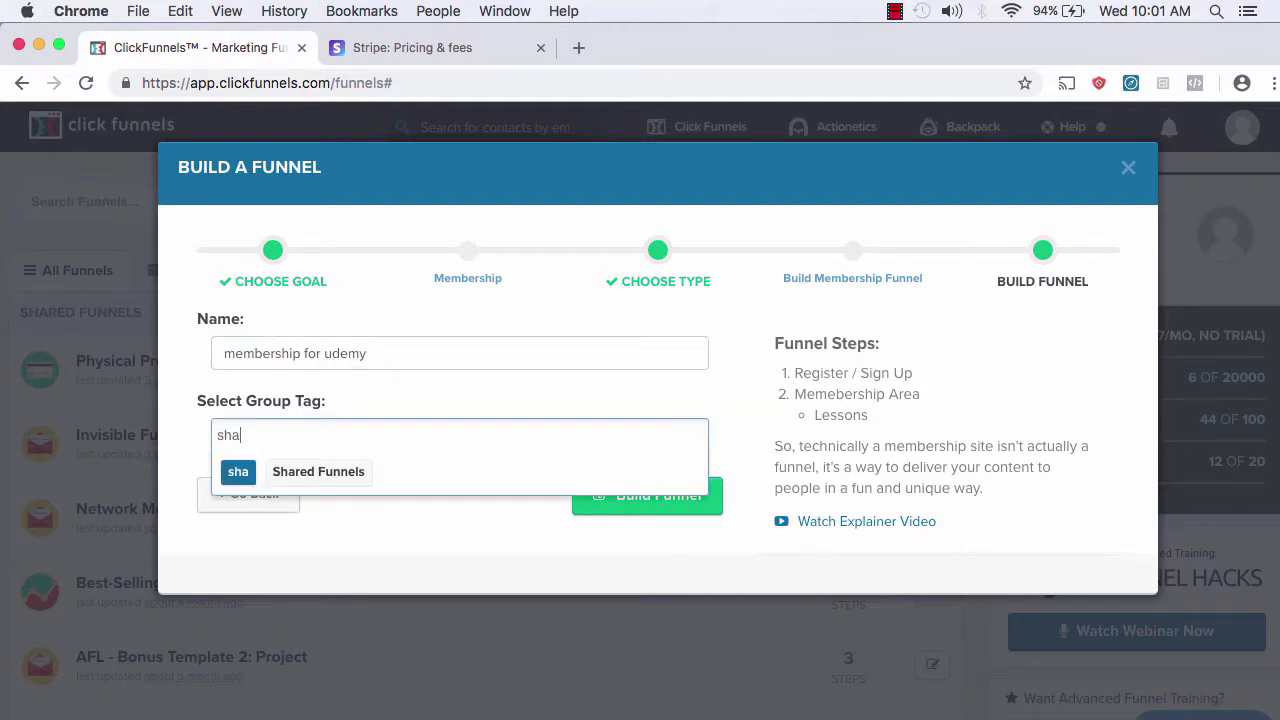
text(red for )
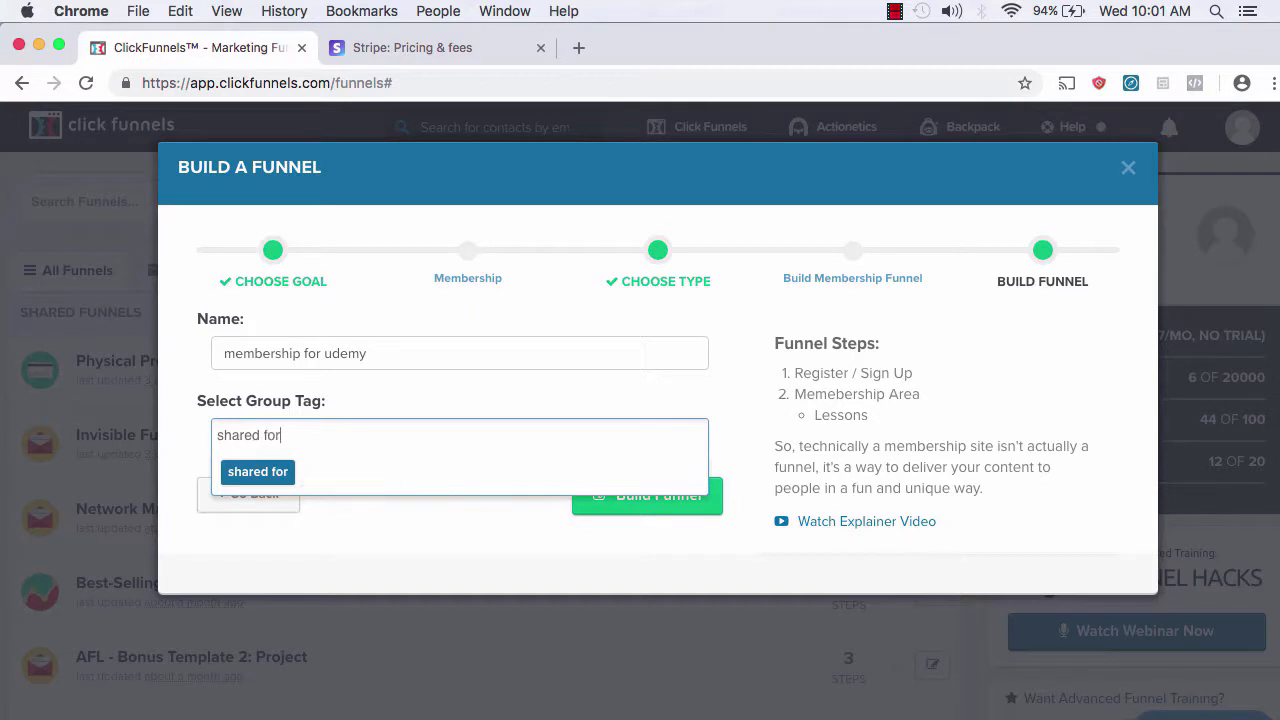
text(udemy)
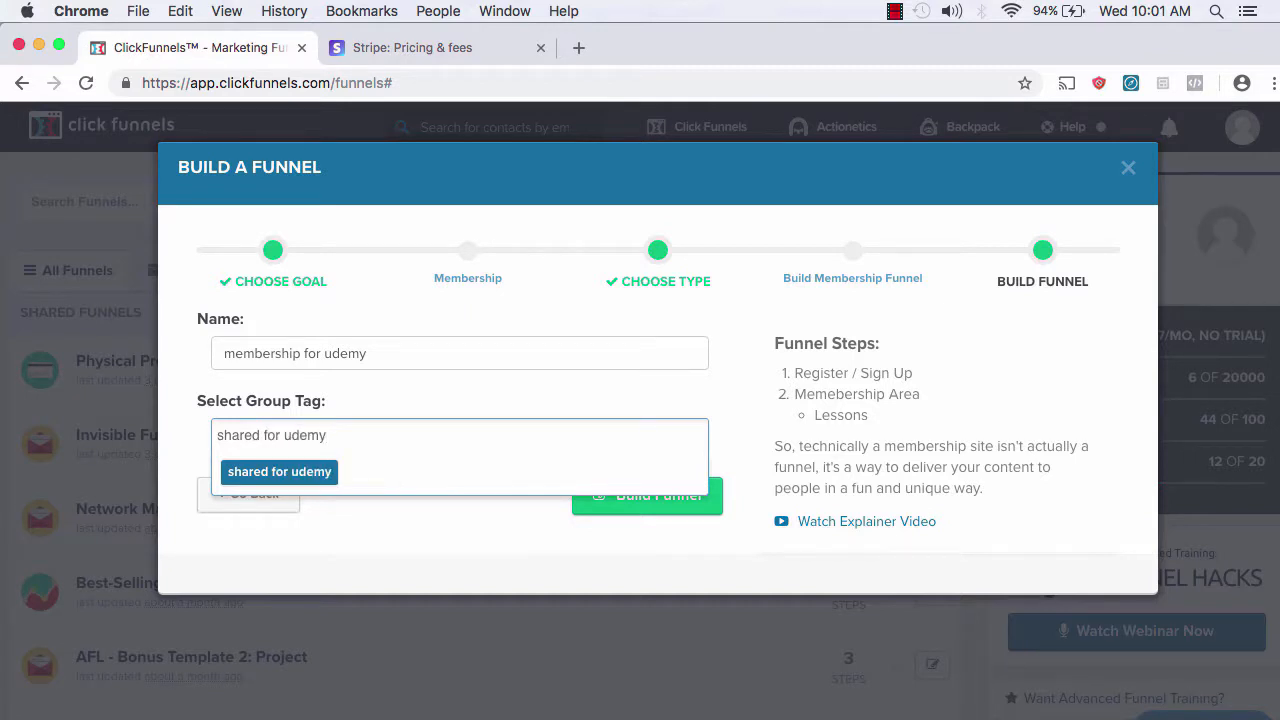
key(Return)
click(425, 535)
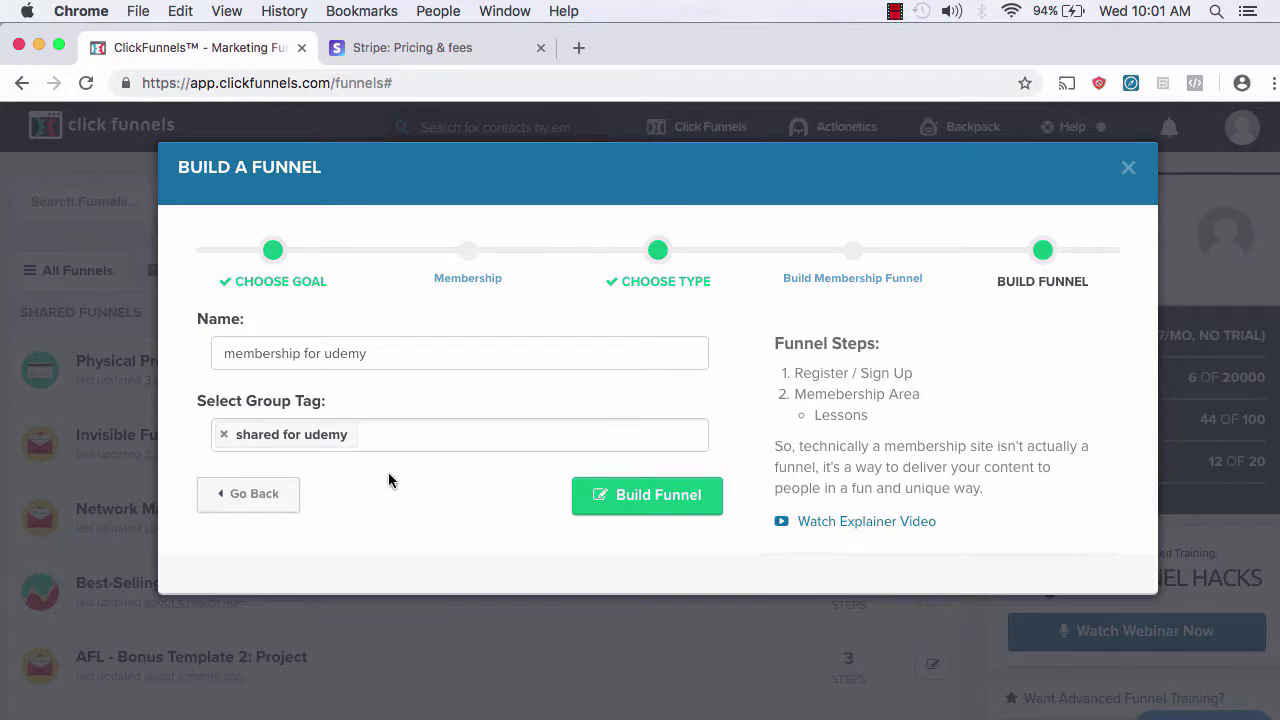
click(651, 498)
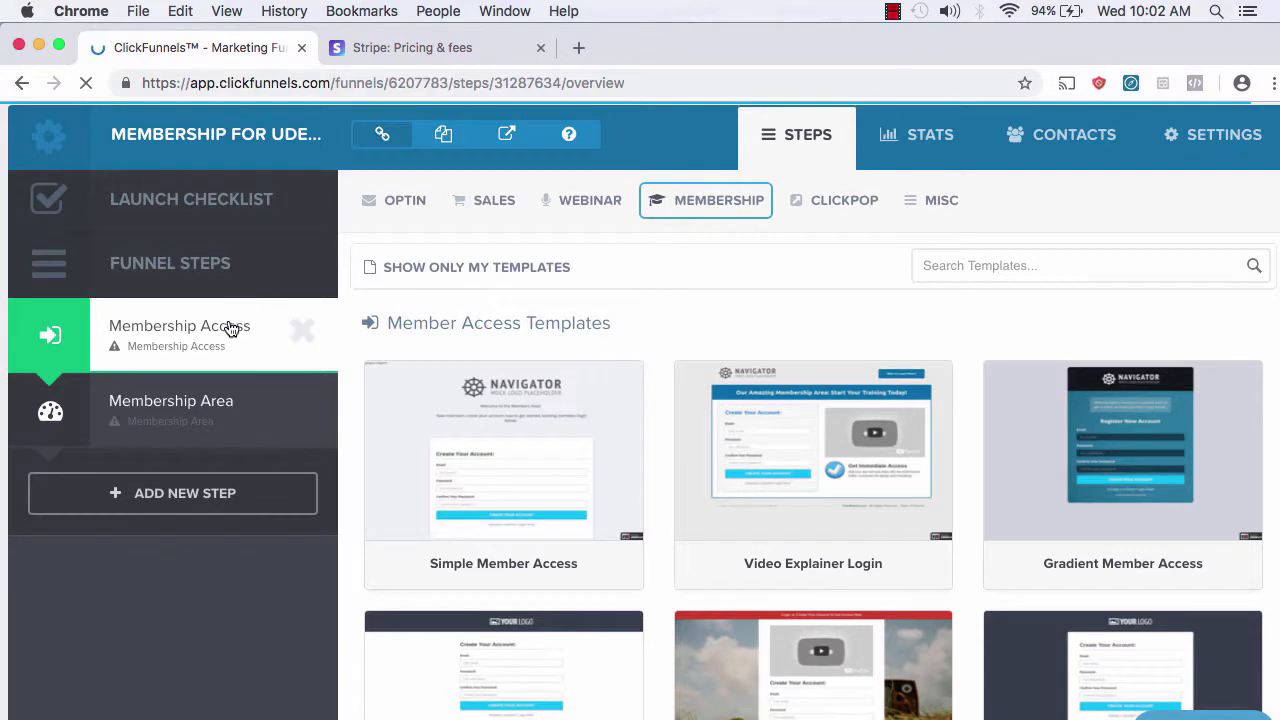
Step: Bring up the Membership Area Templates, such as Grey Membership Area, for the Membership Area step
mouse_move(548, 447)
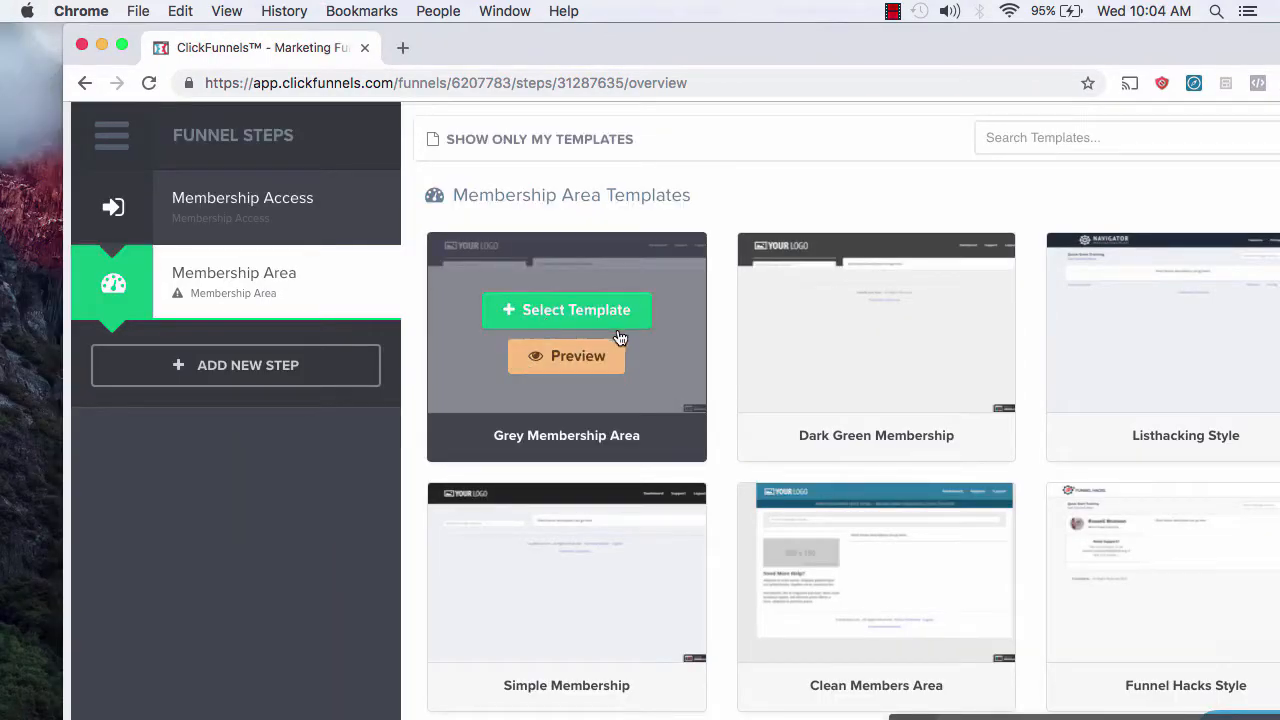
Step: Apply the Grey Membership Area template and review the Membership Access and Membership Area overviews
click(565, 311)
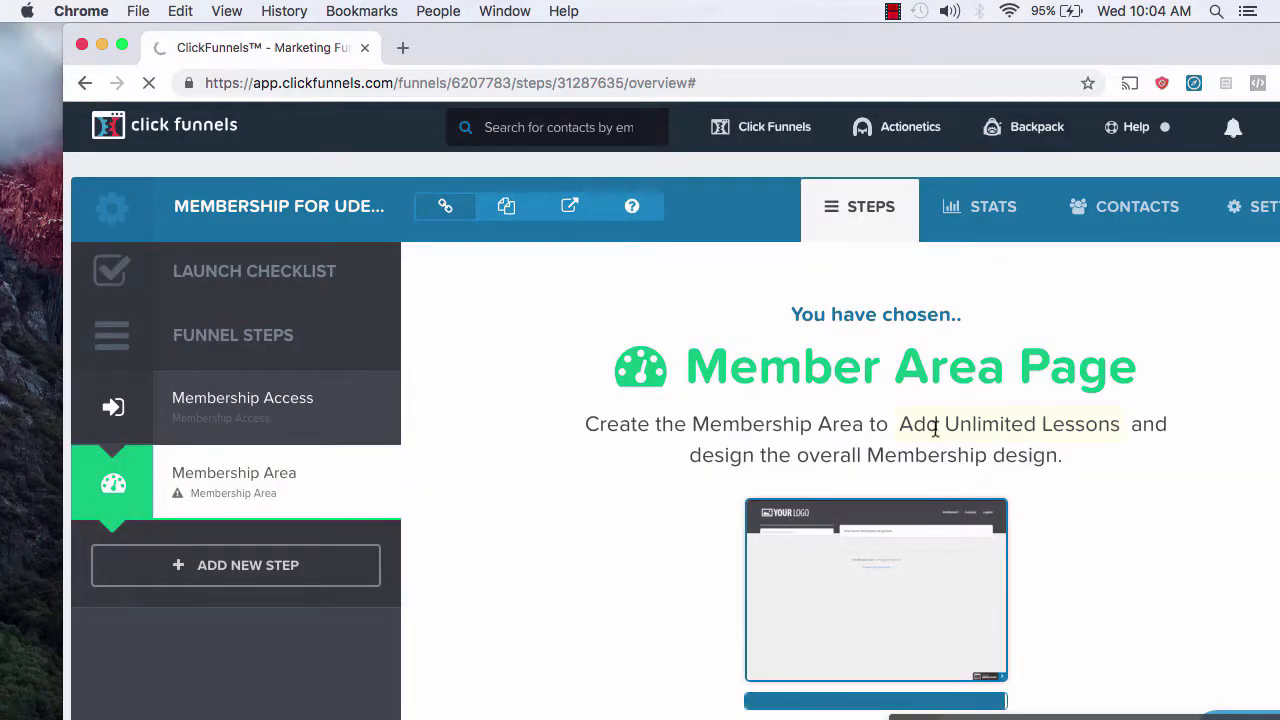
click(880, 458)
scroll(871, 570, down, 2)
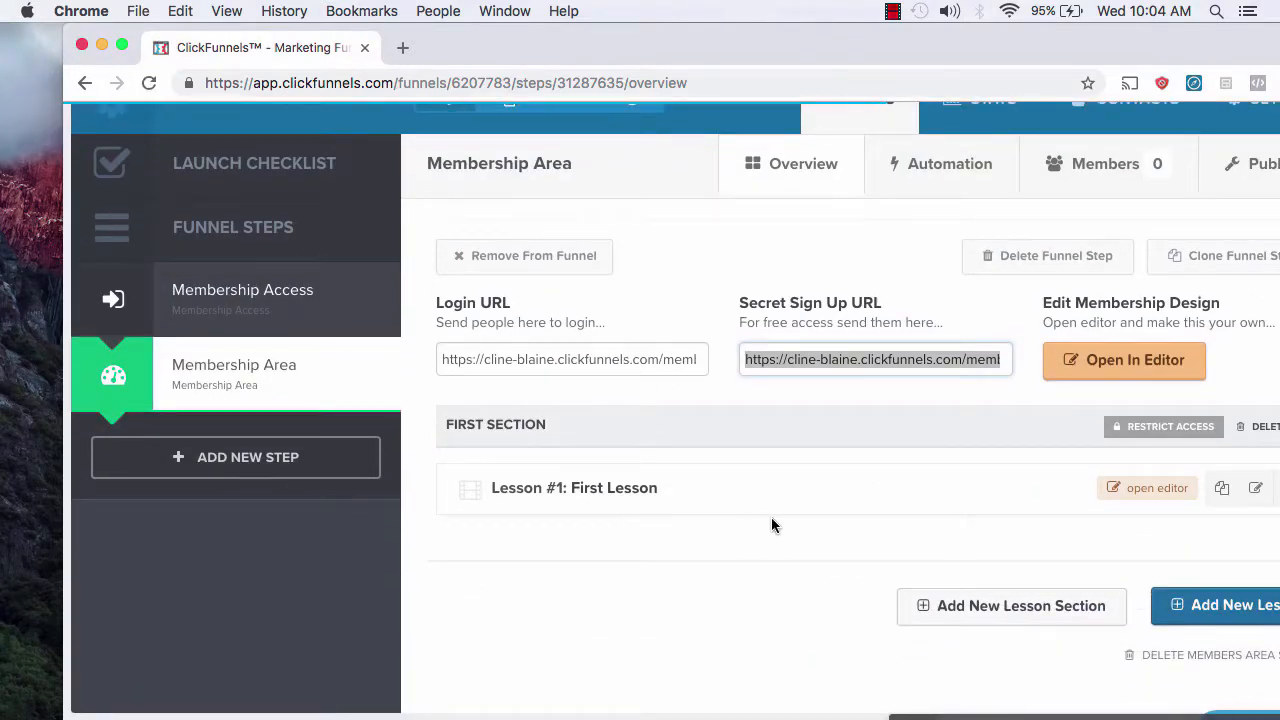
click(227, 300)
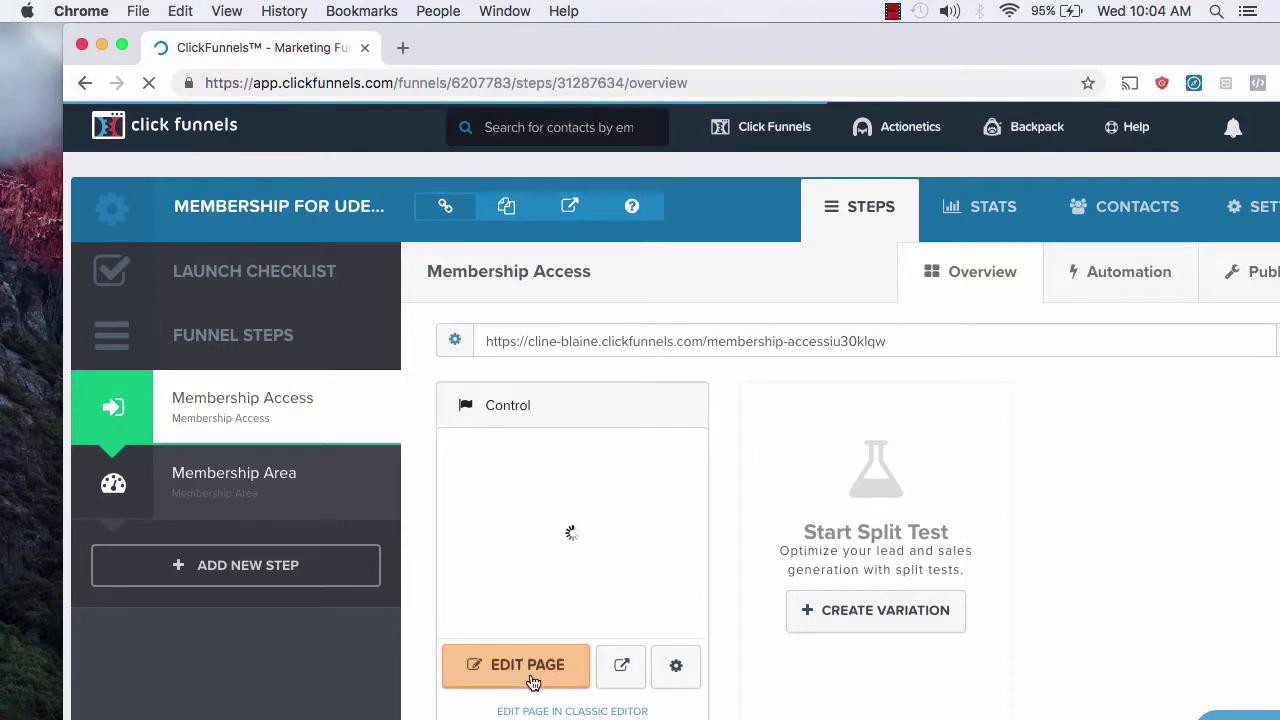
scroll(819, 451, down, 1)
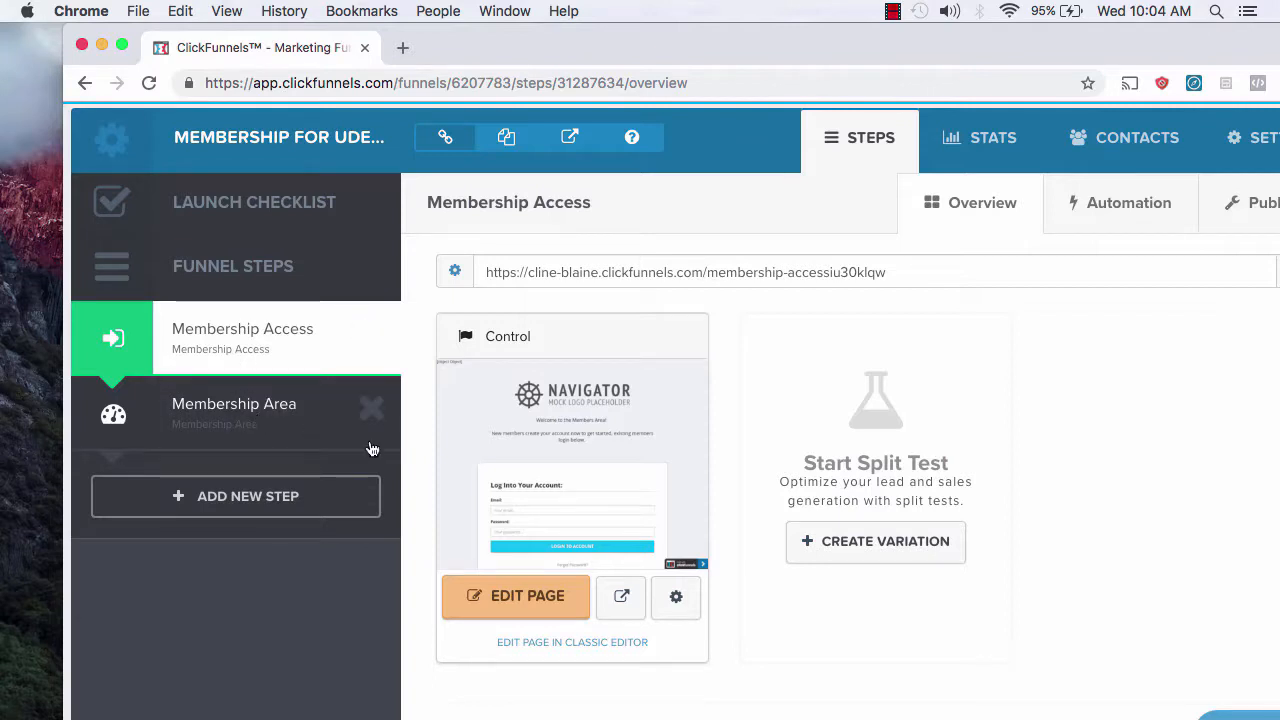
click(288, 414)
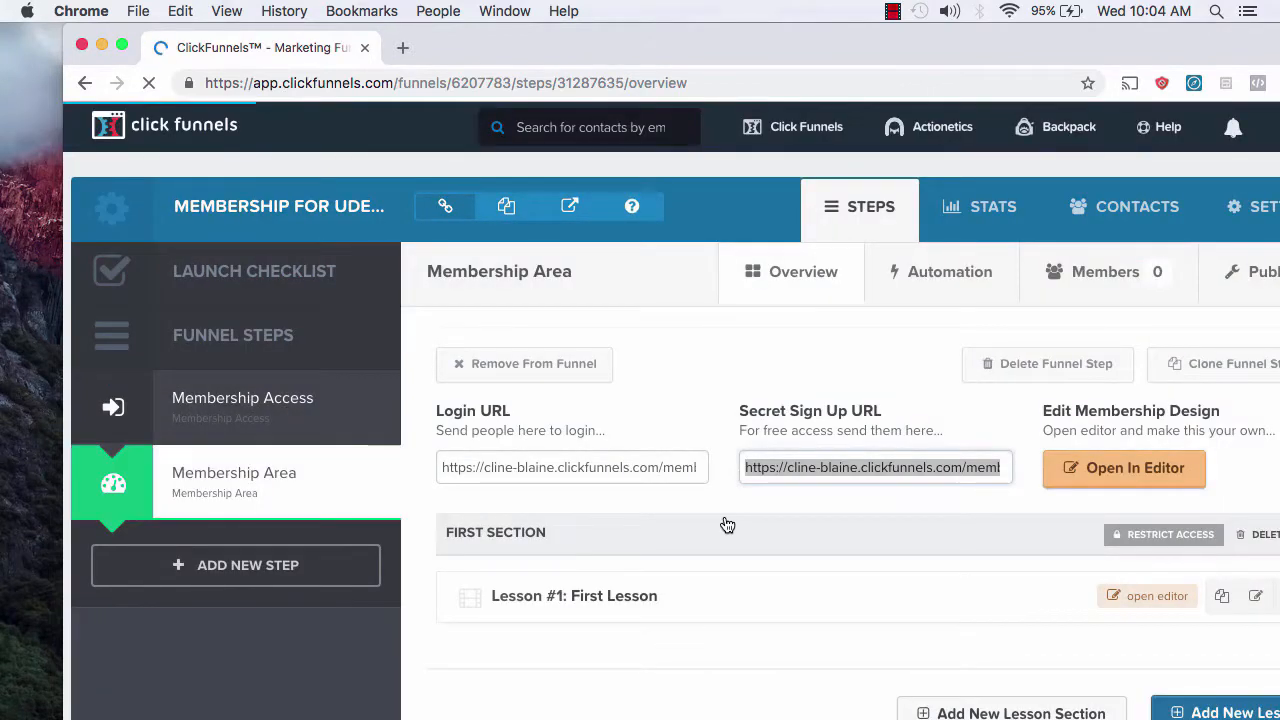
scroll(727, 525, down, 3)
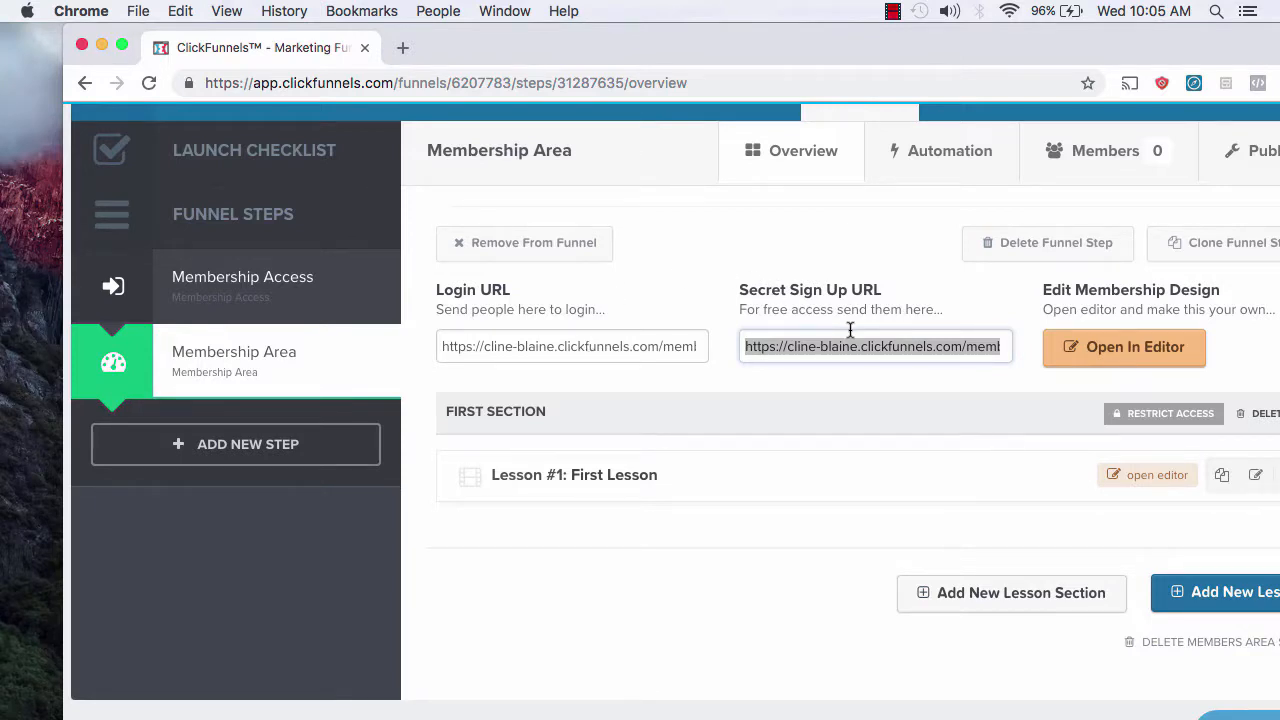
scroll(850, 330, down, 1)
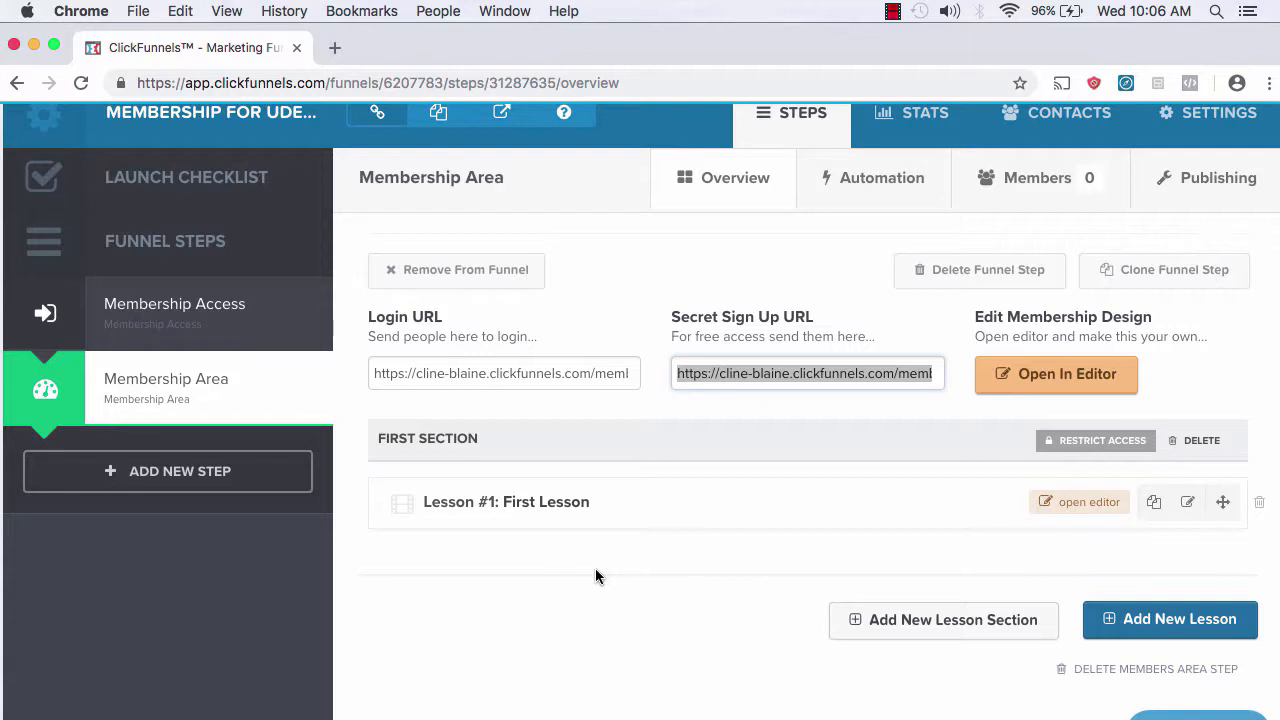
Step: Create a lesson section named 'Section 2' below the First Section
click(940, 624)
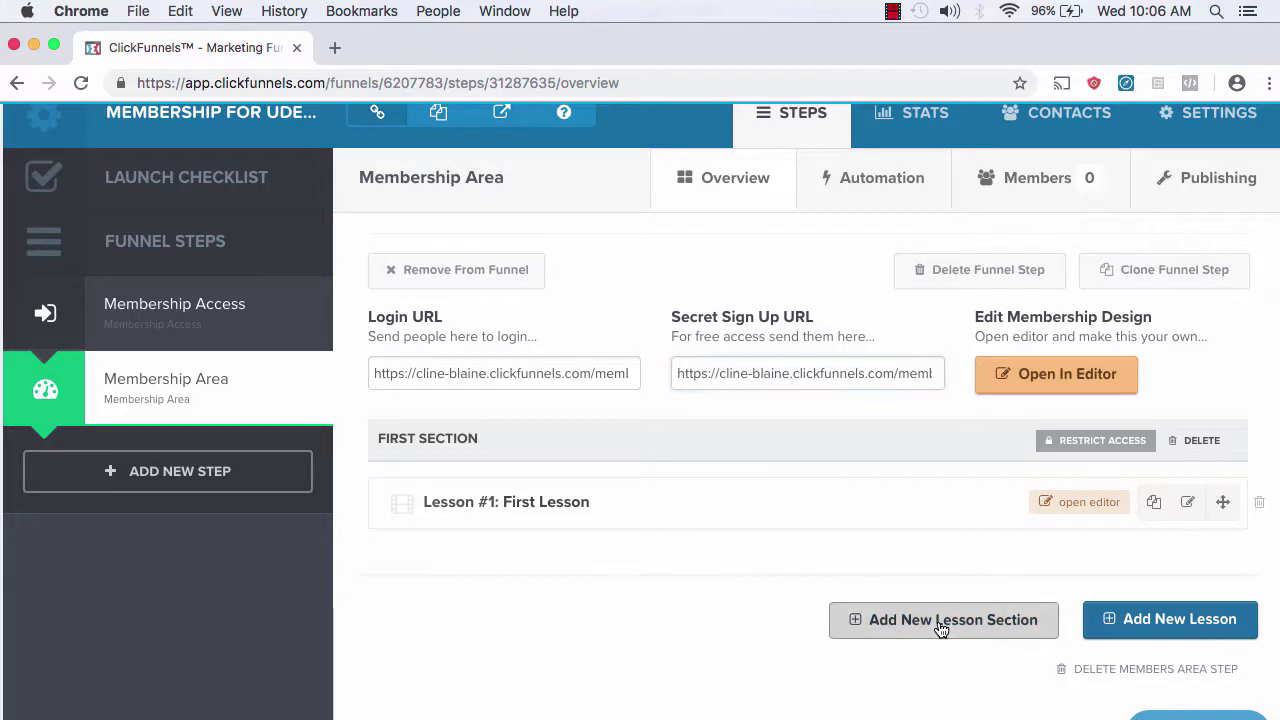
text(Section 2)
key(BackSpace)
text(2)
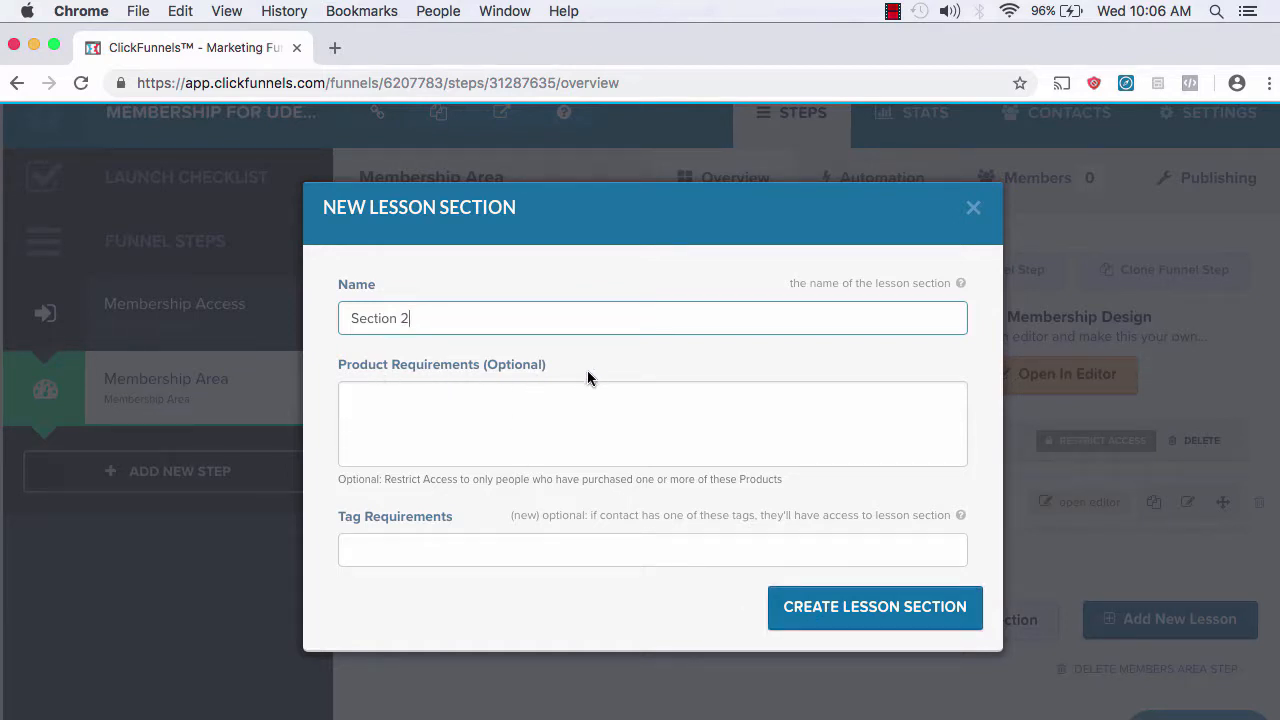
click(860, 612)
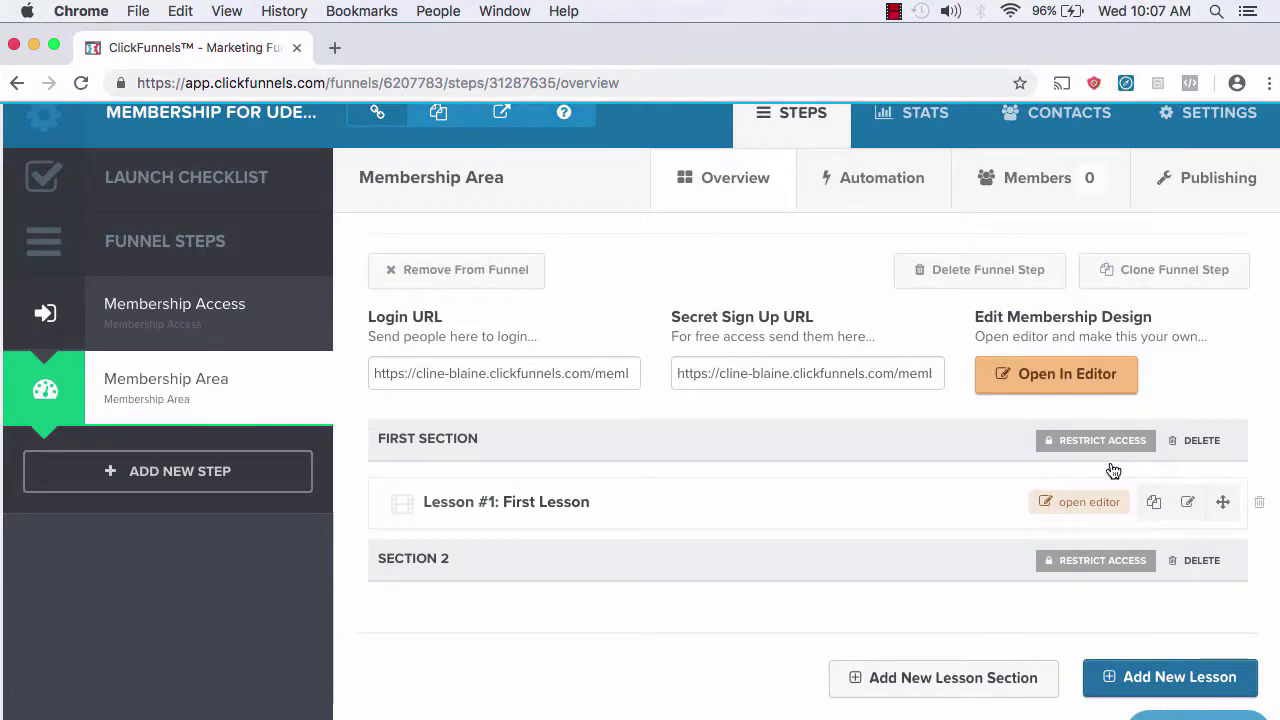
scroll(1202, 505, down, 1)
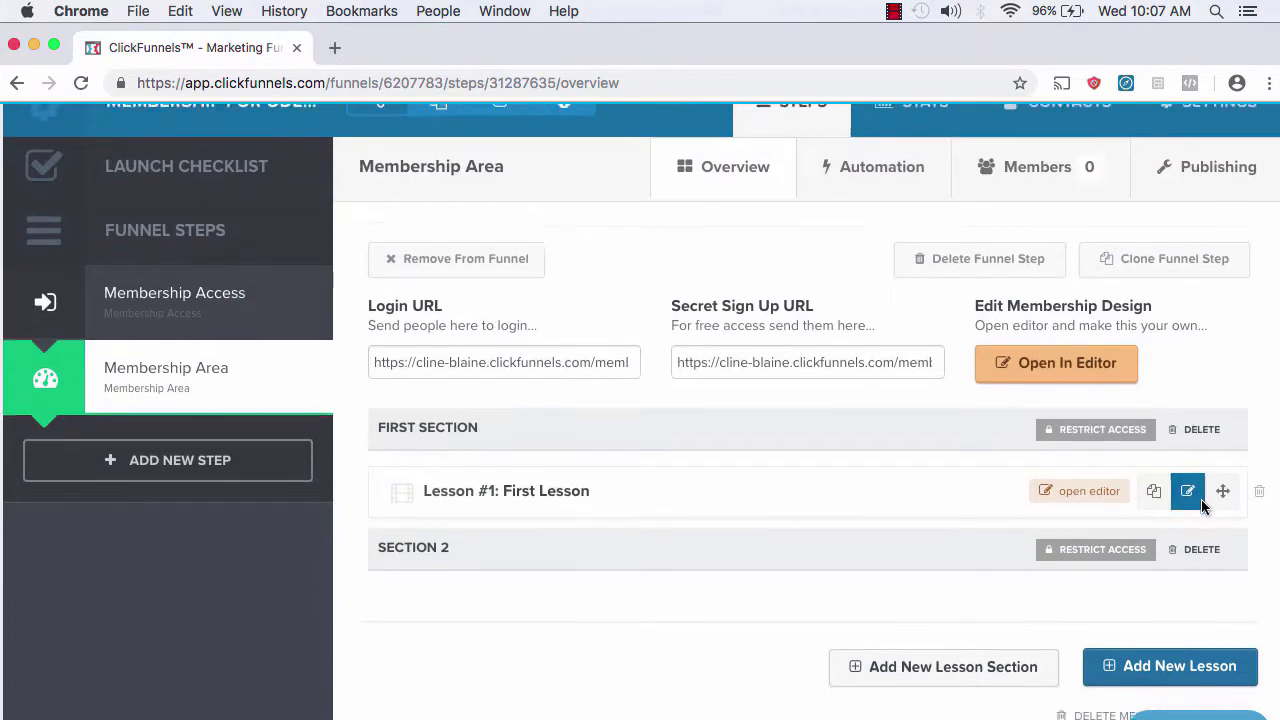
scroll(1200, 506, down, 2)
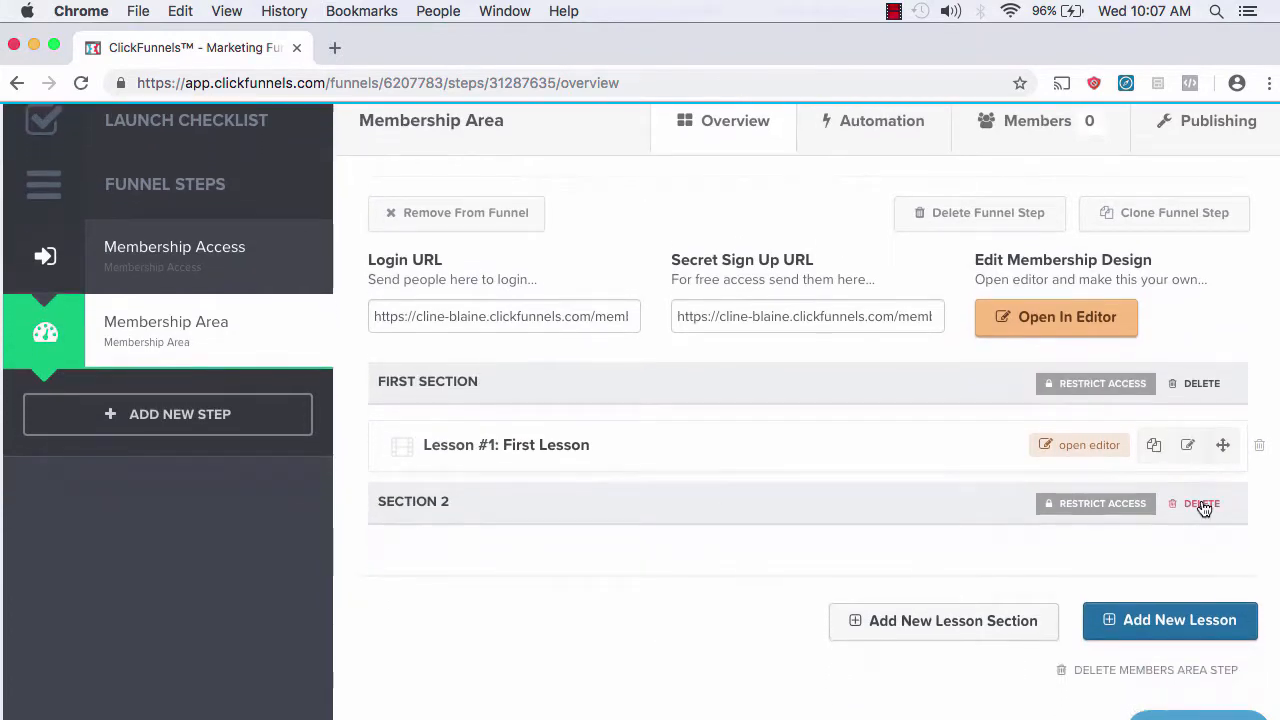
Step: Create a Video Lesson titled 'Lesson 1: Introduction' in the First Section
click(1196, 622)
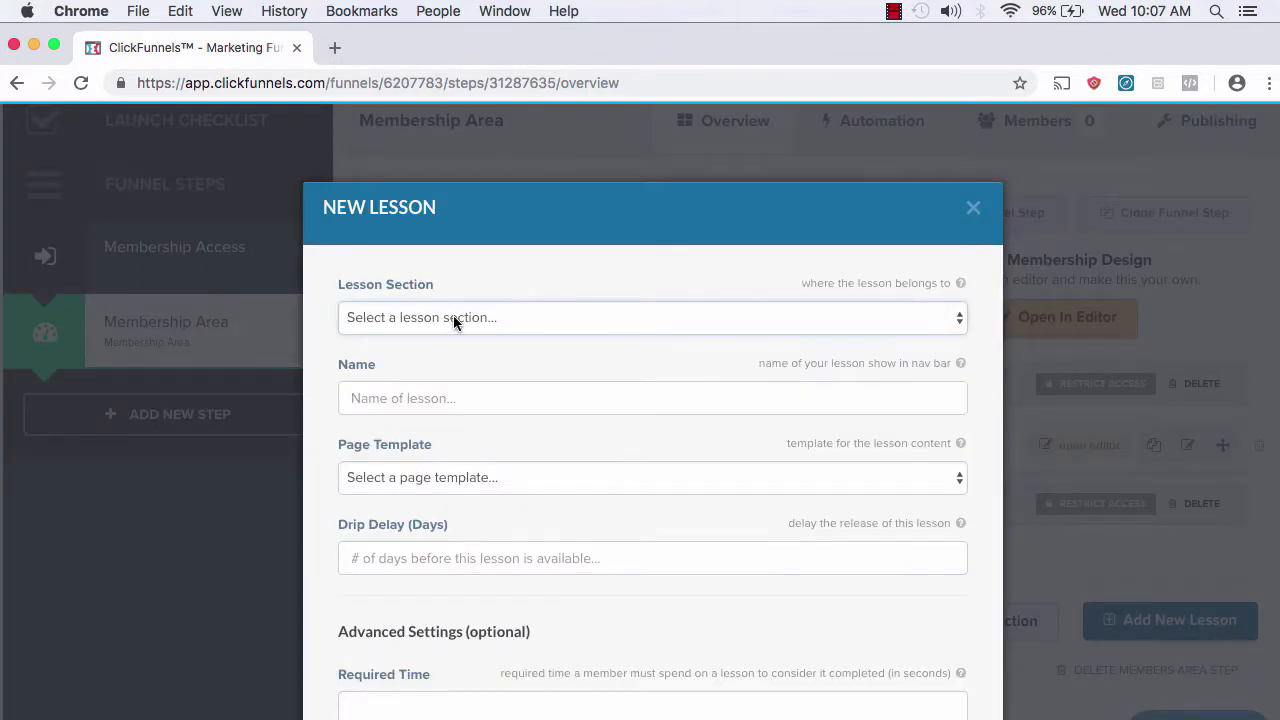
click(453, 318)
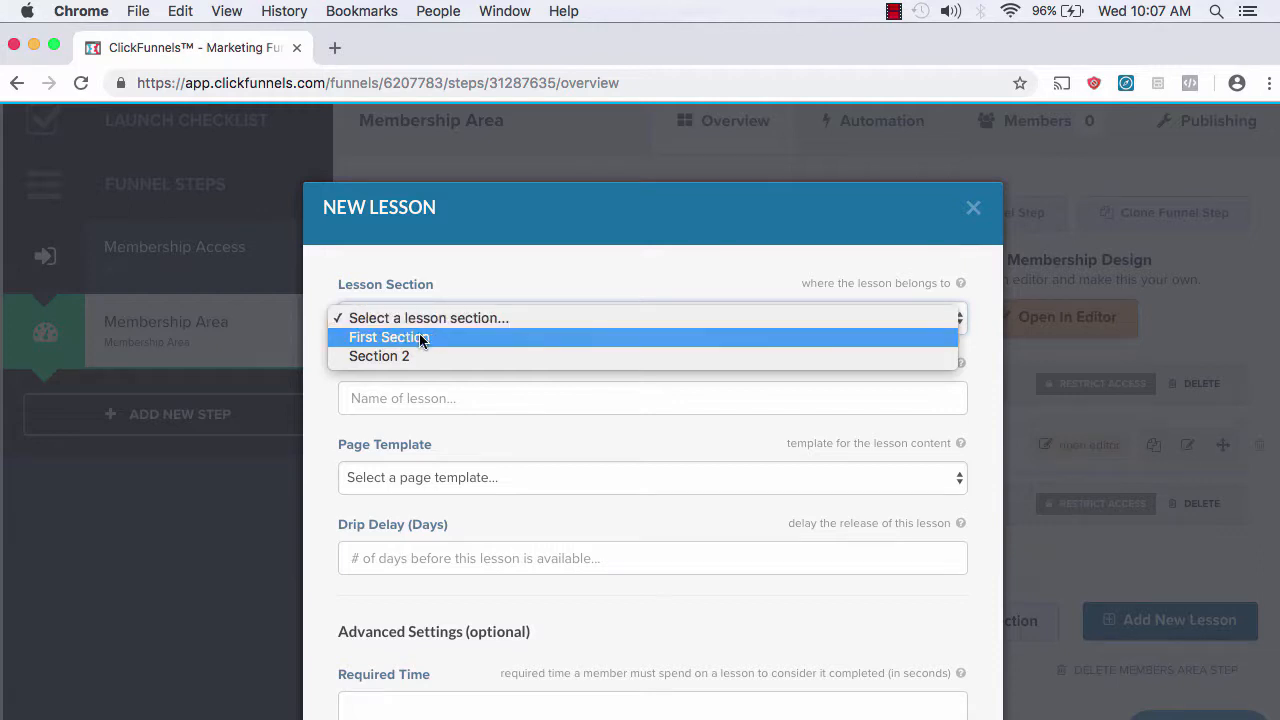
click(420, 336)
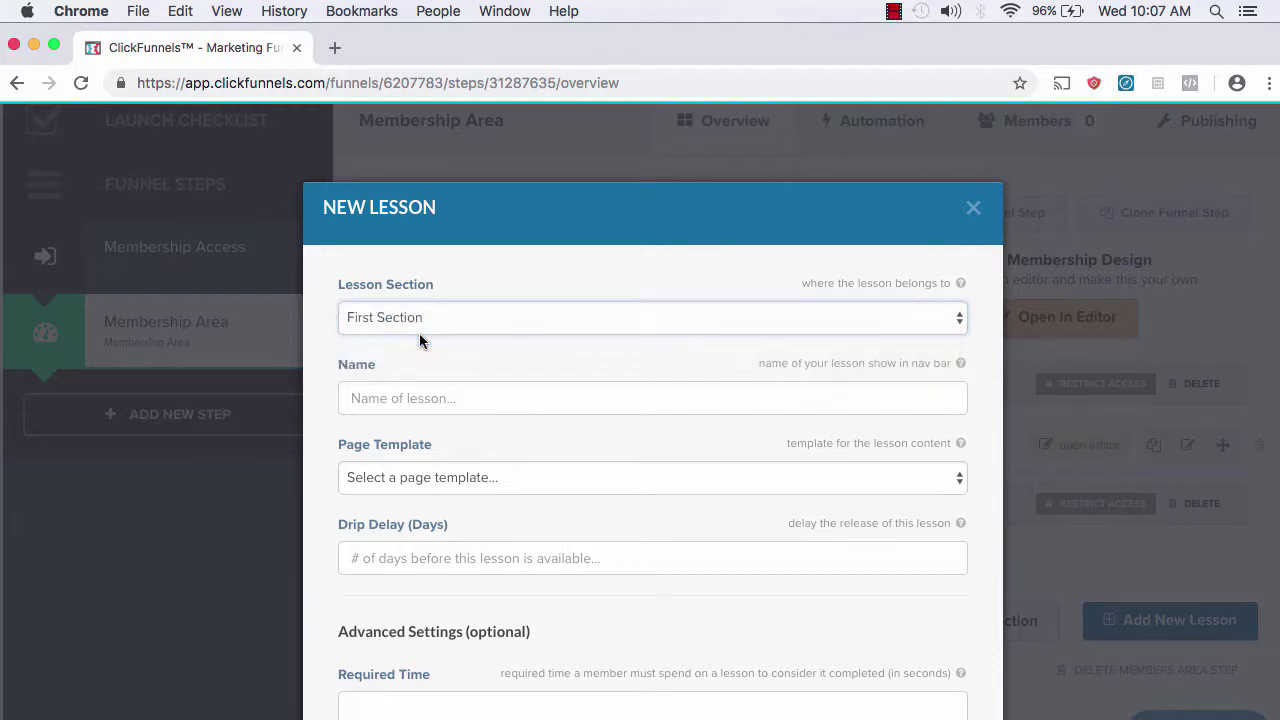
click(380, 405)
text(Lesson 1)
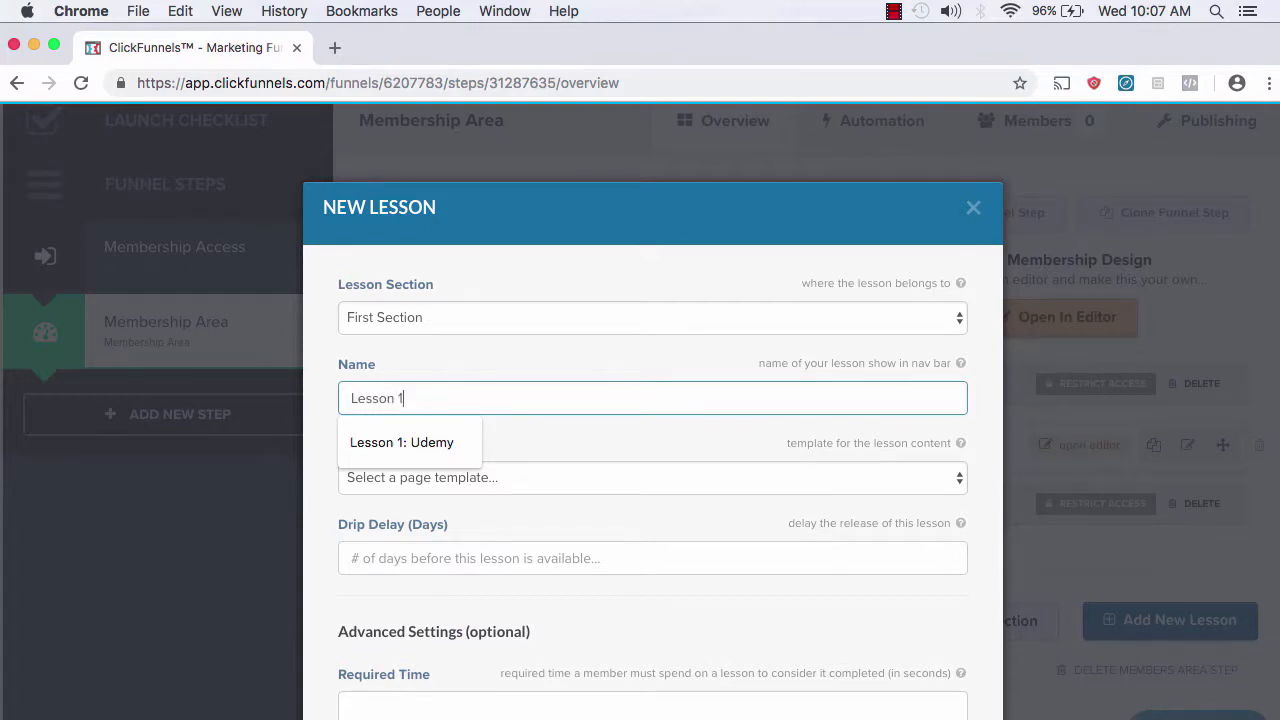
text(: Introduction)
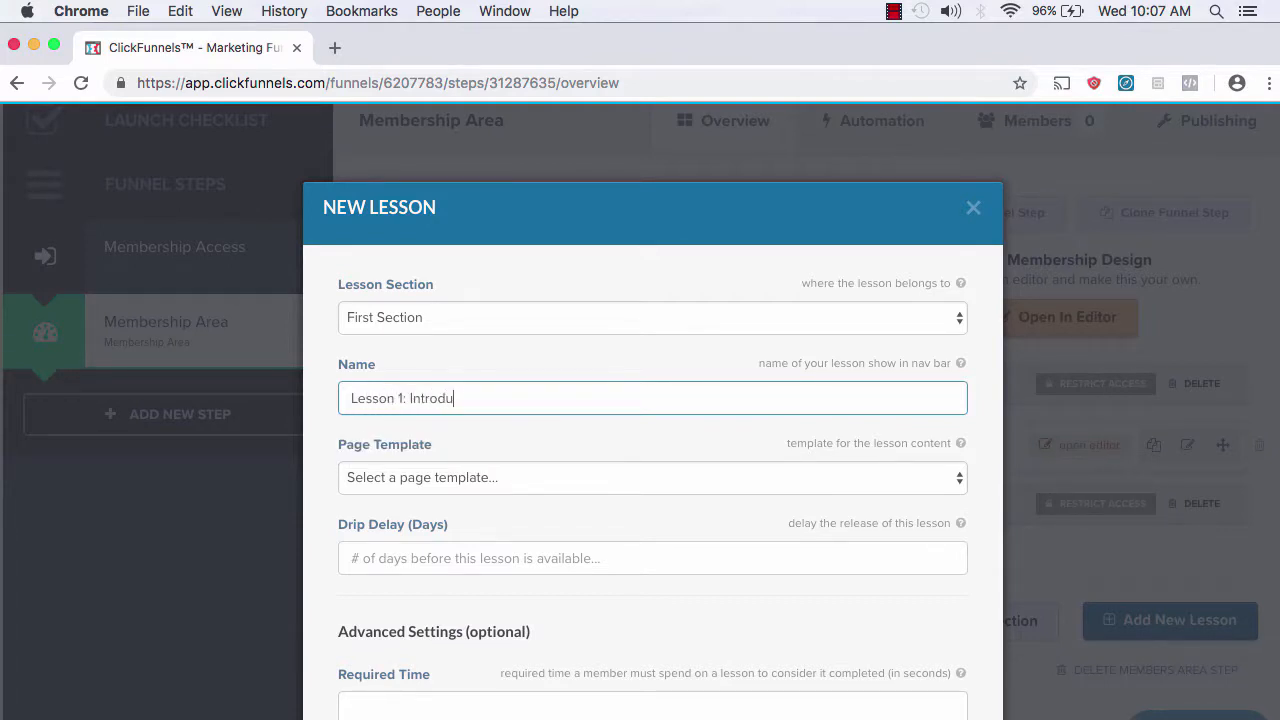
click(379, 479)
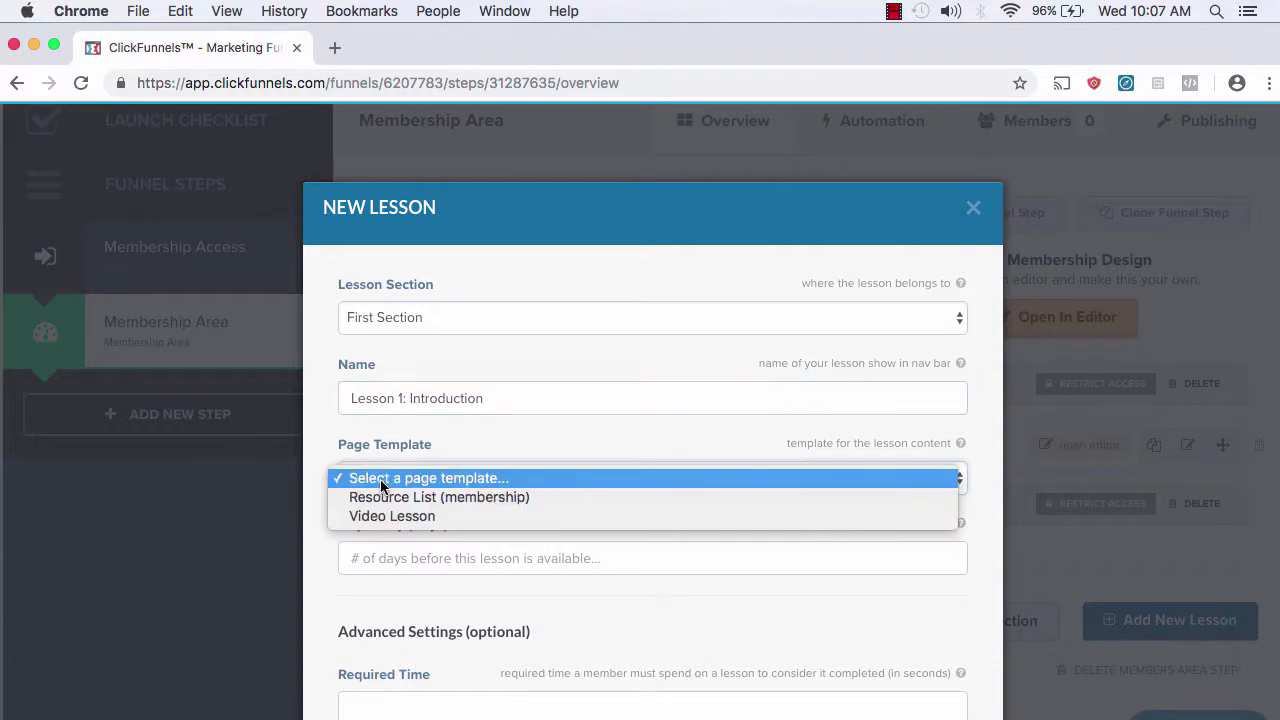
click(424, 518)
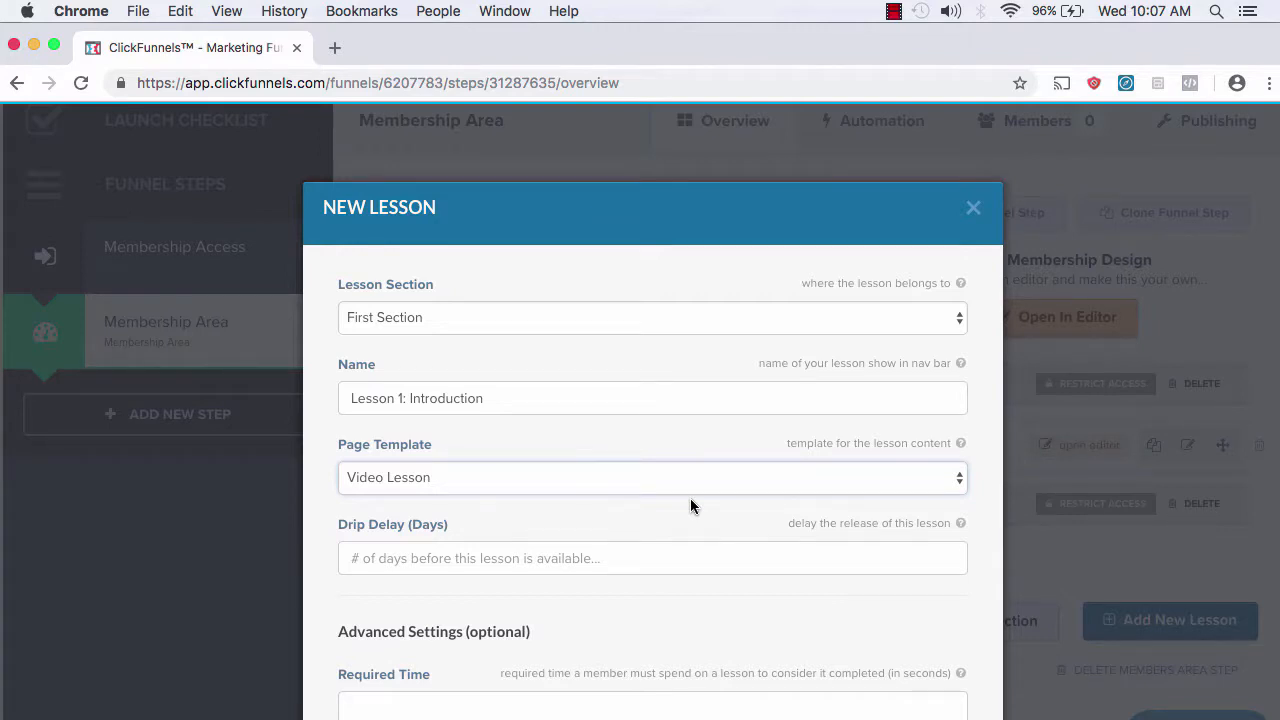
scroll(625, 564, down, 4)
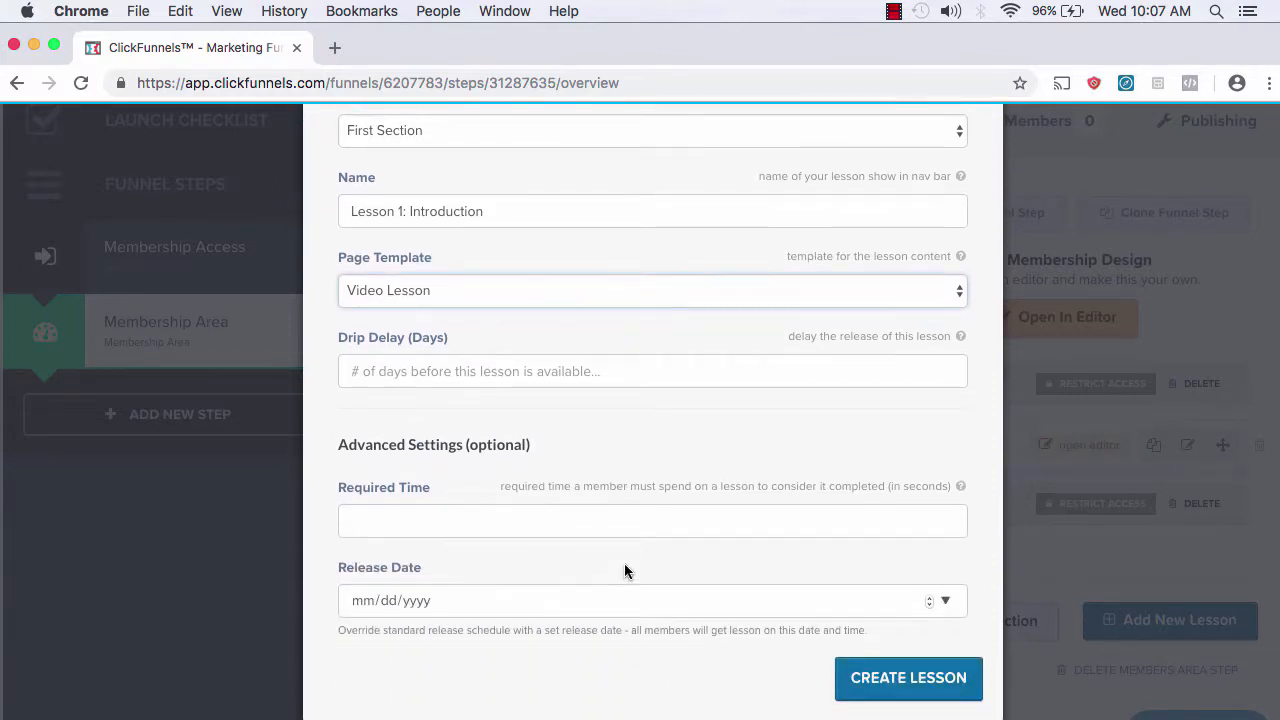
scroll(626, 350, down, 1)
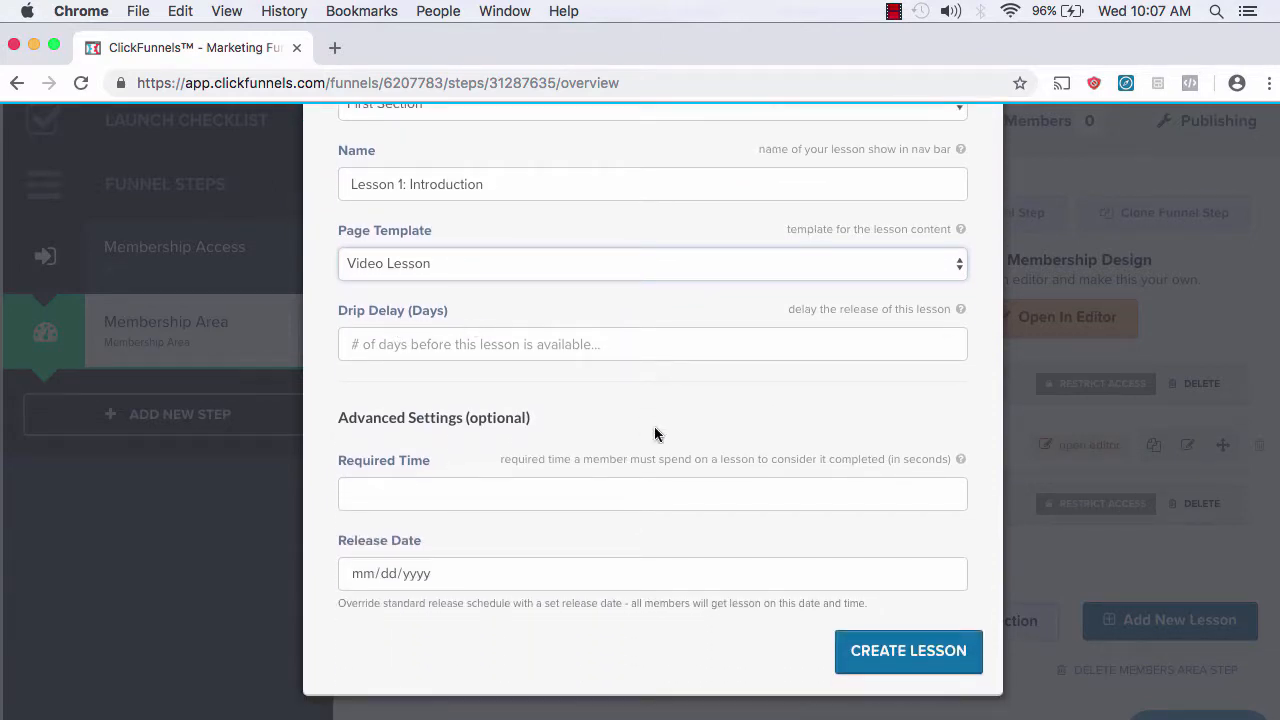
scroll(654, 434, down, 1)
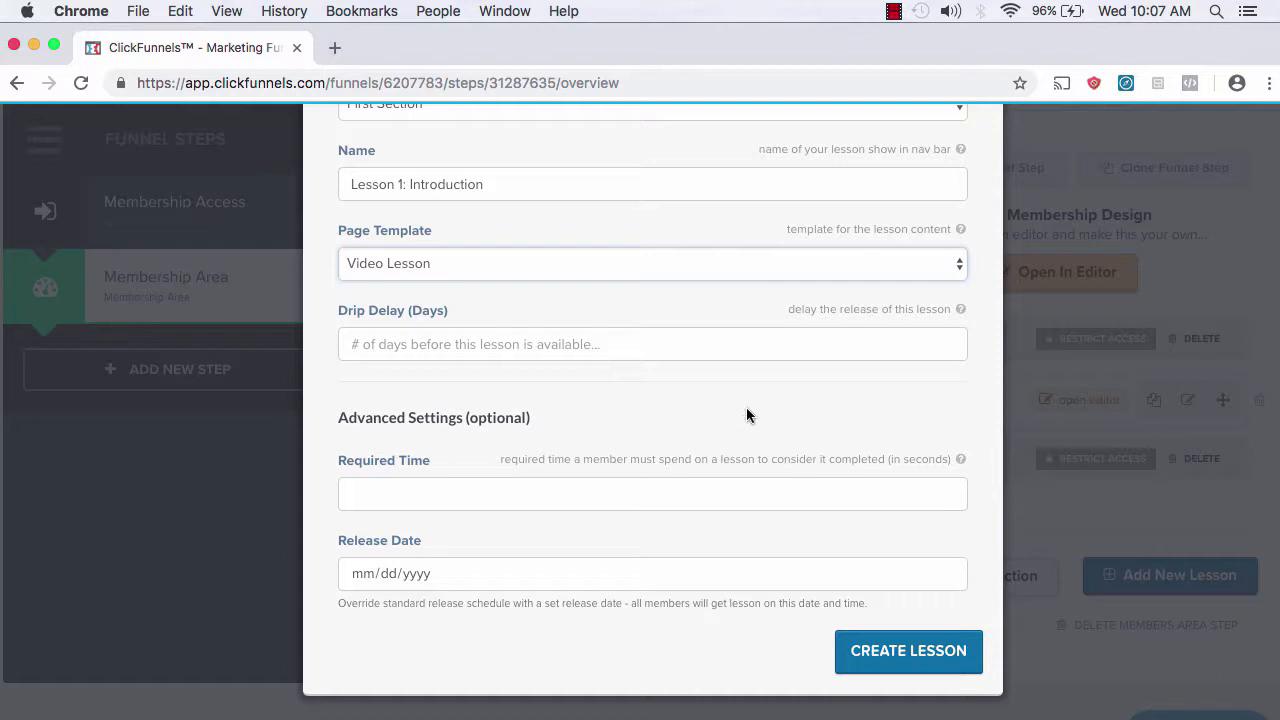
click(888, 652)
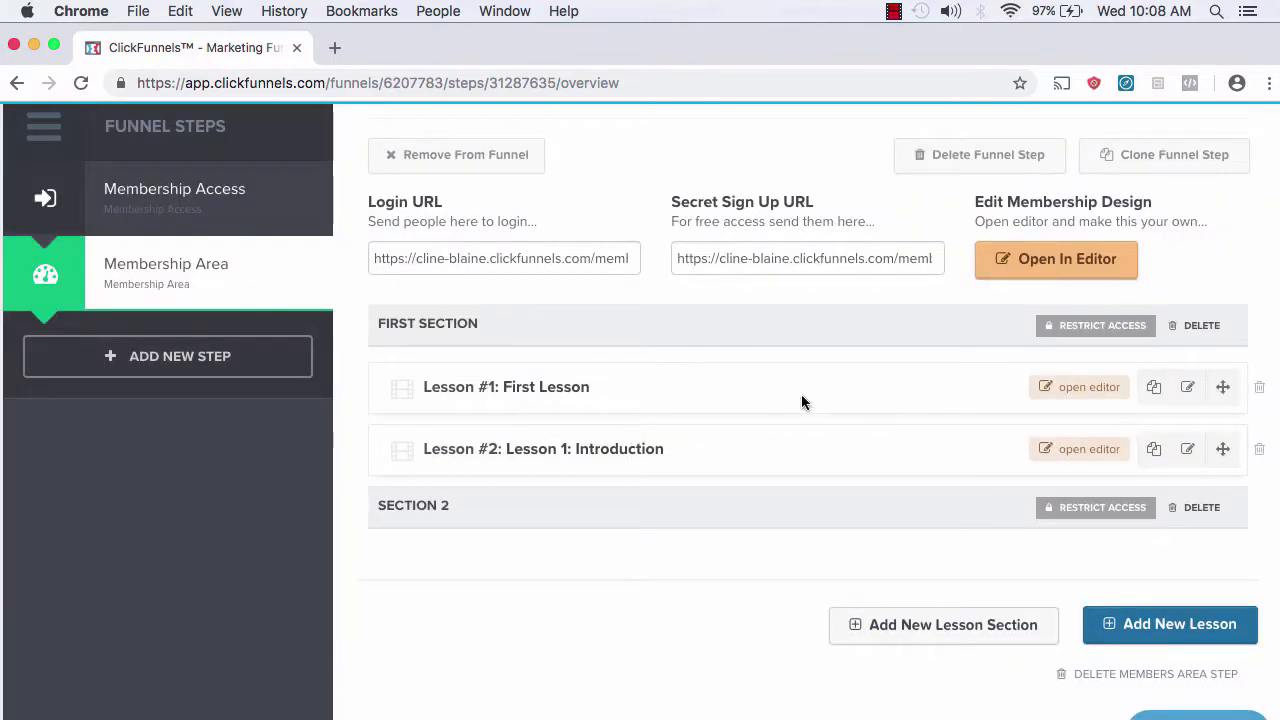
scroll(921, 466, up, 2)
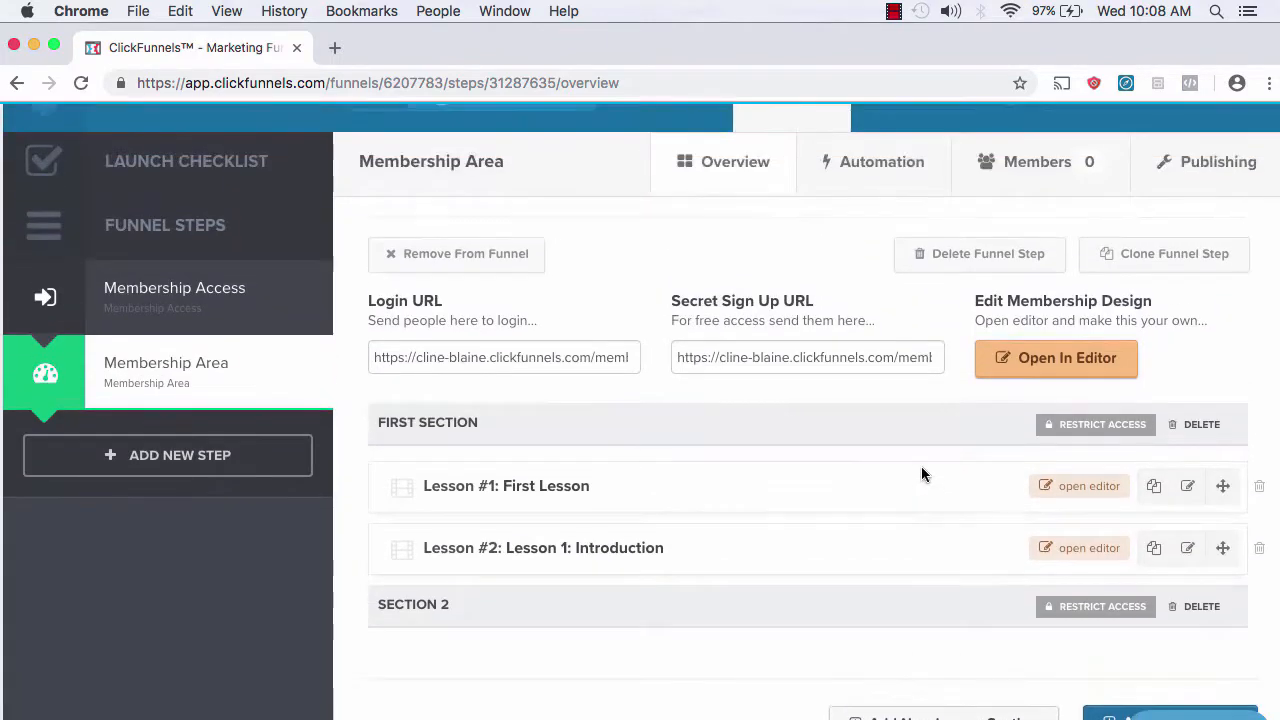
scroll(757, 557, down, 3)
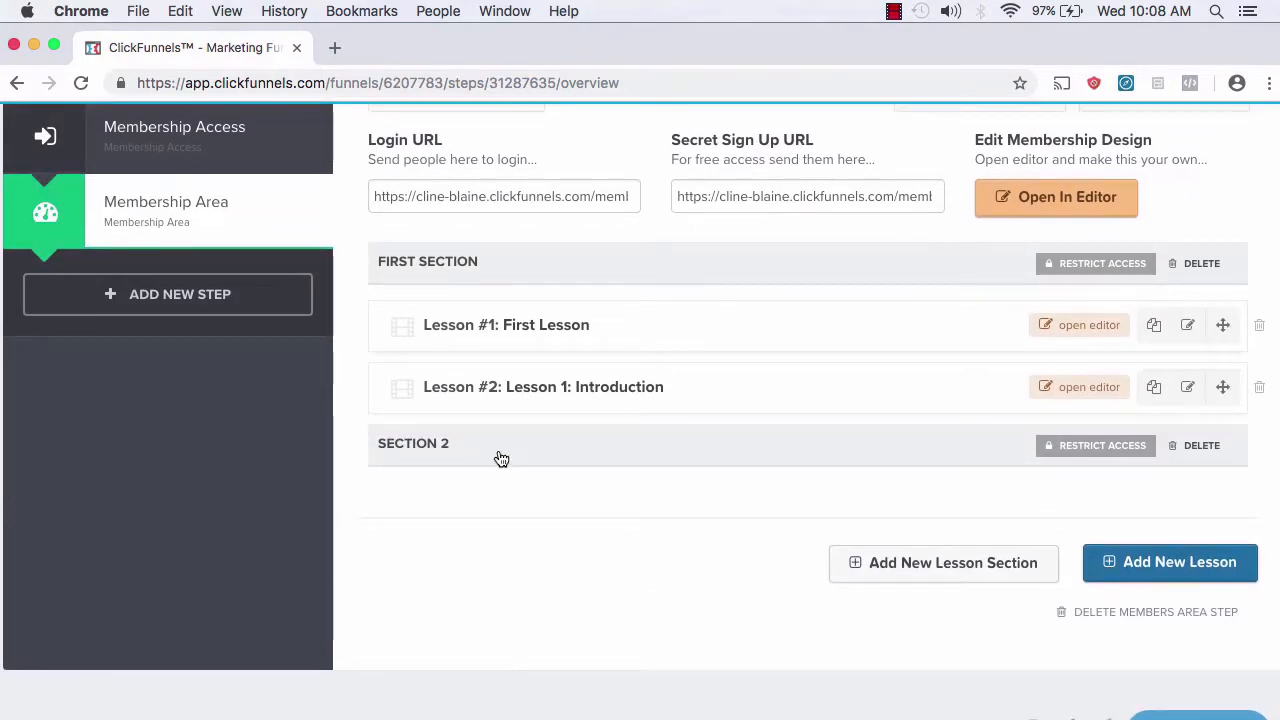
Step: Create a lesson named 'FAQ' in Section 2 using the Video Lesson template
click(1186, 561)
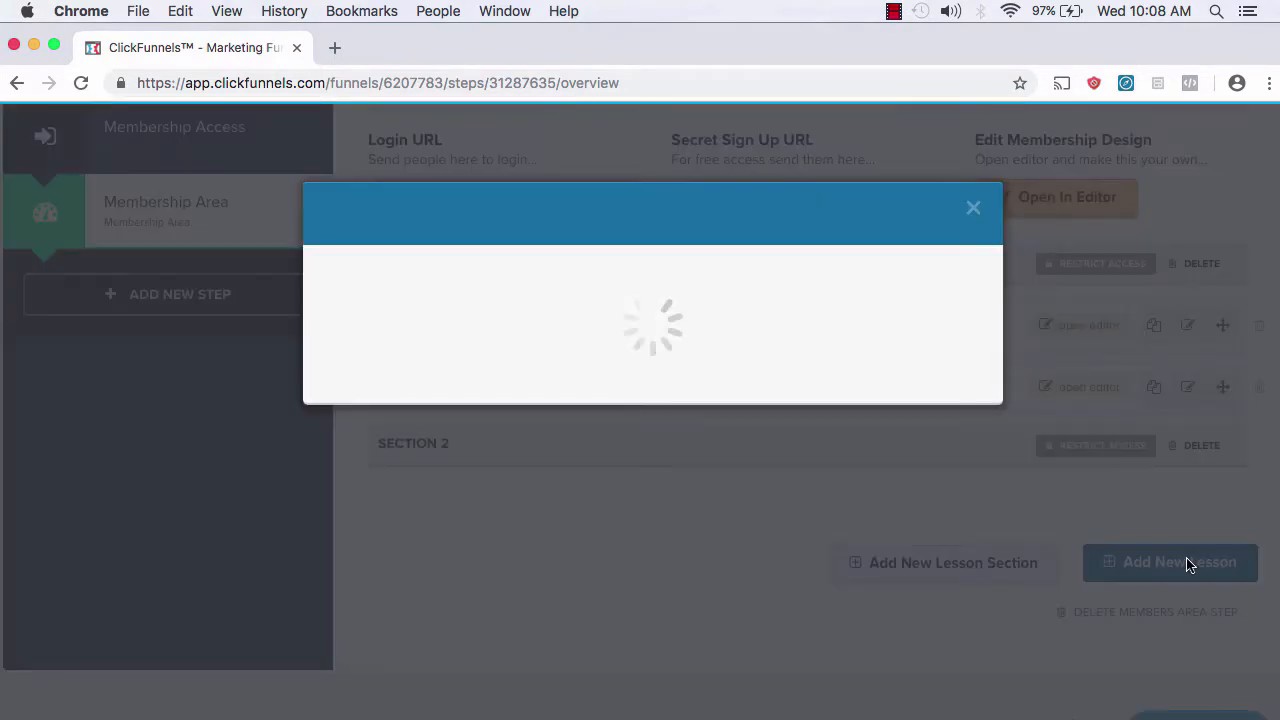
click(765, 317)
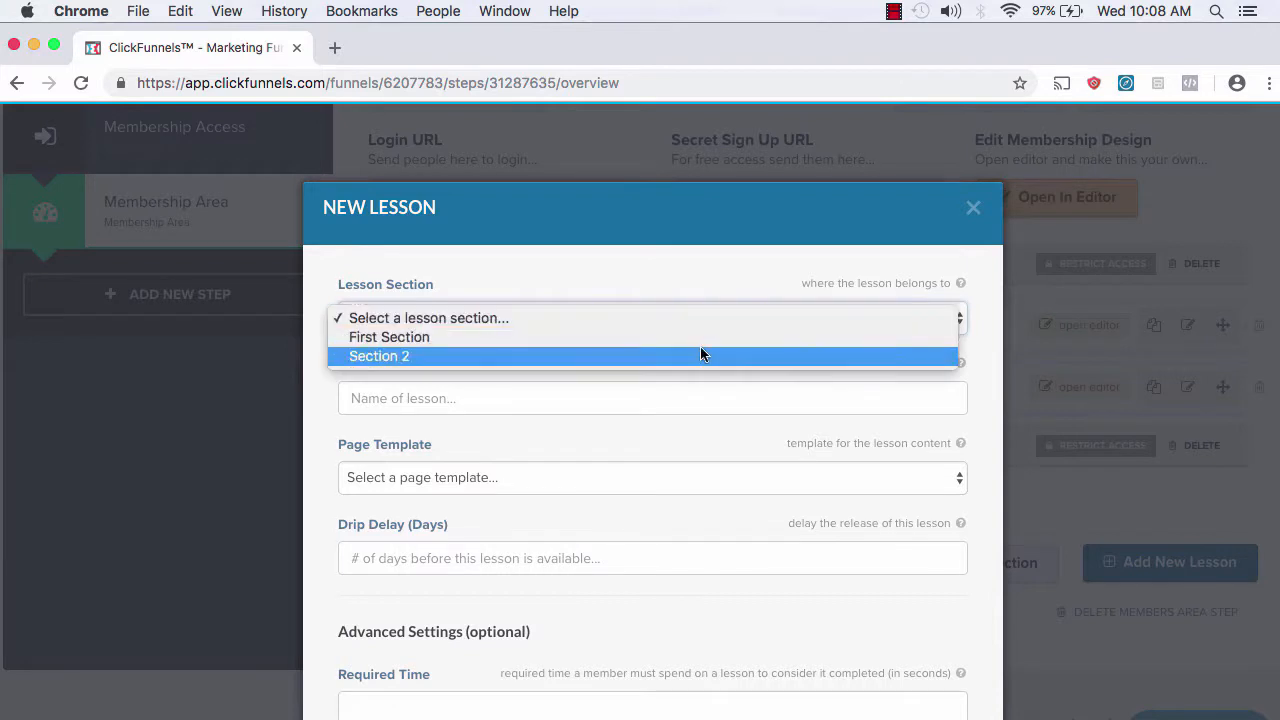
click(700, 355)
click(477, 397)
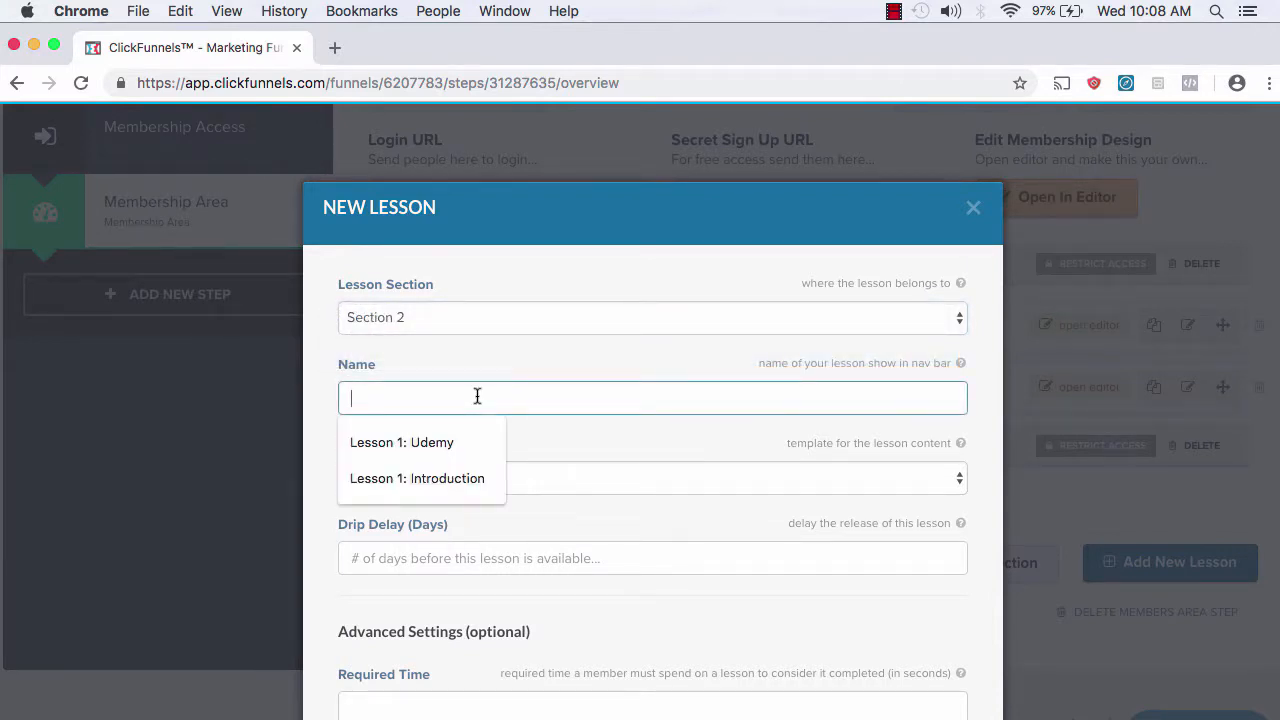
text(FAQ)
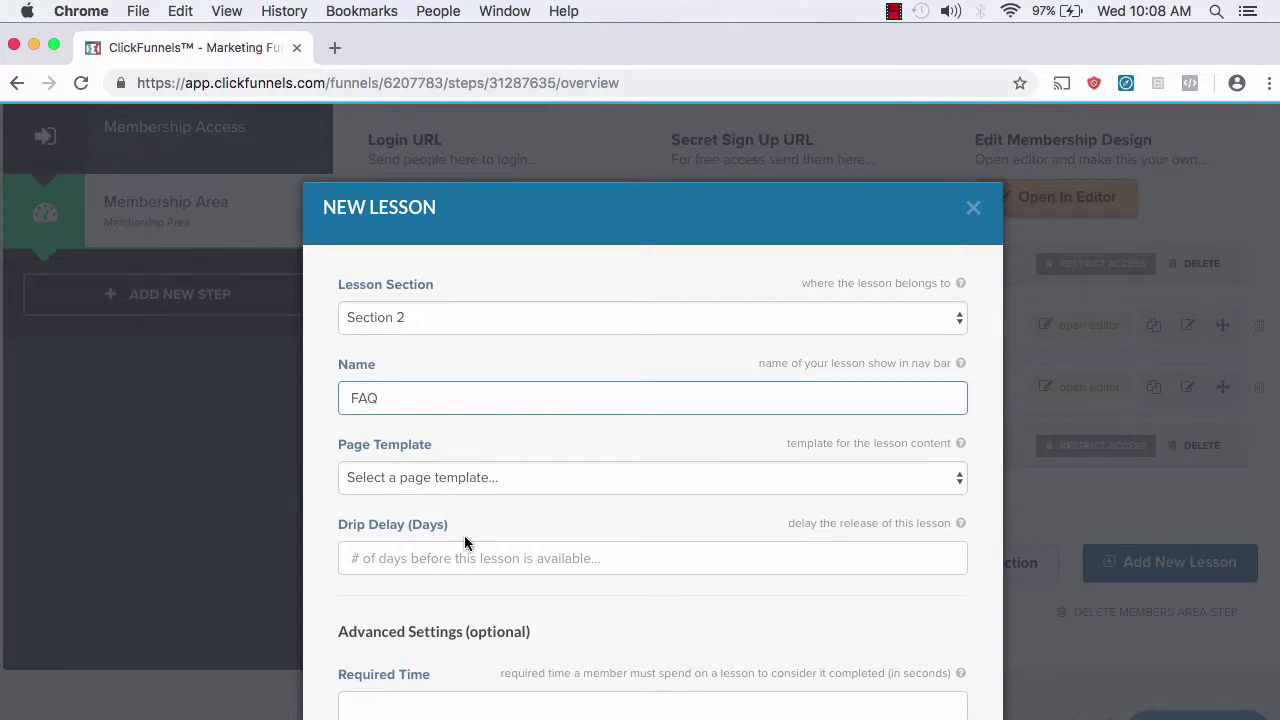
scroll(464, 535, down, 1)
click(476, 439)
click(379, 468)
scroll(724, 467, down, 3)
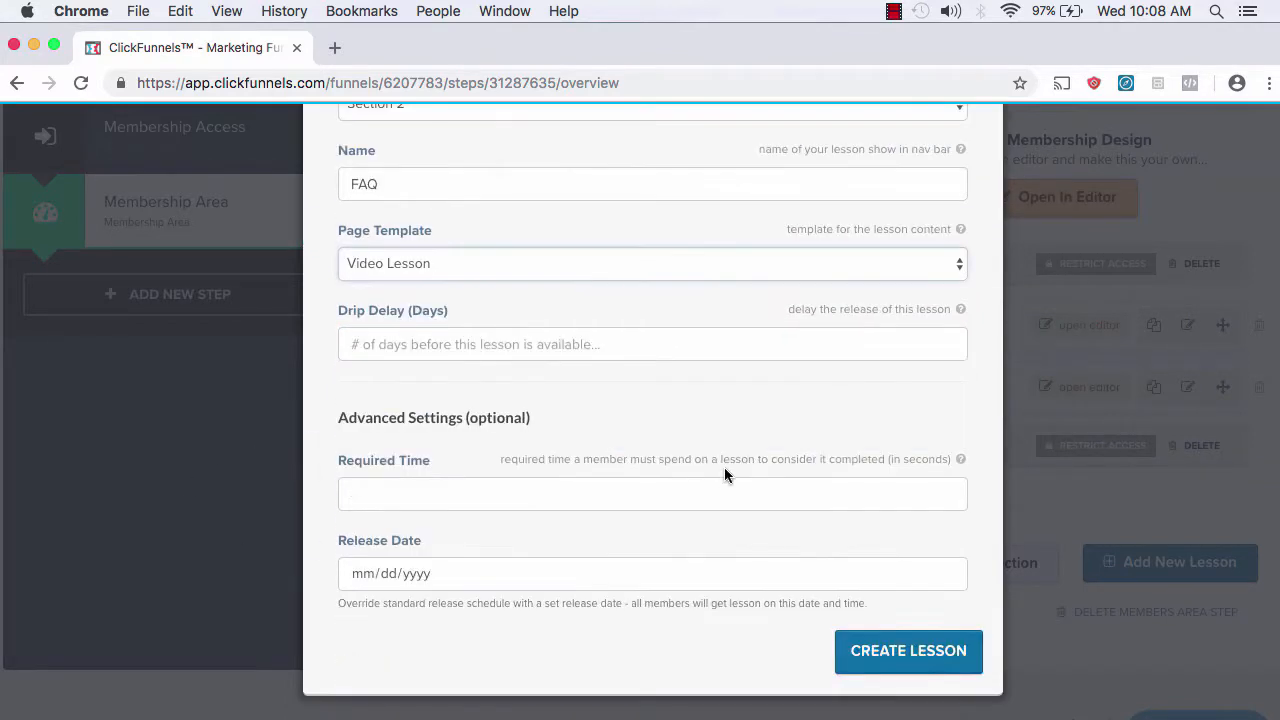
click(926, 652)
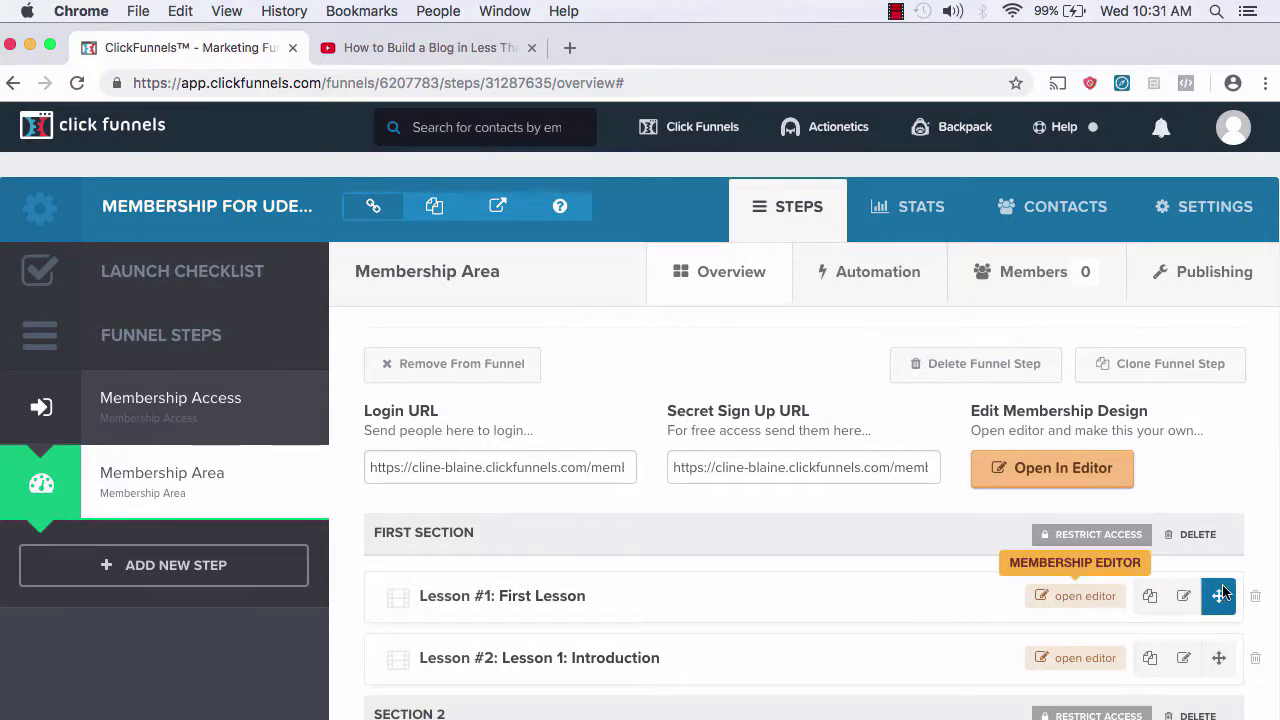
Step: Delete Lesson #1: First Lesson after confirming, then open Lesson 1: Introduction in the editor
click(1255, 597)
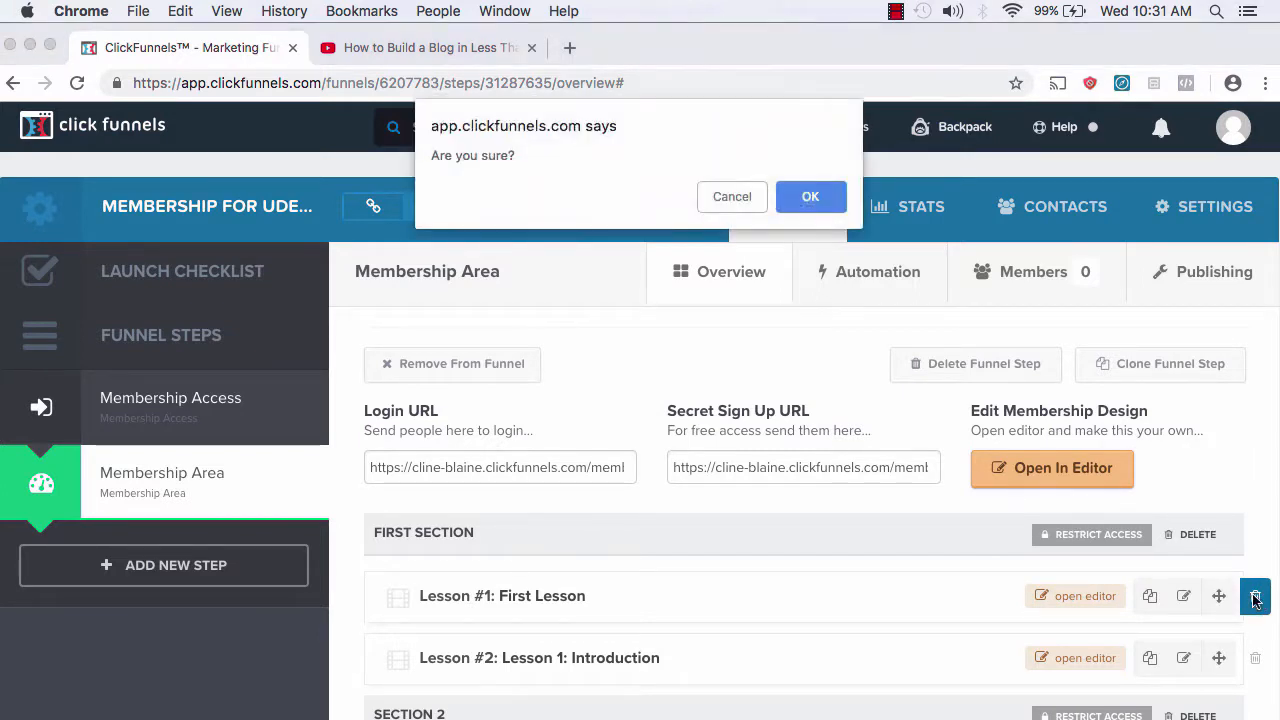
click(829, 199)
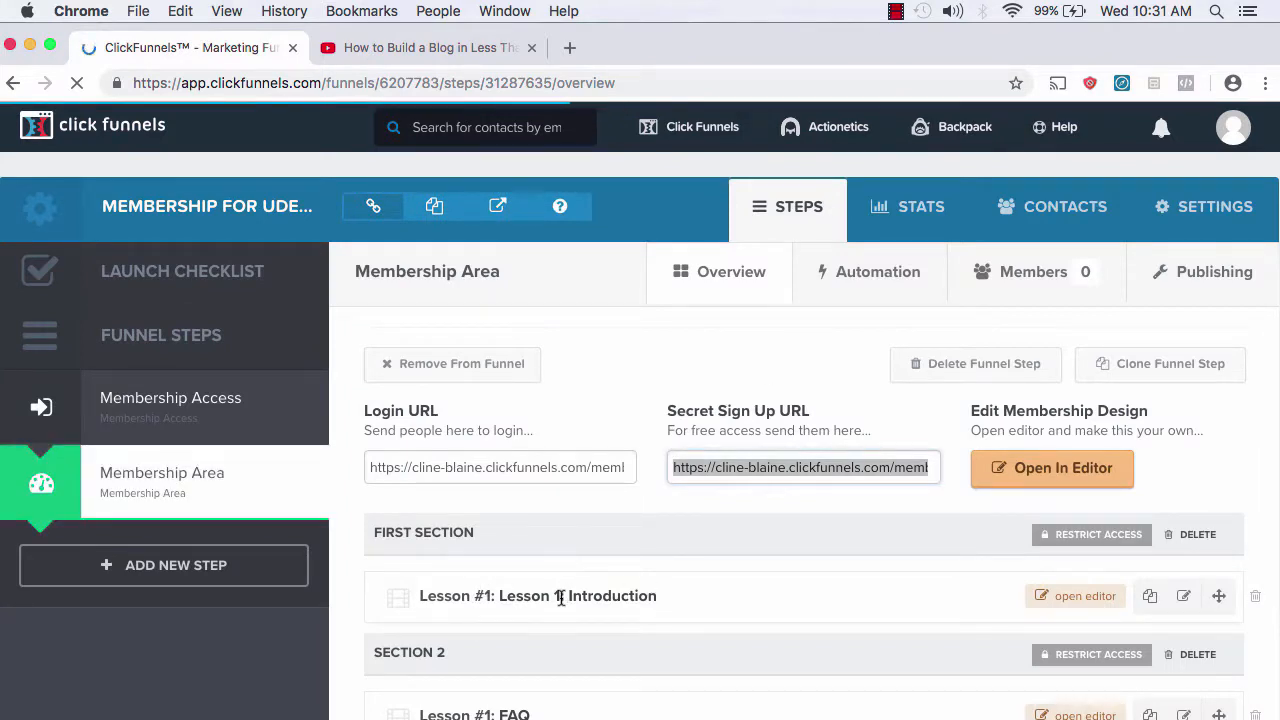
click(1068, 597)
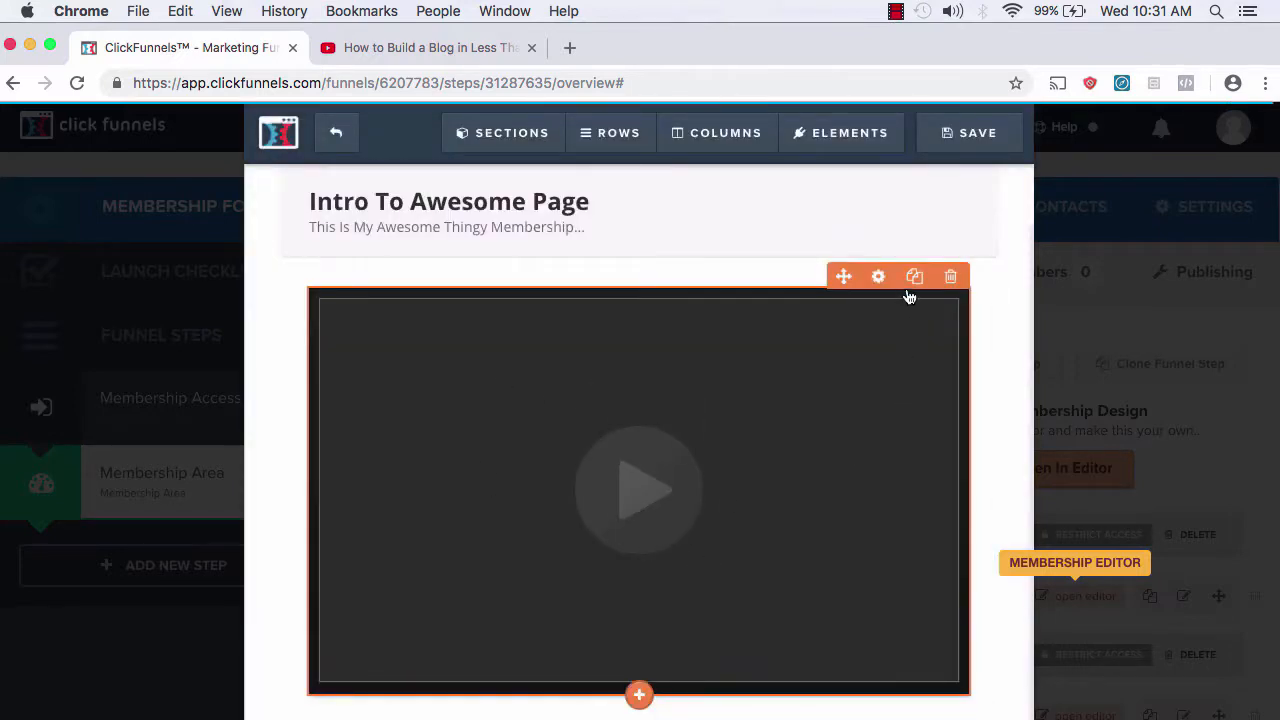
Step: Set the lesson's video element source type to YouTube
click(884, 278)
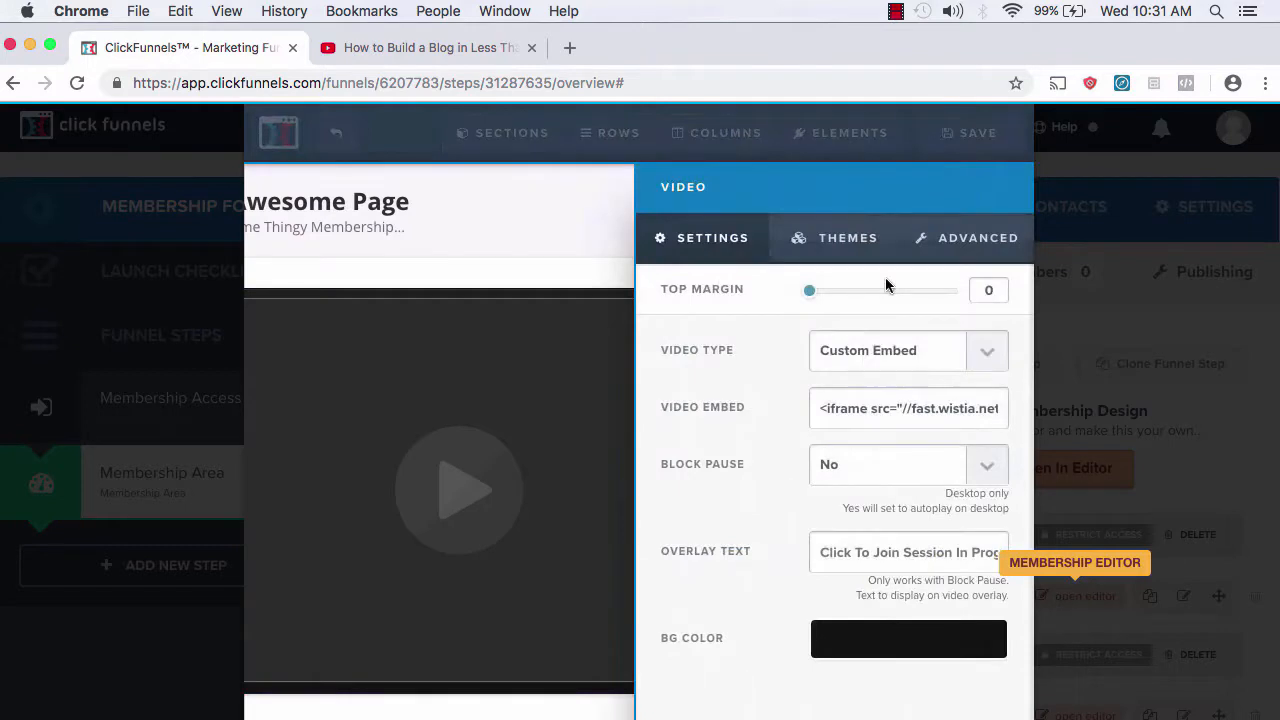
scroll(870, 501, down, 1)
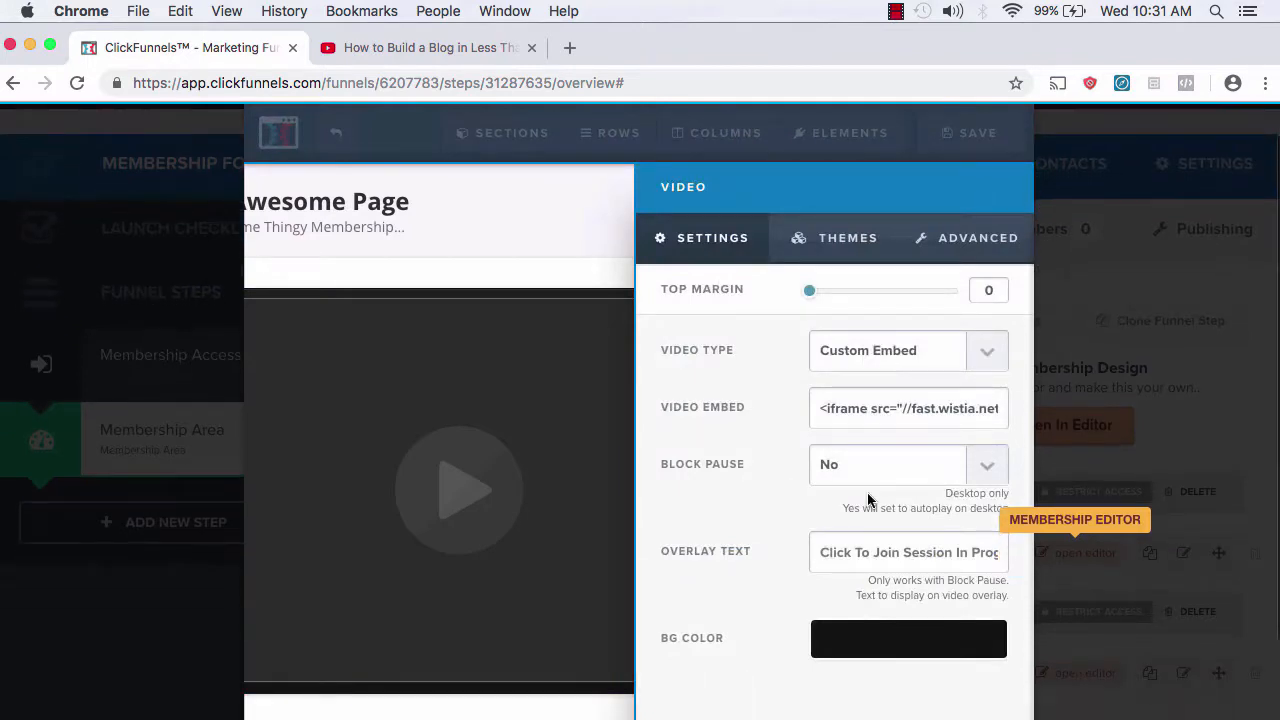
scroll(885, 416, down, 1)
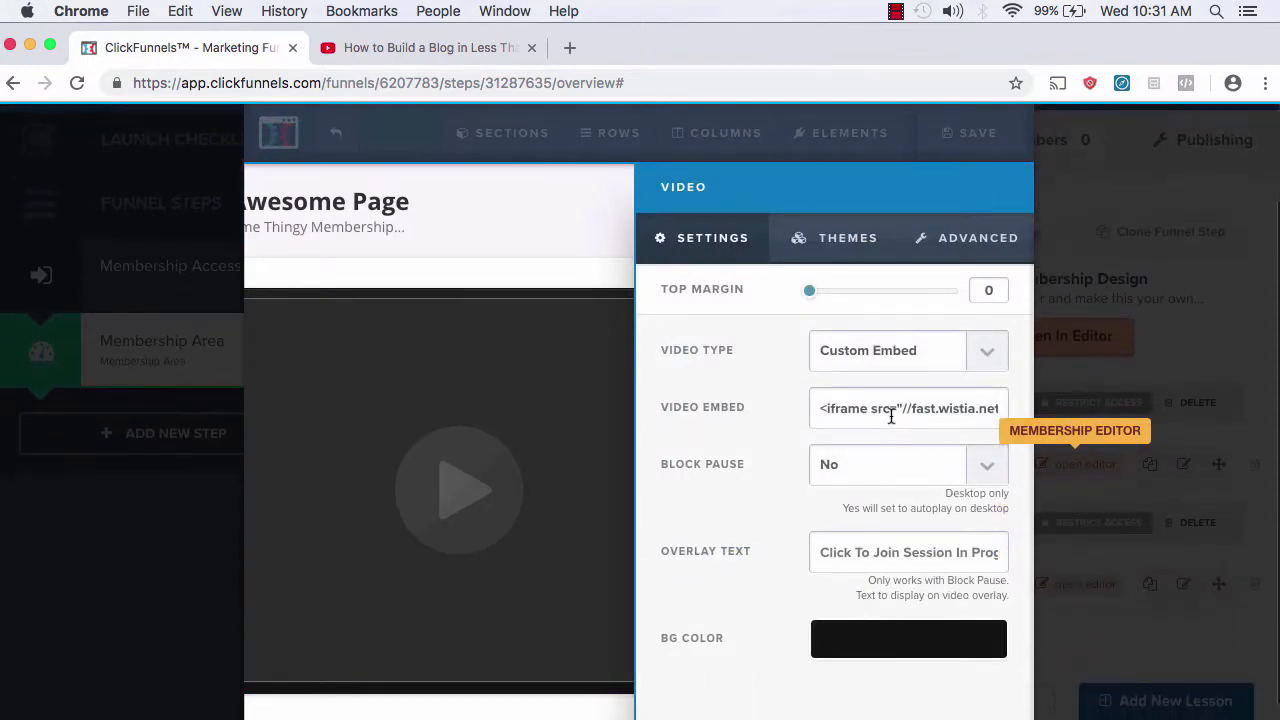
click(884, 362)
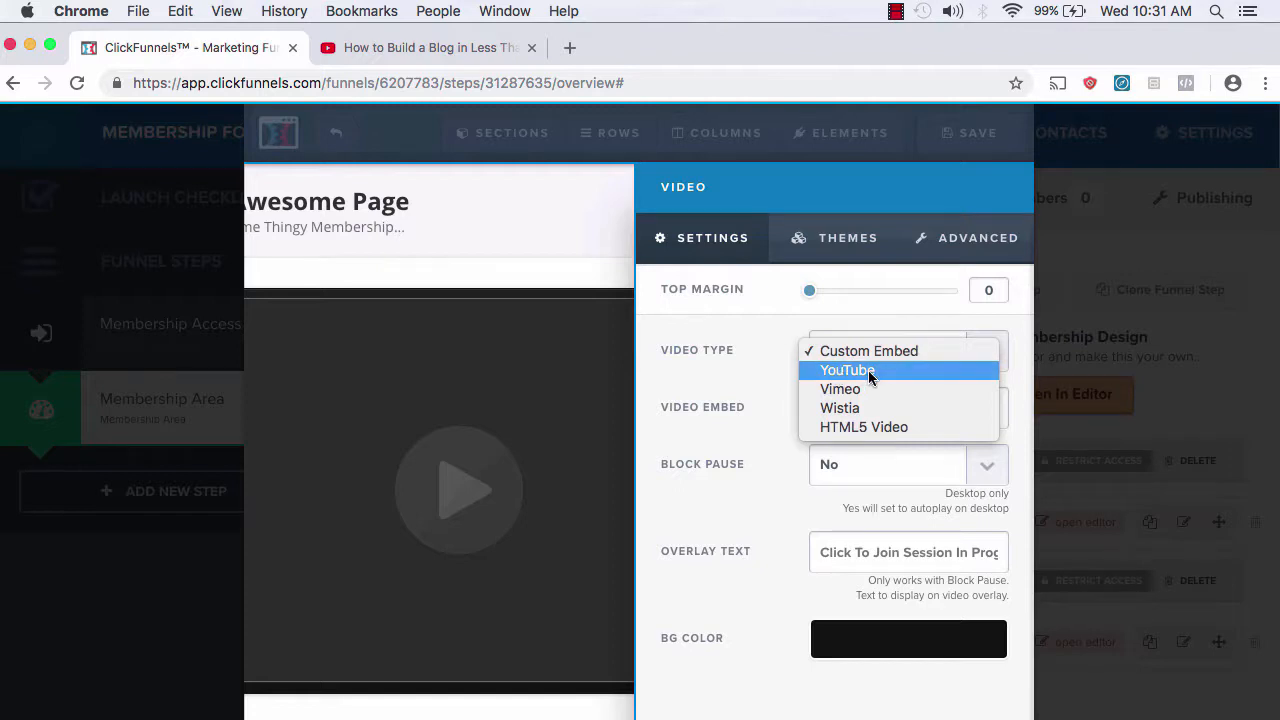
click(868, 370)
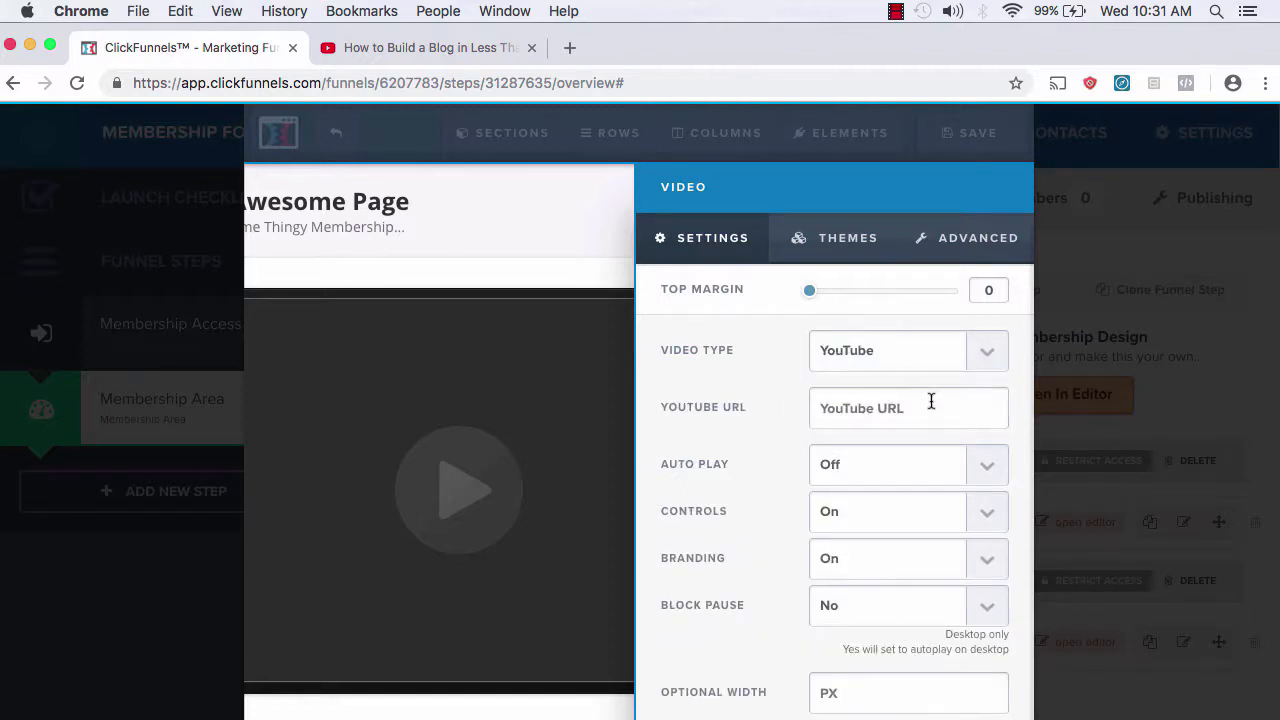
scroll(931, 401, down, 3)
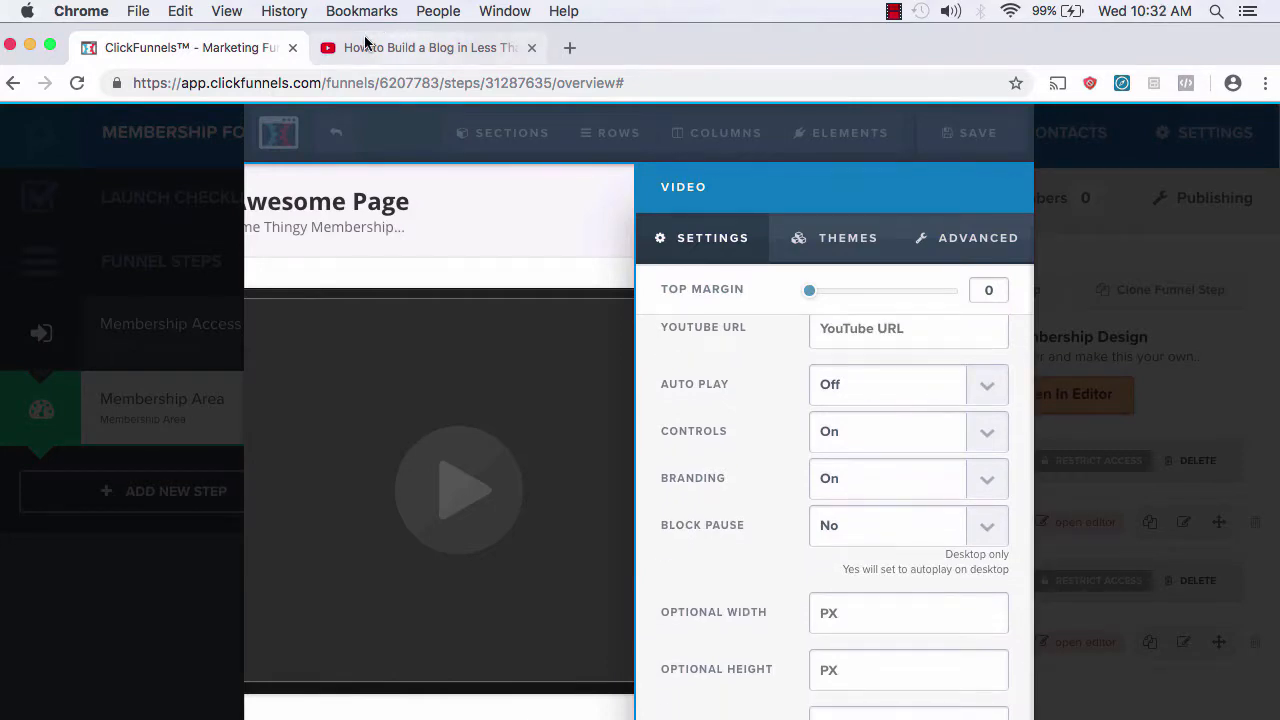
Step: Paste the 'How to Build a Blog in Less Than 7 Minutes' YouTube link as the video URL, then save and exit
click(366, 44)
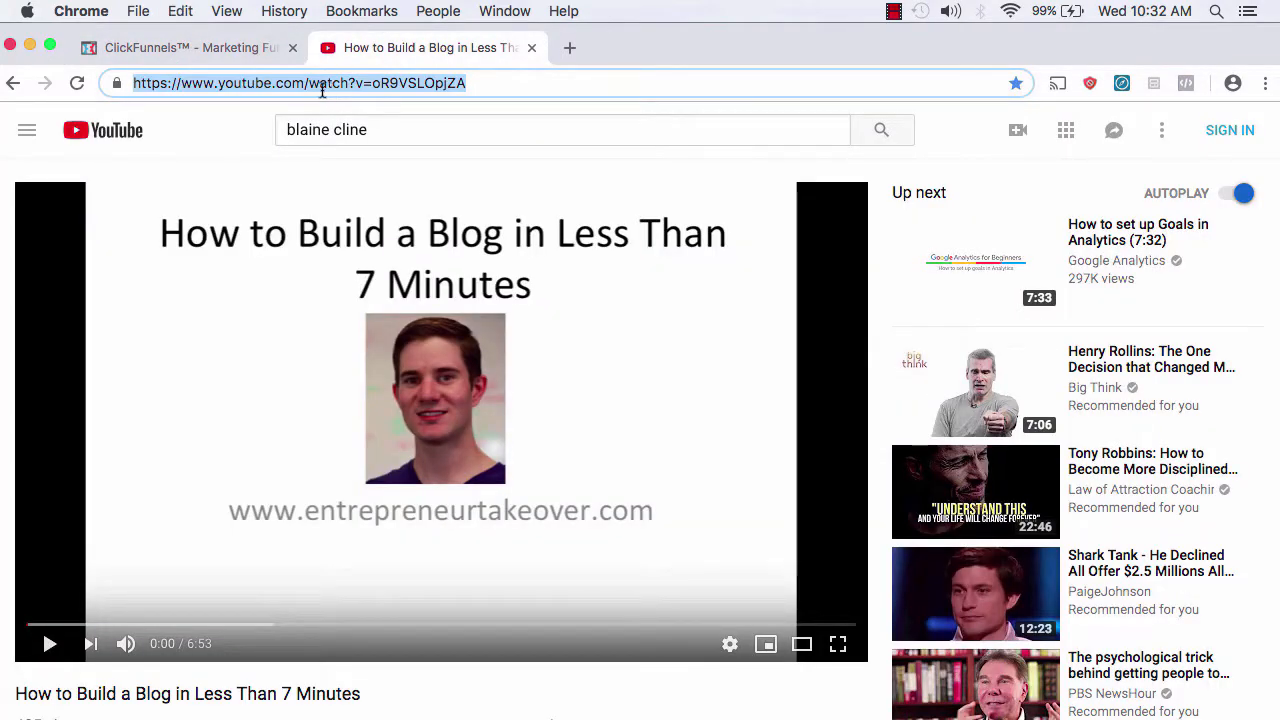
click(229, 48)
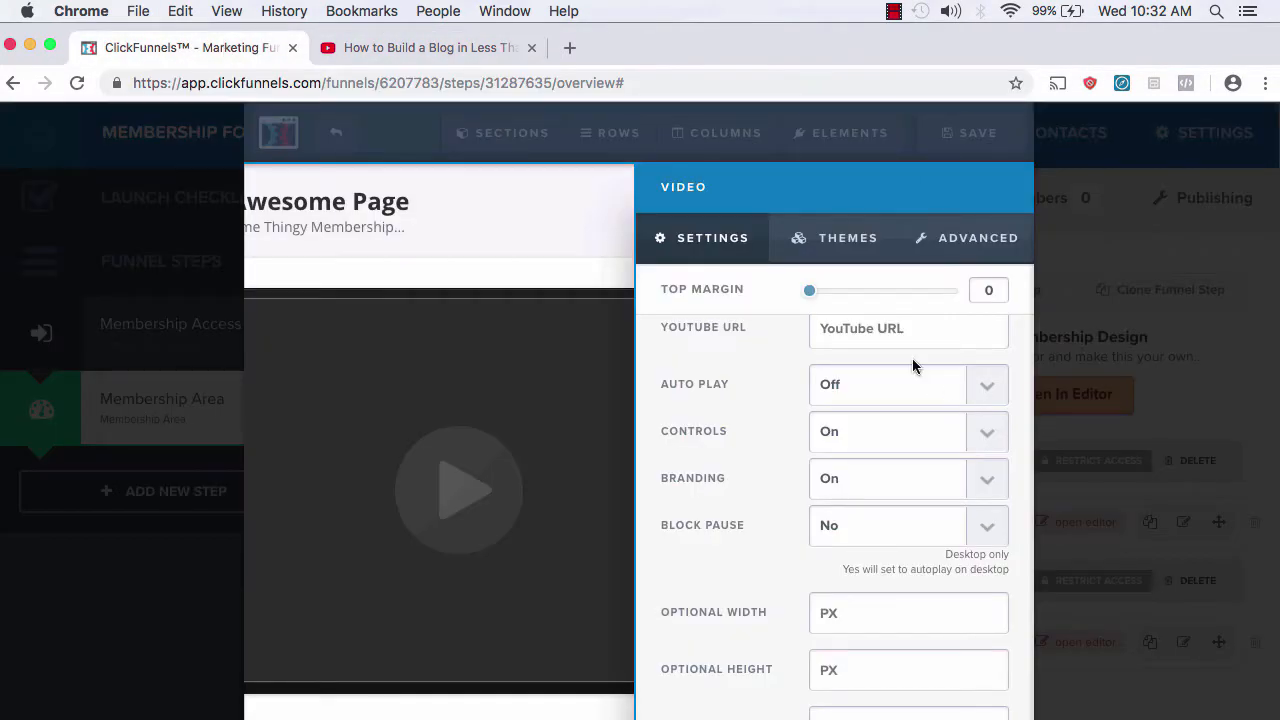
scroll(912, 358, down, 1)
scroll(912, 358, up, 2)
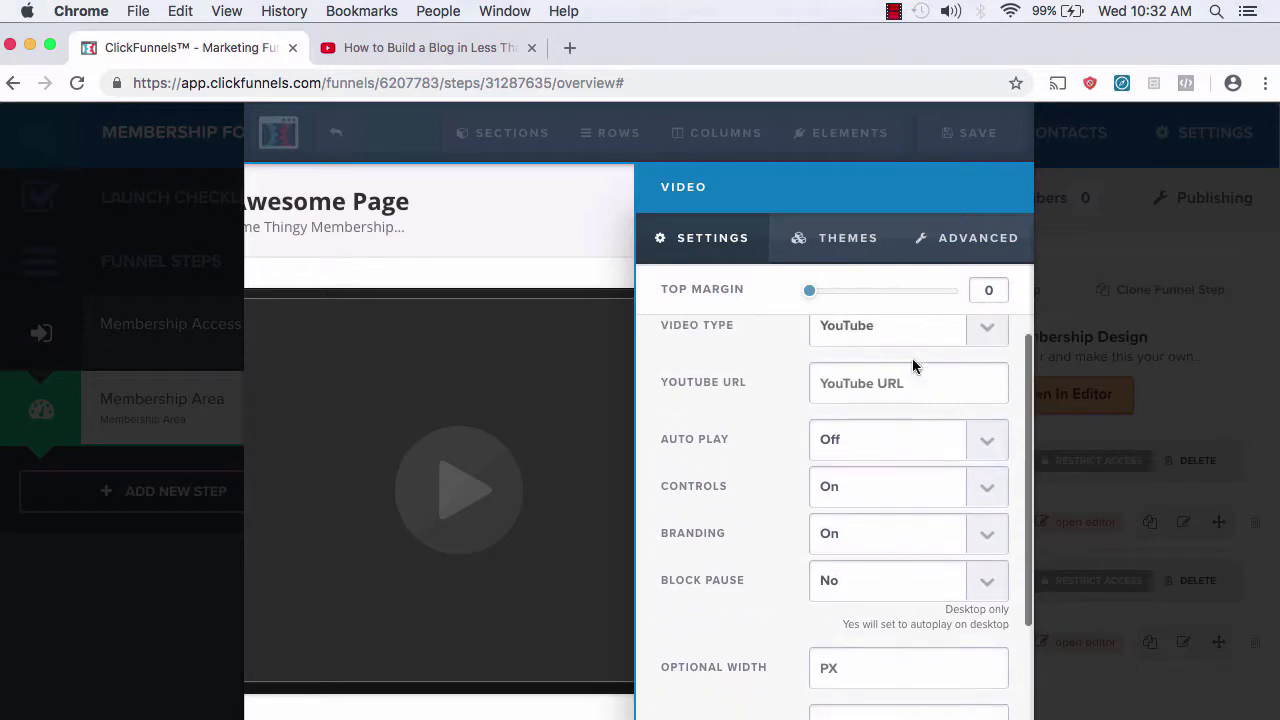
click(864, 383)
text(https://www.youtube.com/watch?v=oR9VSLOpjZA)
scroll(903, 449, down, 4)
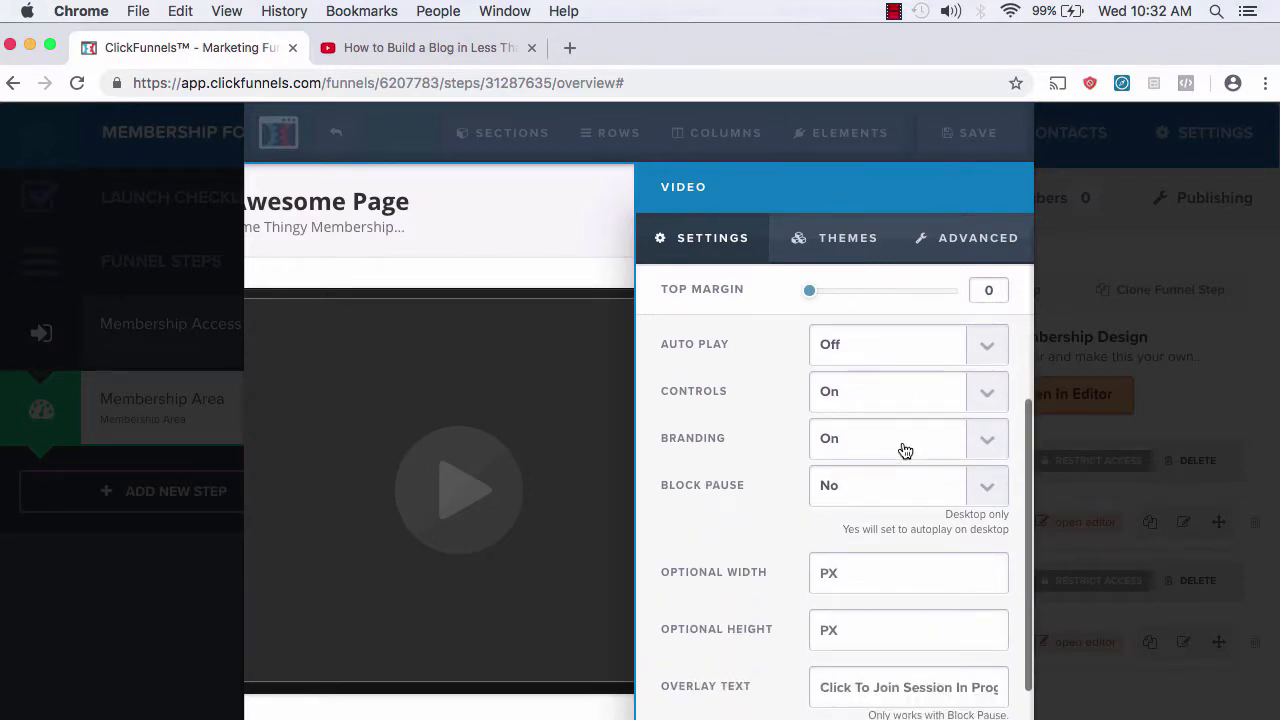
scroll(820, 365, up, 5)
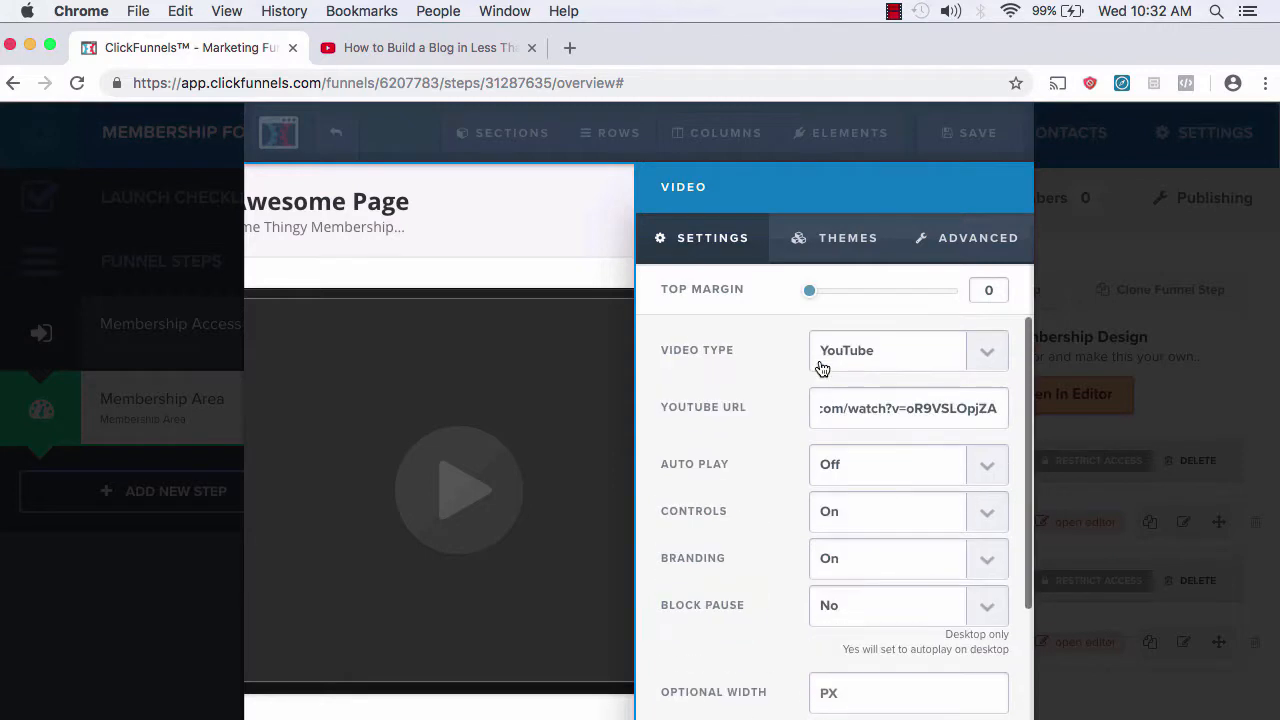
click(609, 243)
click(982, 142)
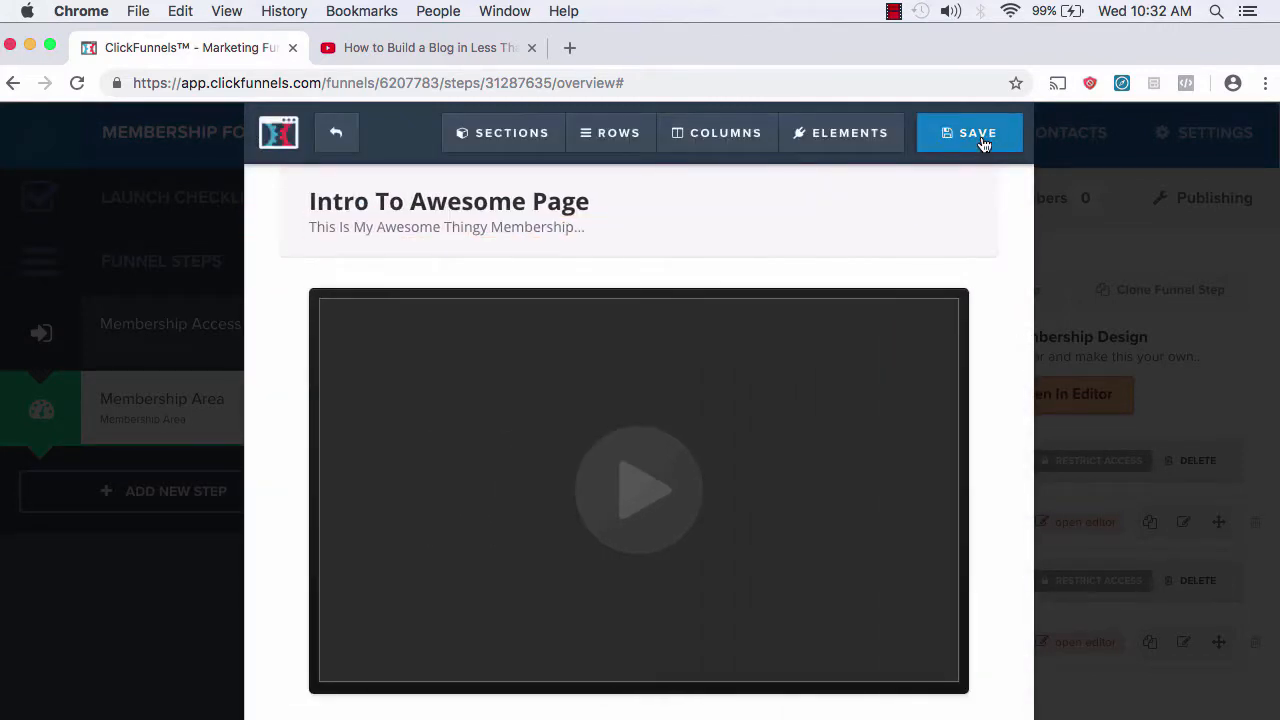
click(337, 137)
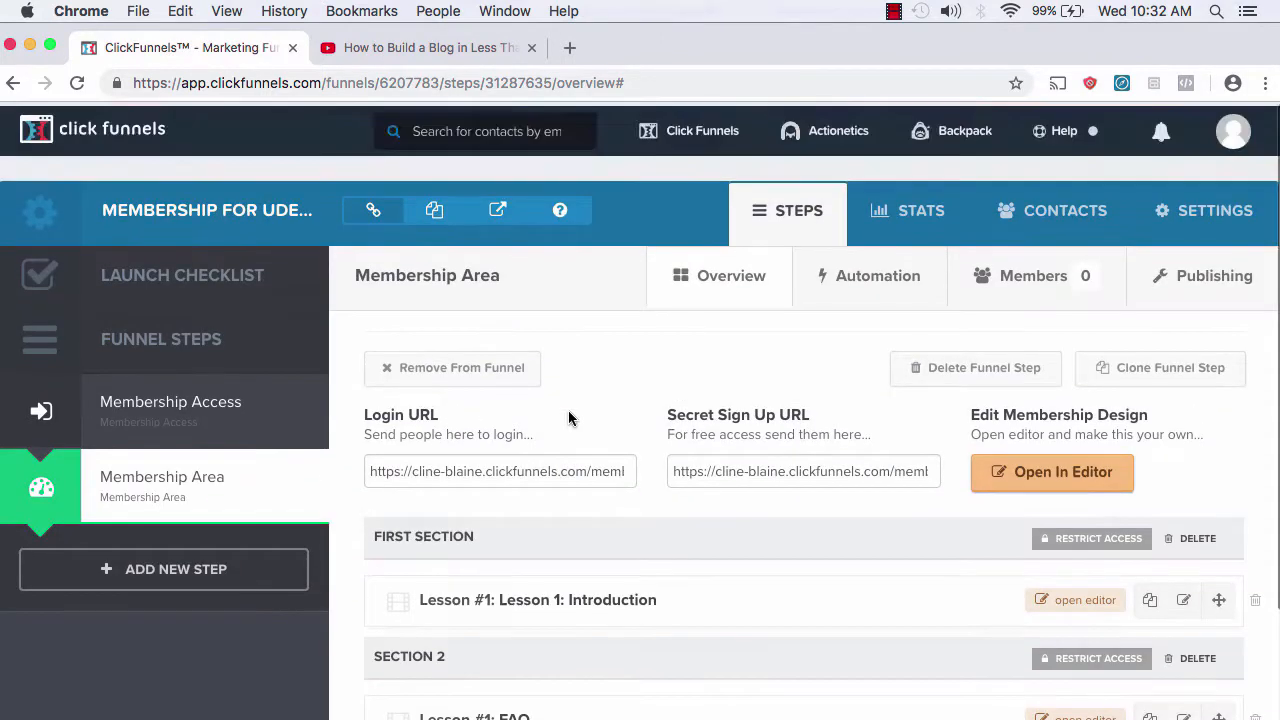
Step: Copy the membership login URL and load it in a new browser tab
triple_click(492, 467)
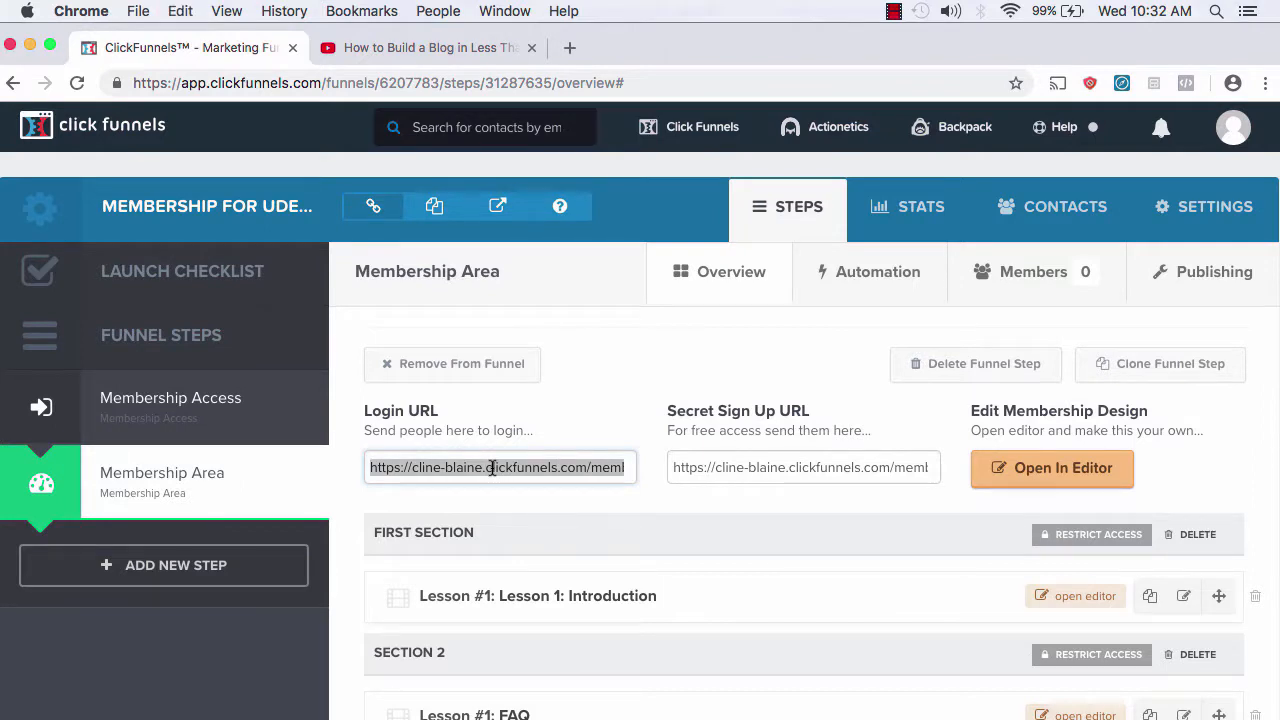
key(ctrl+c)
key(ctrl+t)
key(ctrl+v)
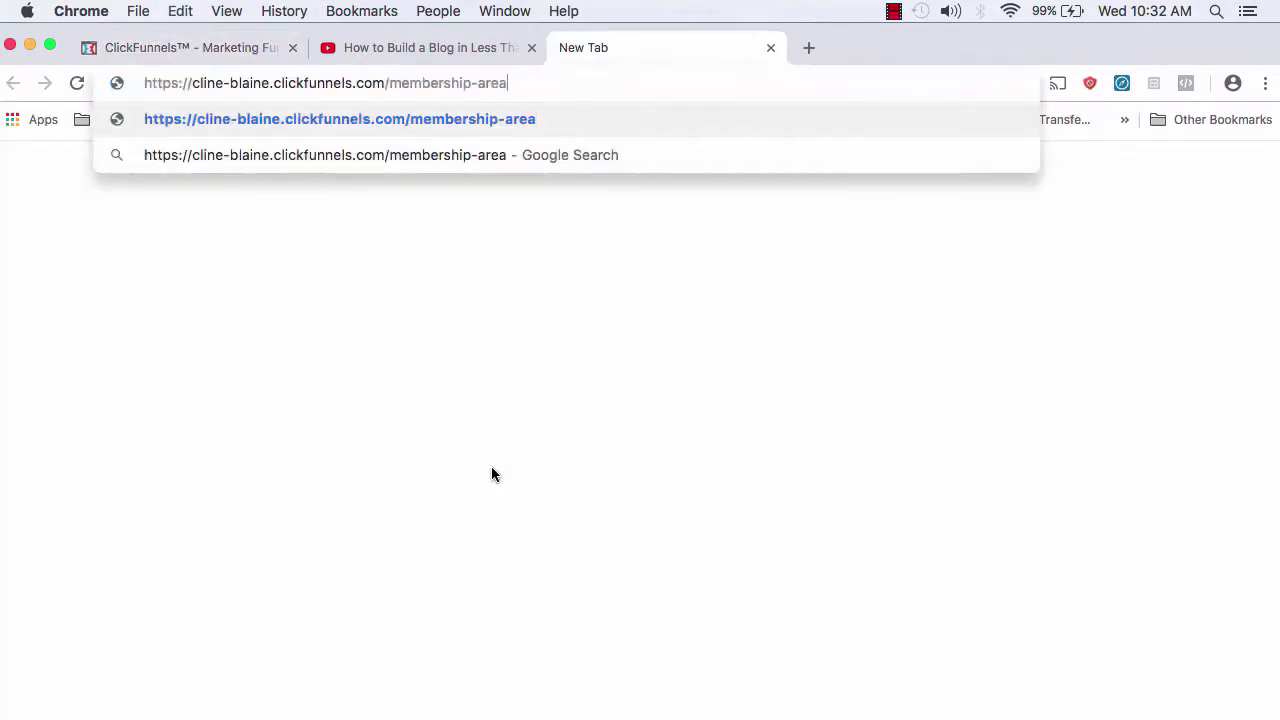
key(Return)
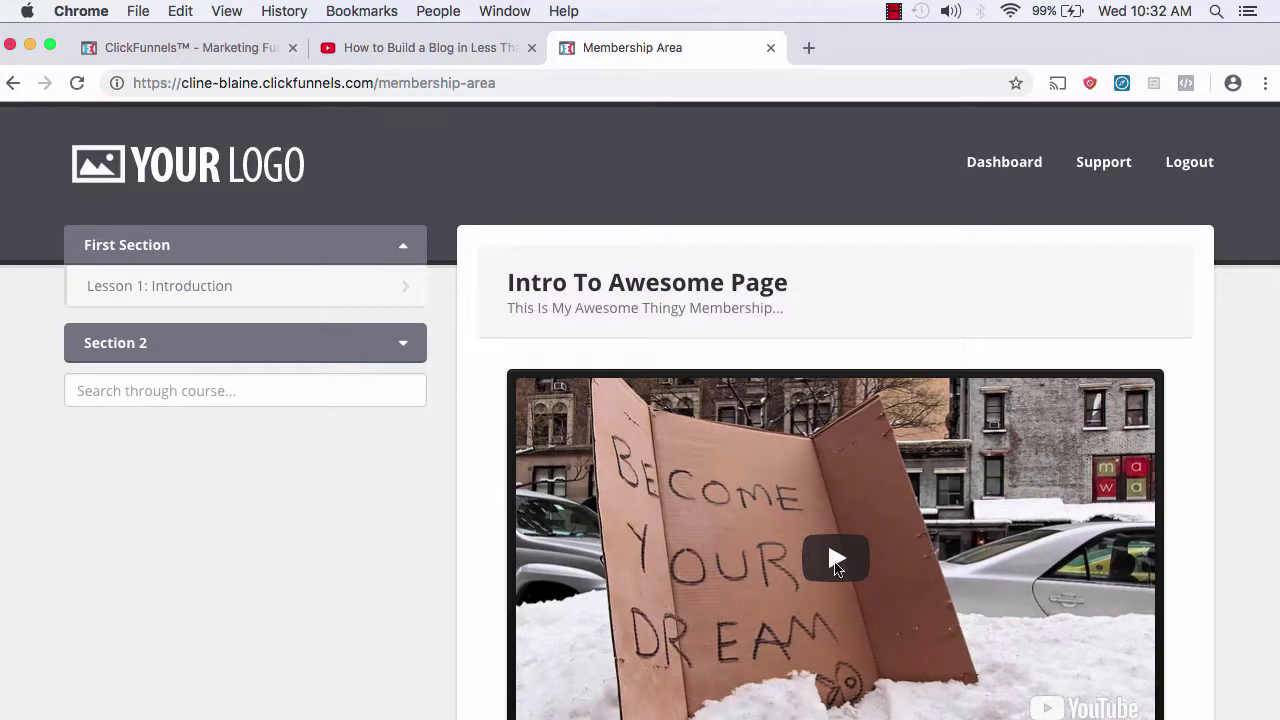
Step: Play and pause the embedded YouTube video to check it, then return to the funnel overview tab
scroll(316, 397, down, 4)
click(836, 366)
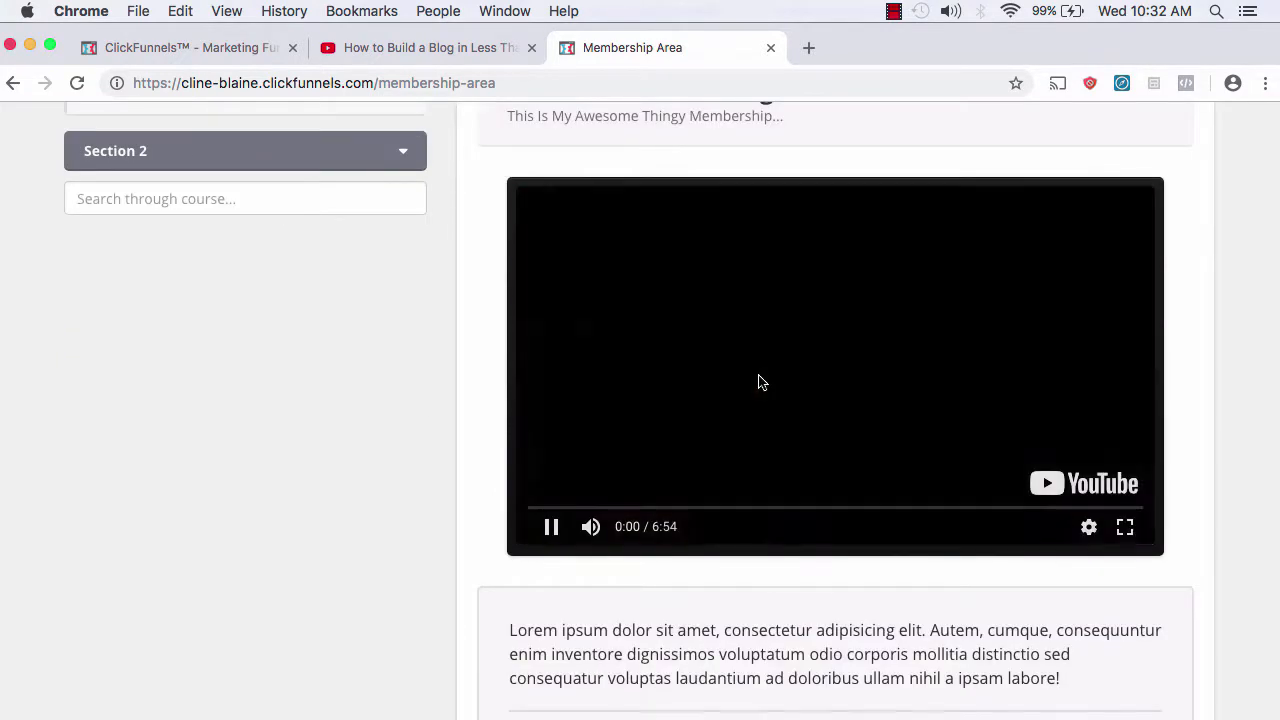
click(551, 527)
scroll(777, 423, up, 4)
scroll(777, 423, down, 4)
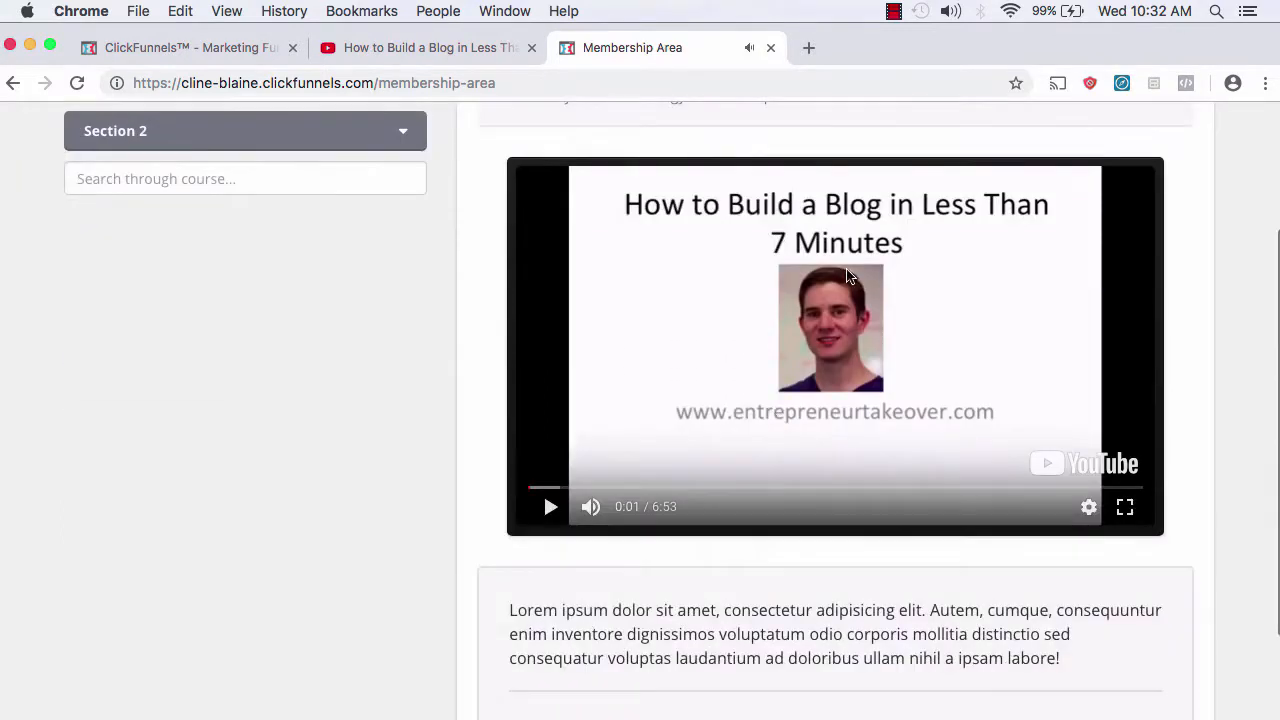
scroll(760, 550, down, 1)
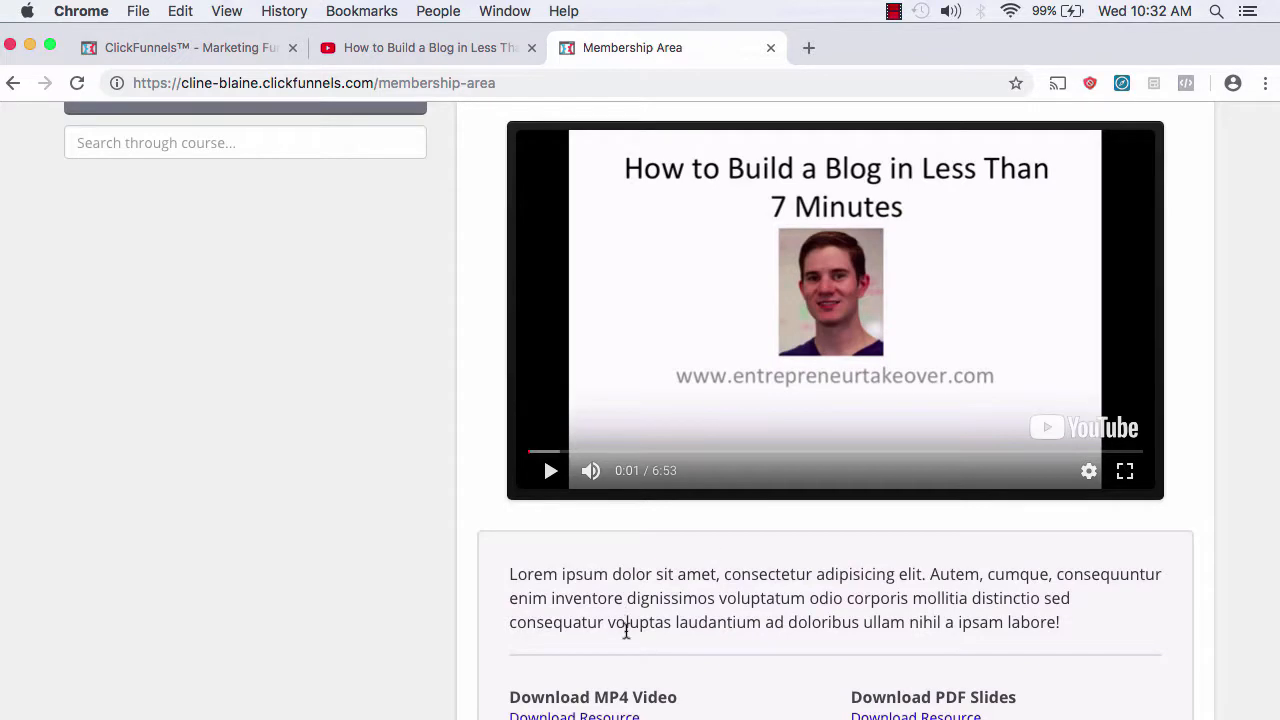
scroll(626, 628, up, 5)
click(239, 58)
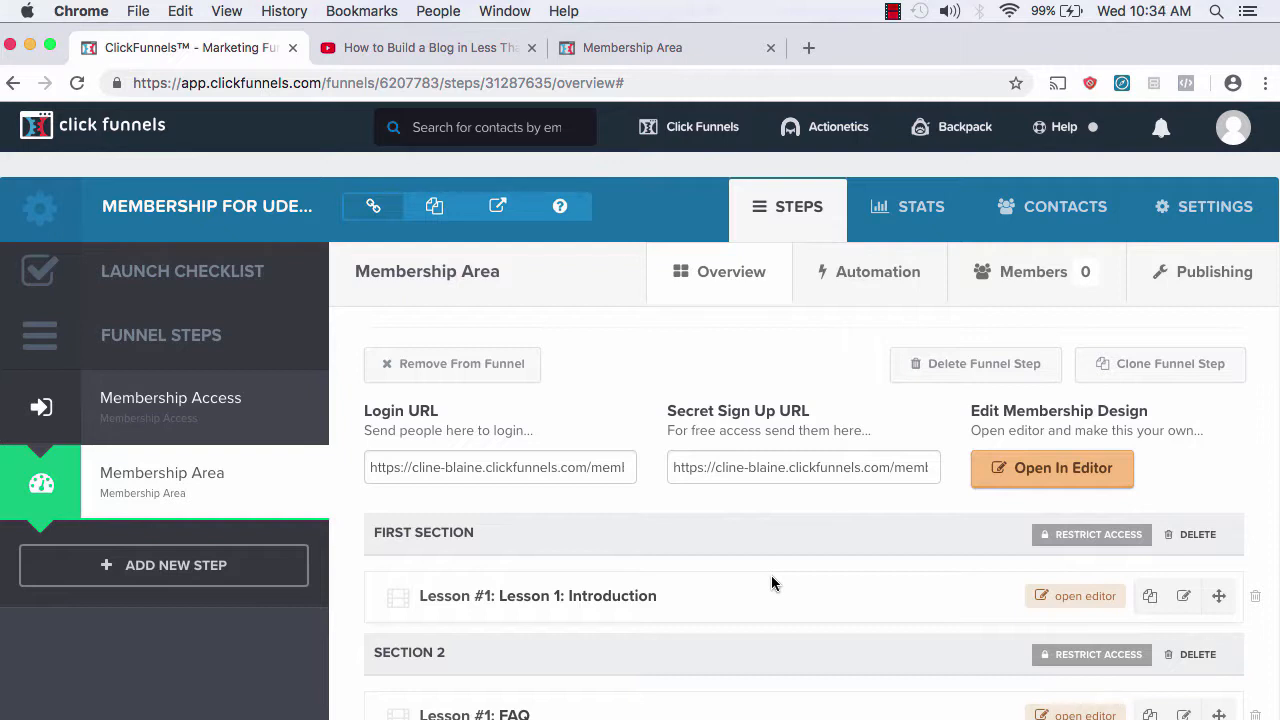
Step: Rename the first lesson section to 'Udemy Course'
click(414, 536)
triple_click(383, 318)
text(Udemy Course)
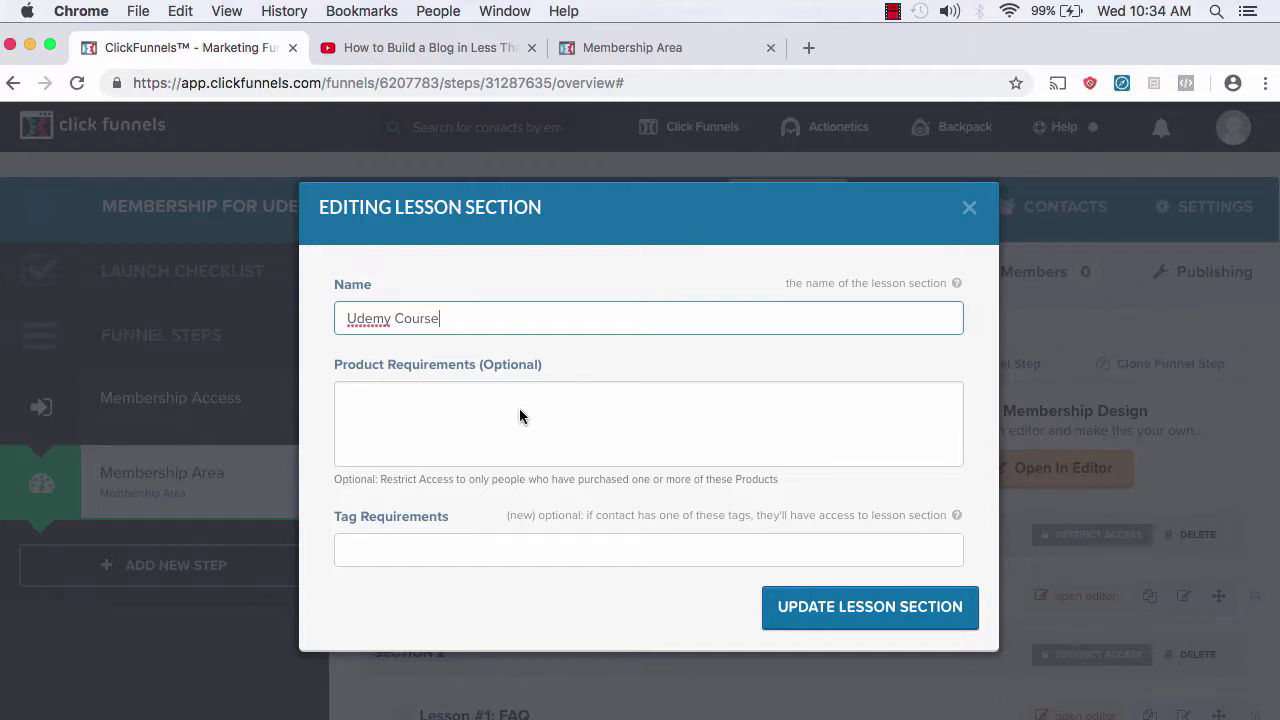
click(862, 620)
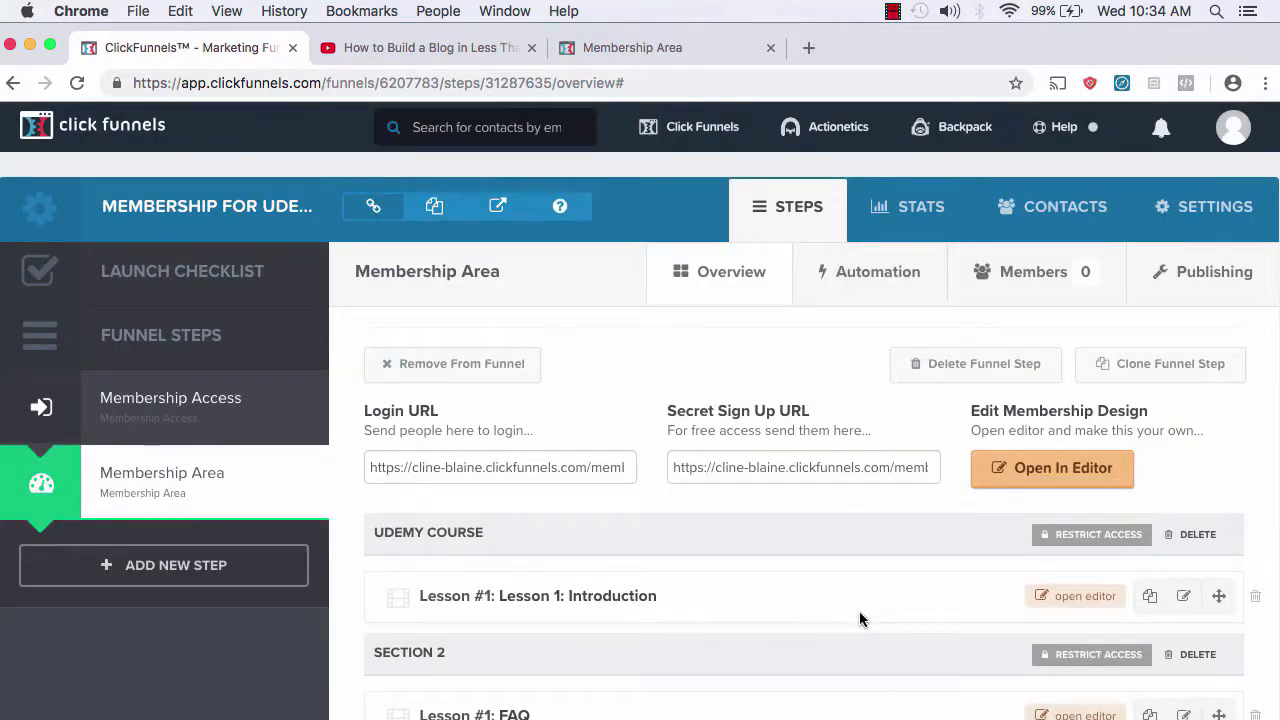
Step: Rename Section 2 to 'Google Adwords Course', correcting the missing 's'
scroll(862, 620, down, 3)
click(406, 489)
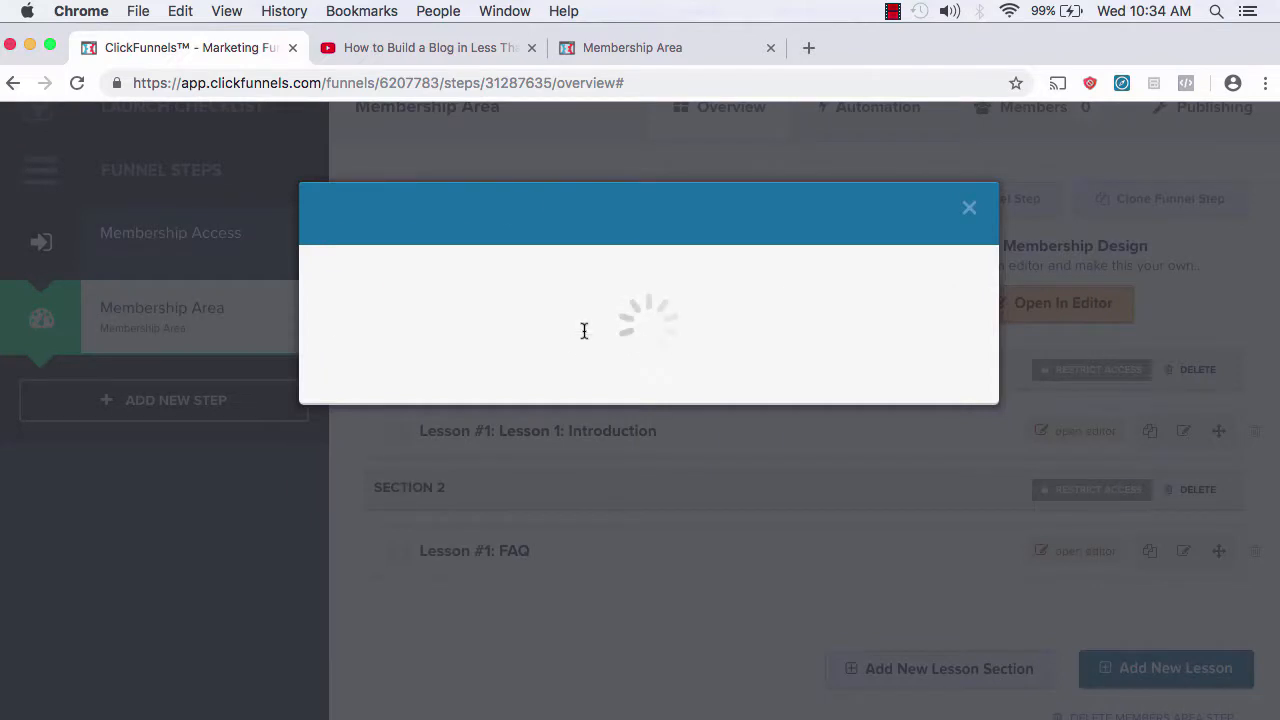
click(460, 317)
key(super+a)
text(Google Adword )
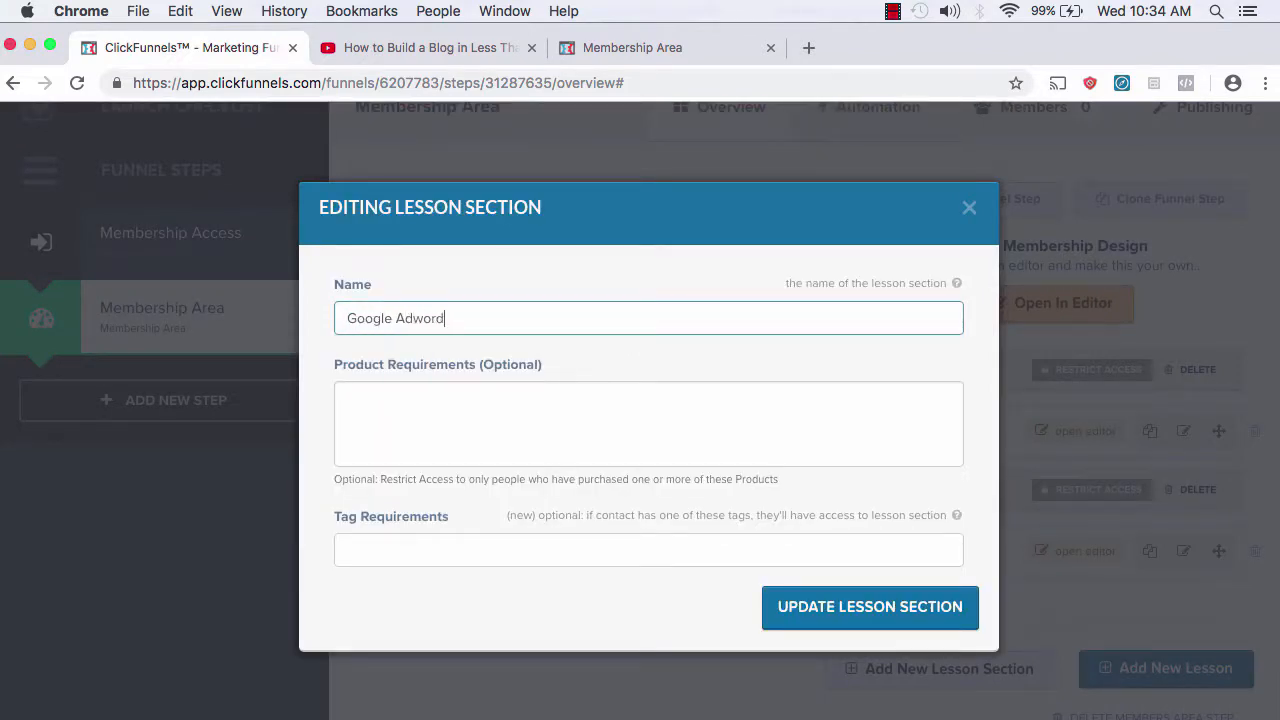
text(Course)
click(444, 318)
text(s)
click(870, 606)
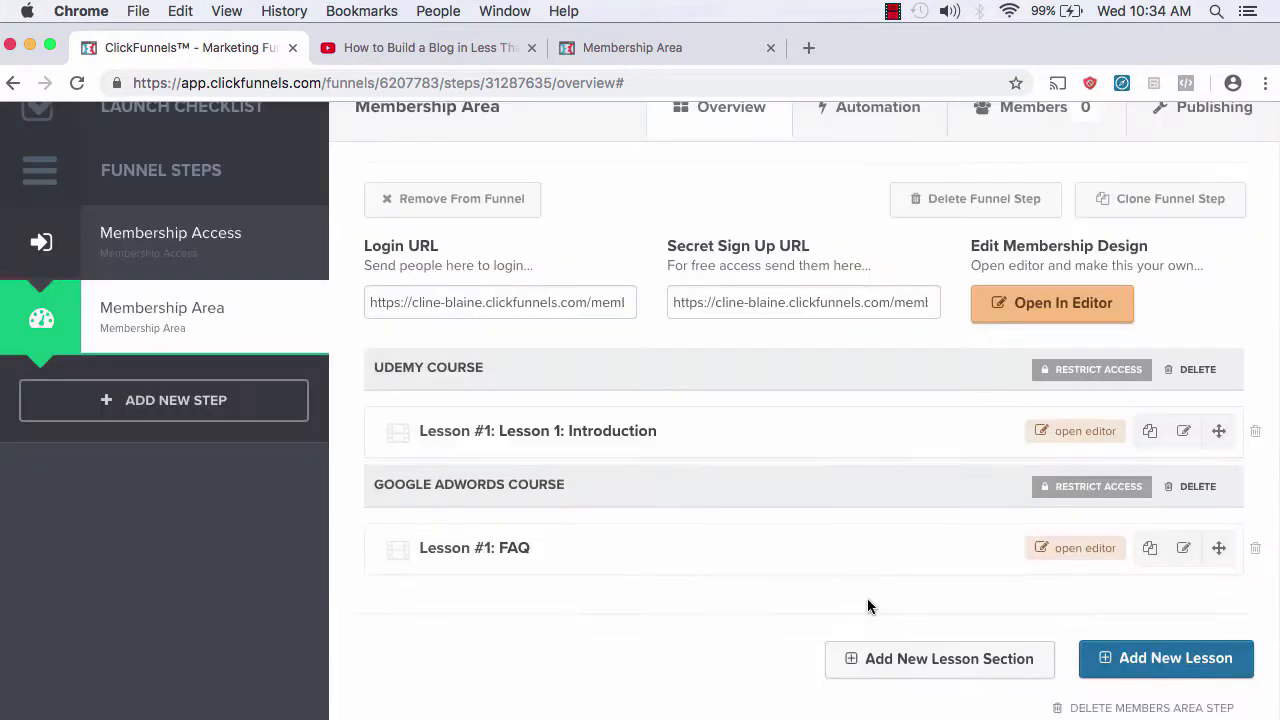
scroll(867, 606, down, 1)
Step: Scroll through the membership area to review the Udemy Course and Google Adwords Course sections
scroll(867, 605, up, 1)
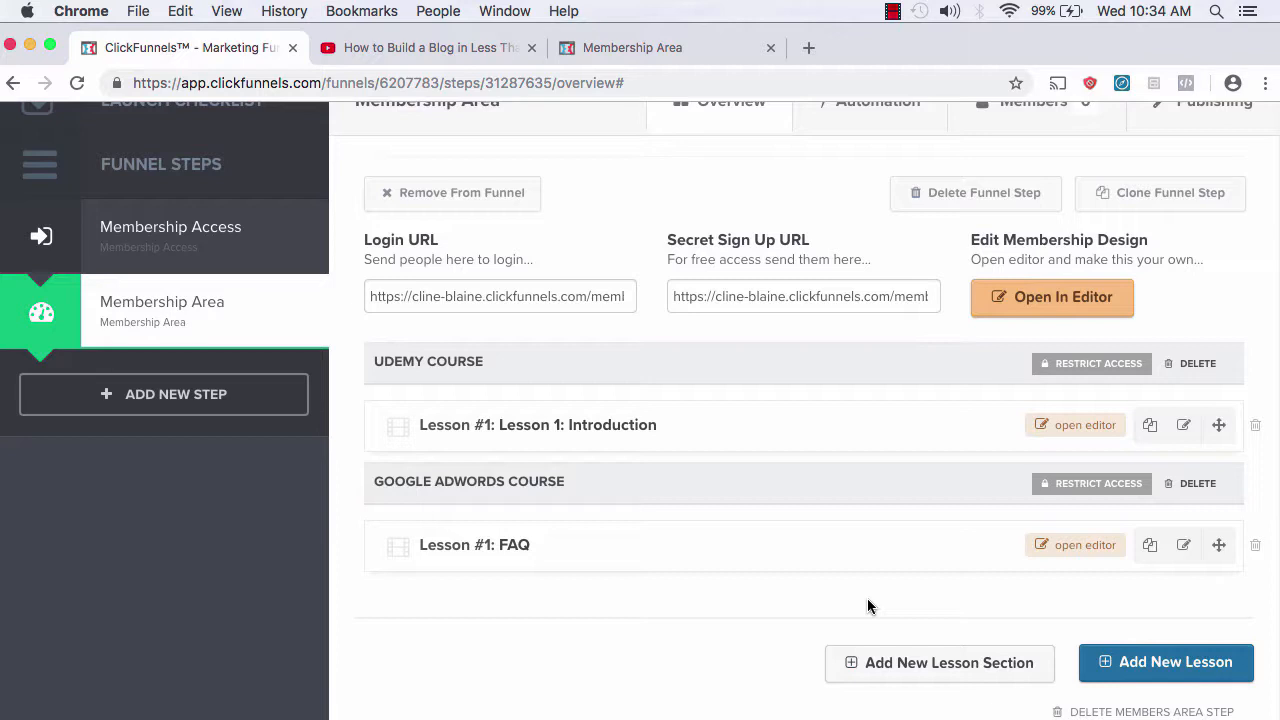
scroll(867, 605, down, 2)
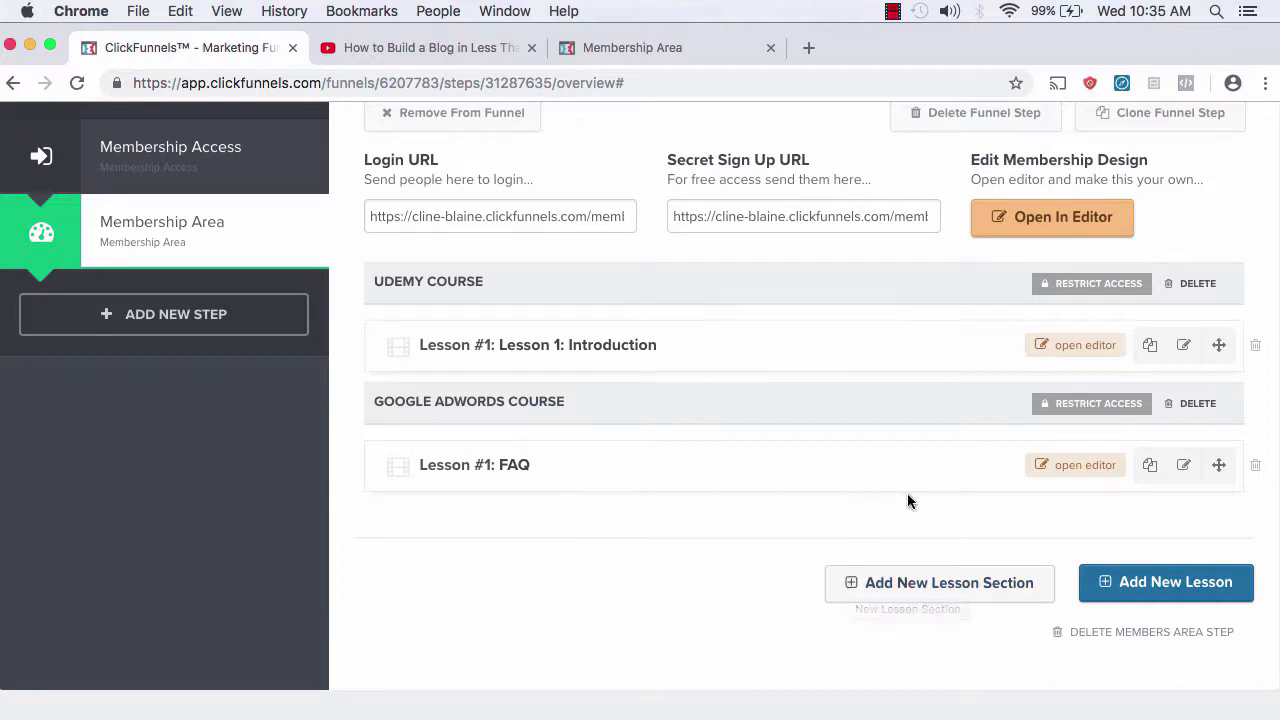
scroll(907, 493, up, 2)
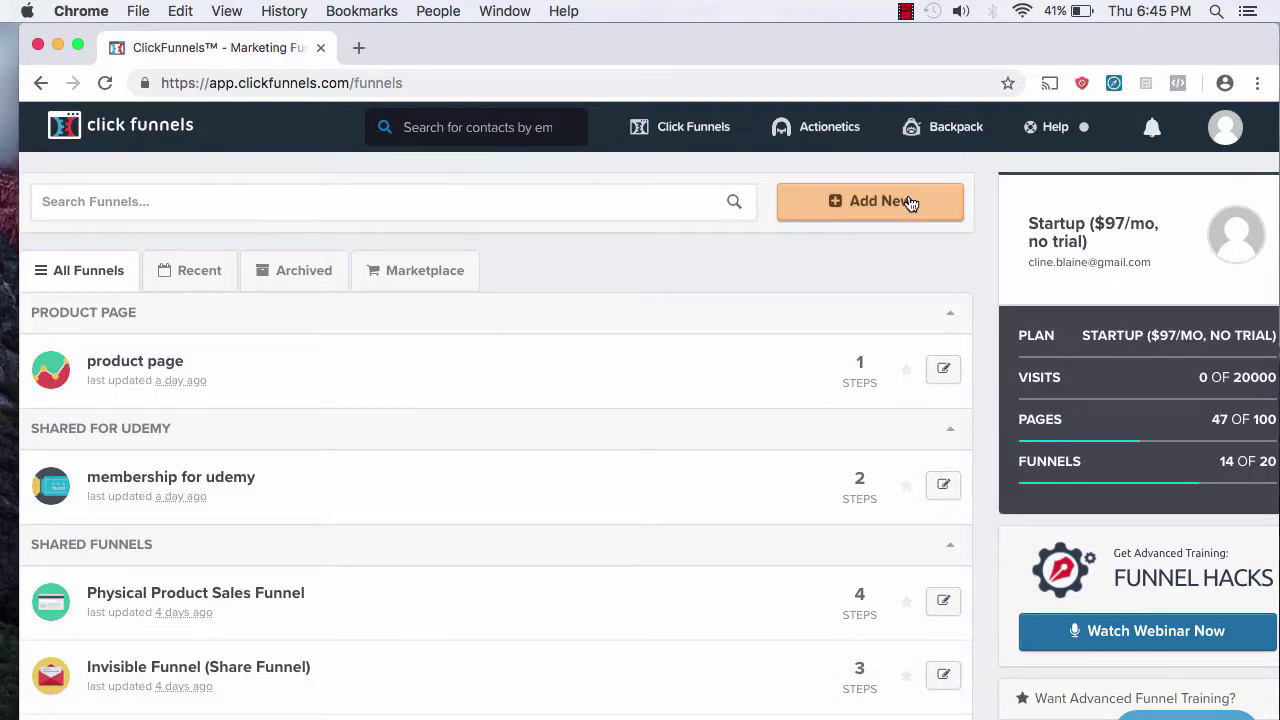
Step: Build a custom funnel named 'product' with the group tag 'product'
click(879, 203)
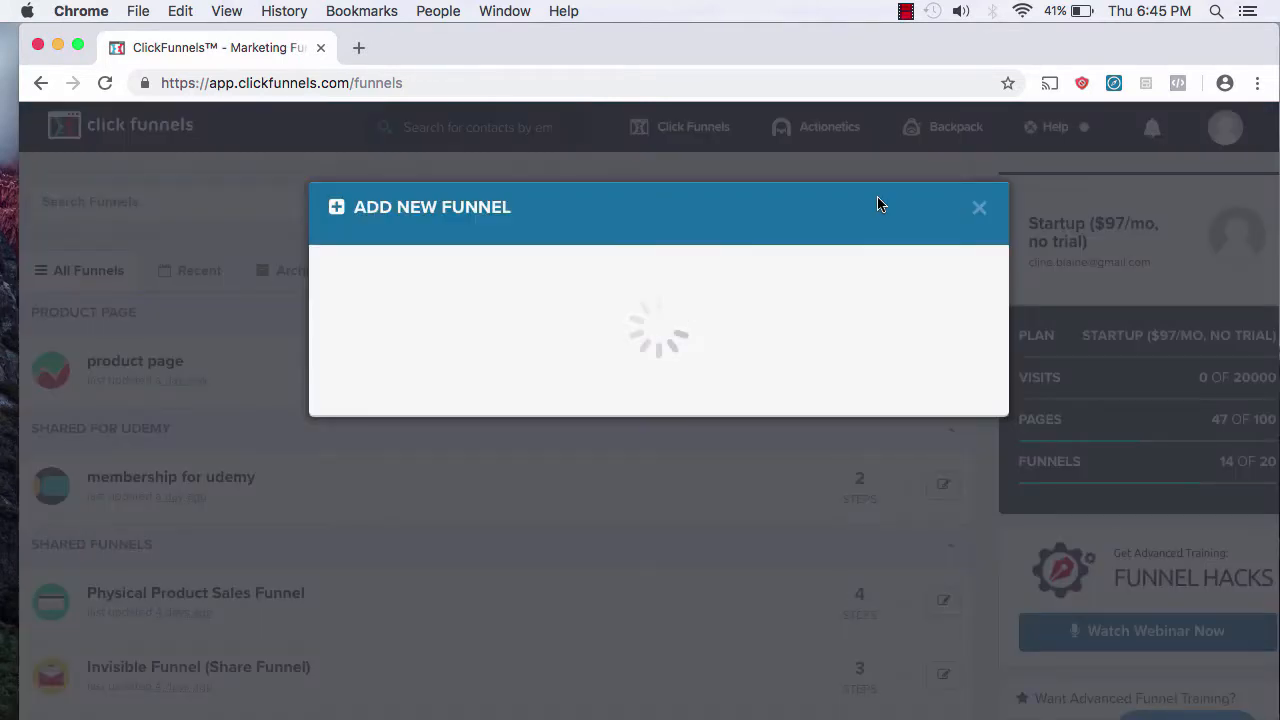
click(916, 689)
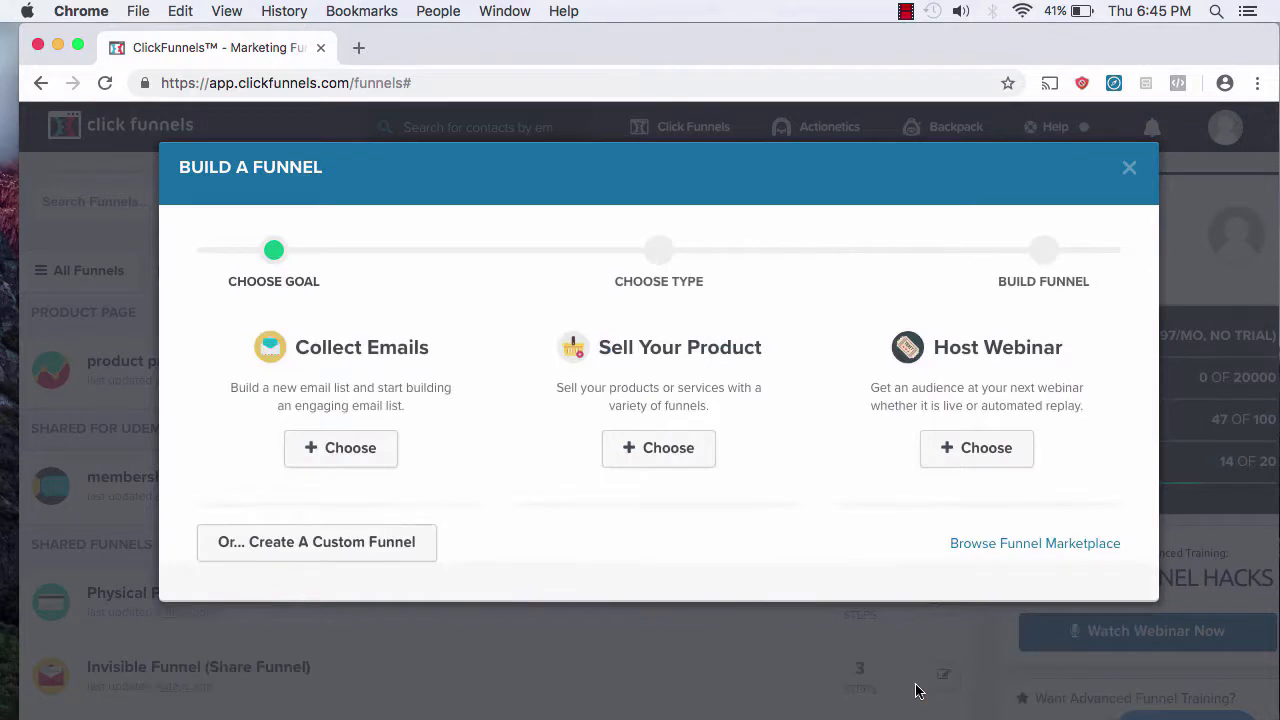
click(346, 549)
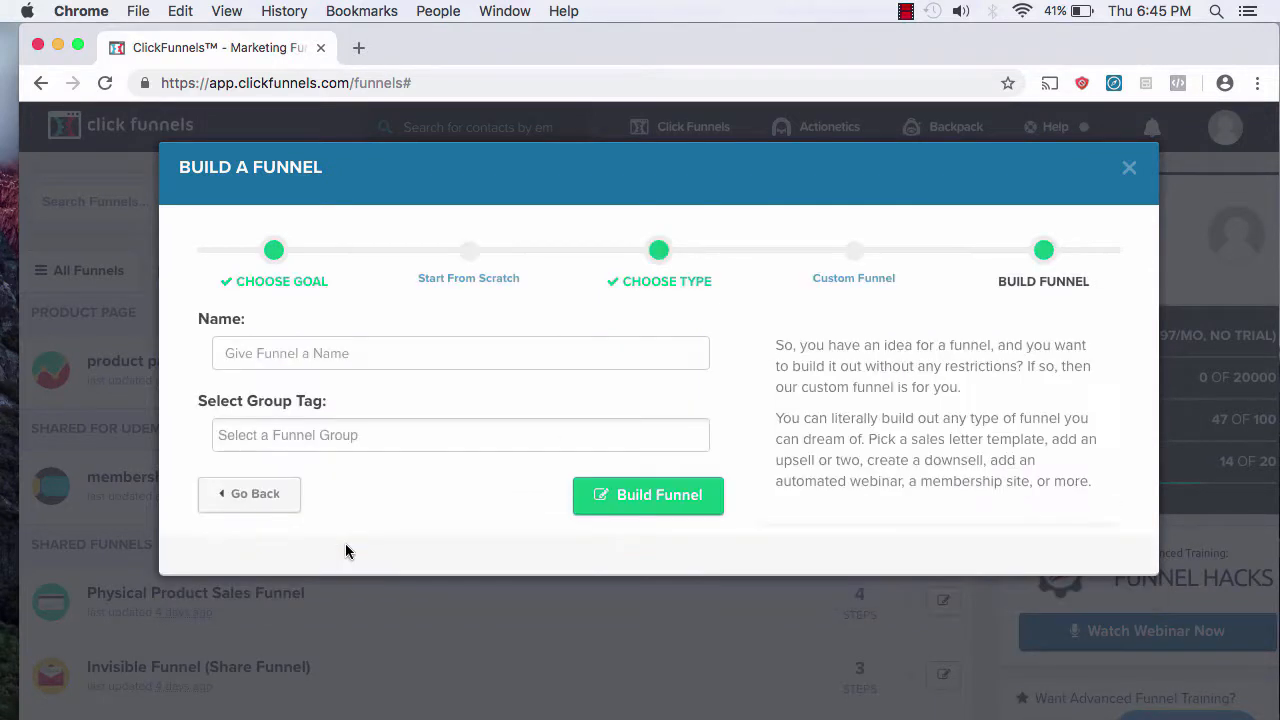
click(381, 355)
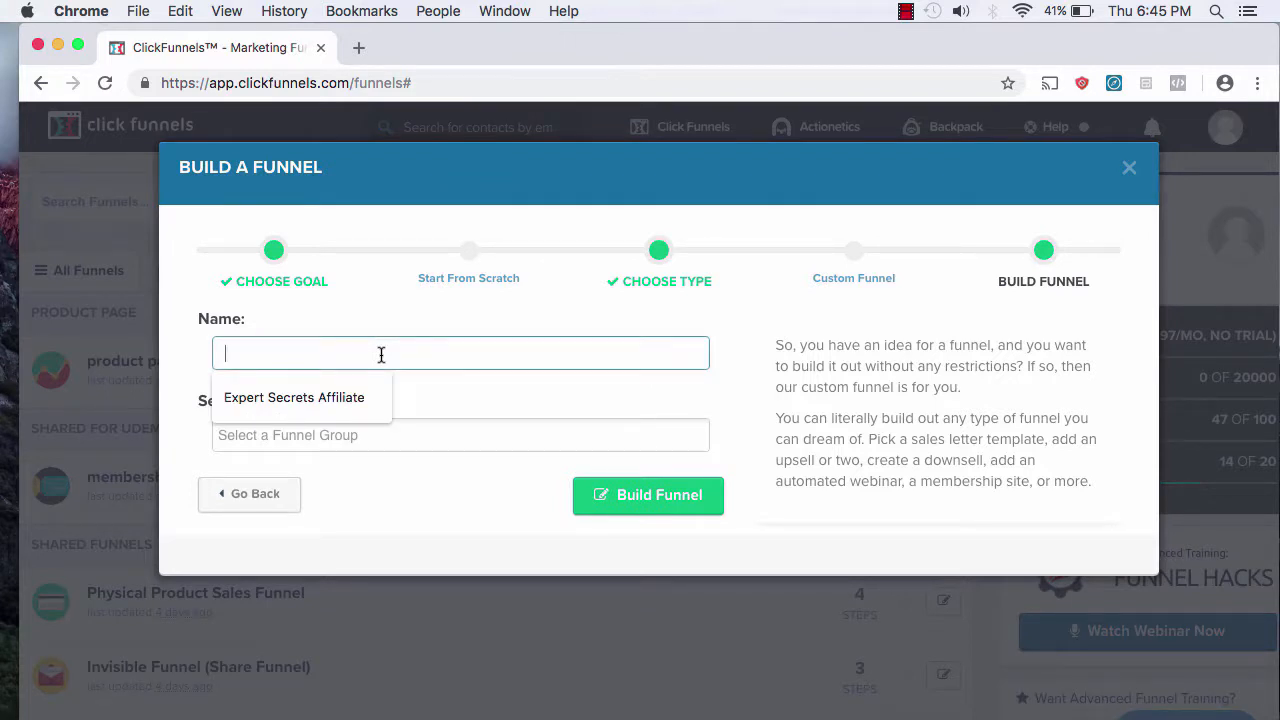
text(product)
key(Tab)
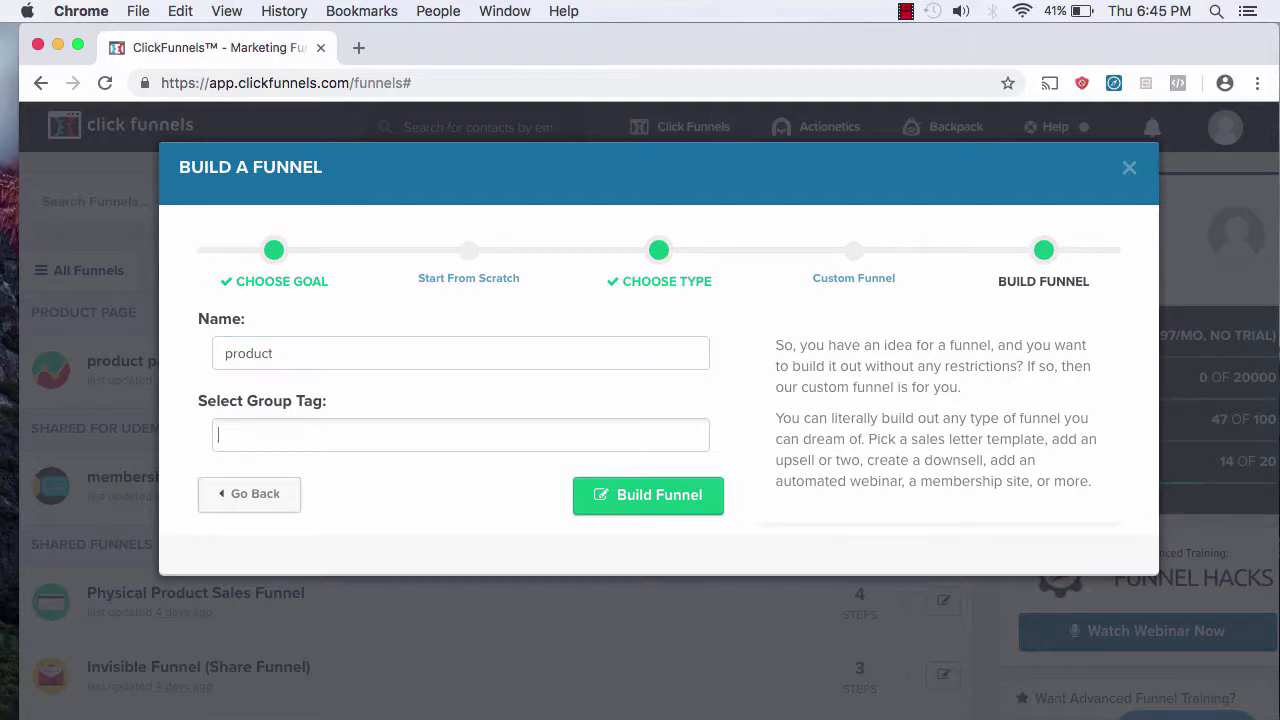
text(produc)
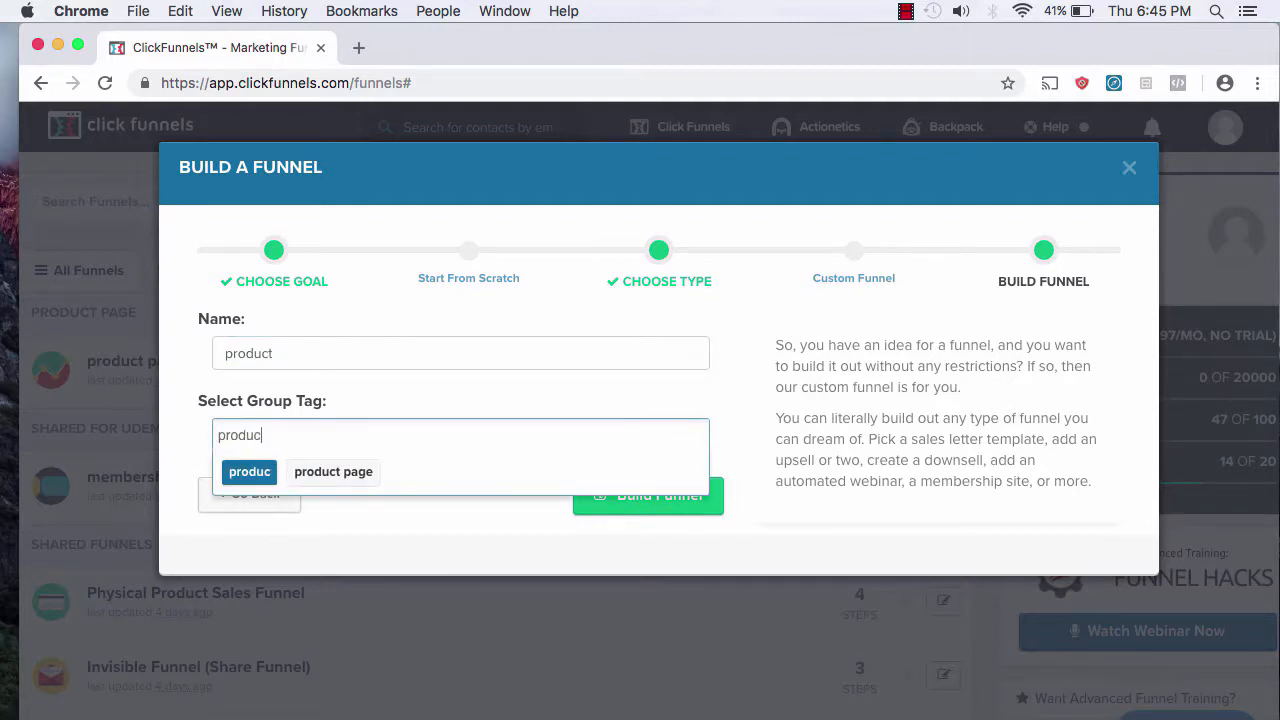
text(t page)
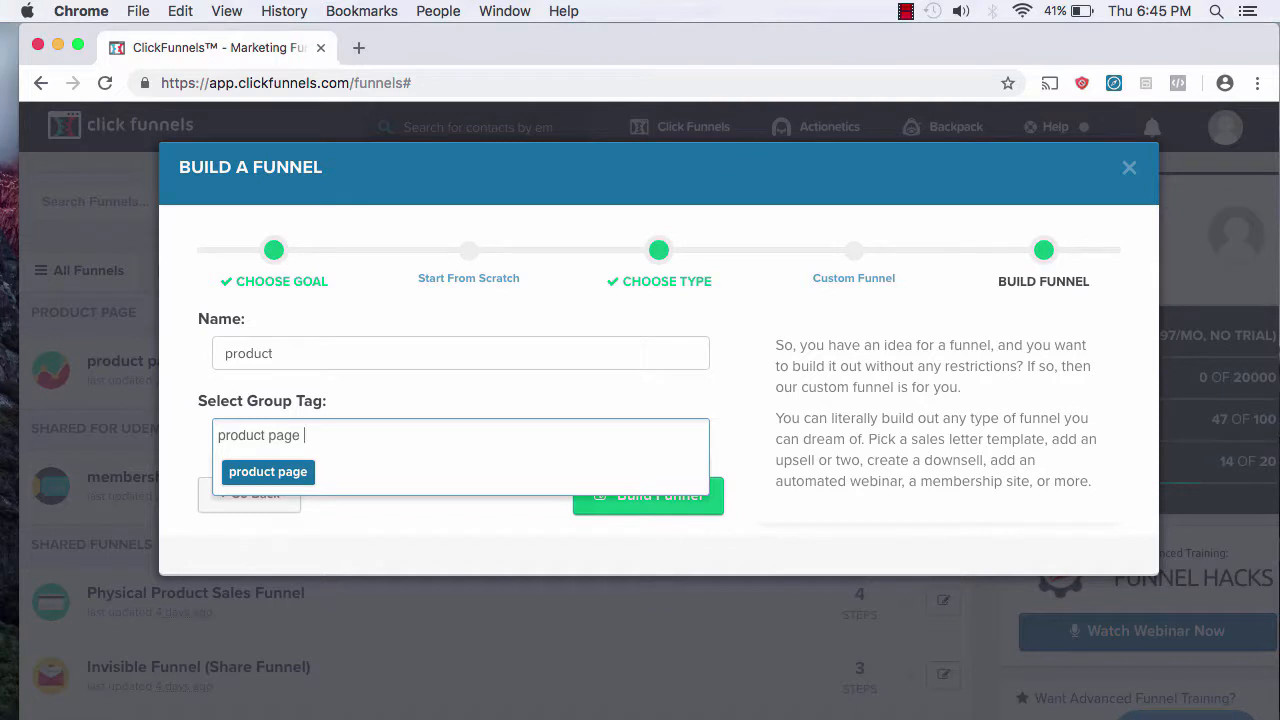
click(458, 405)
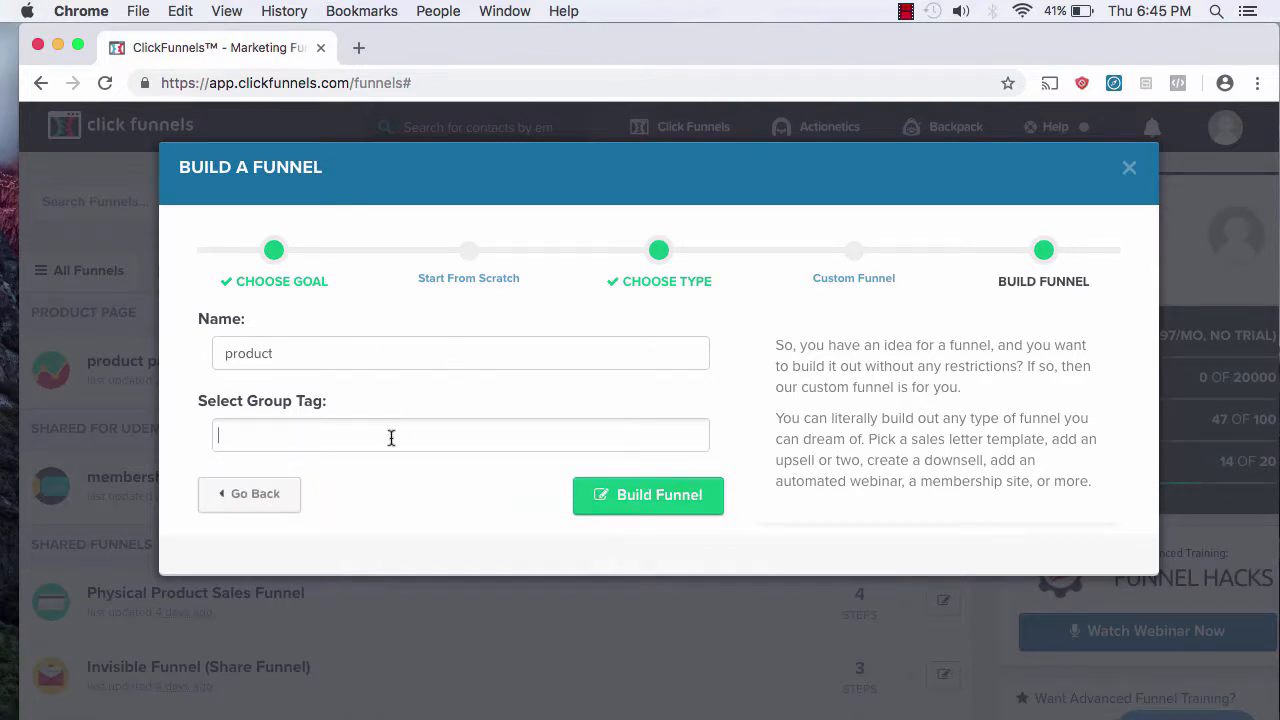
text(pro)
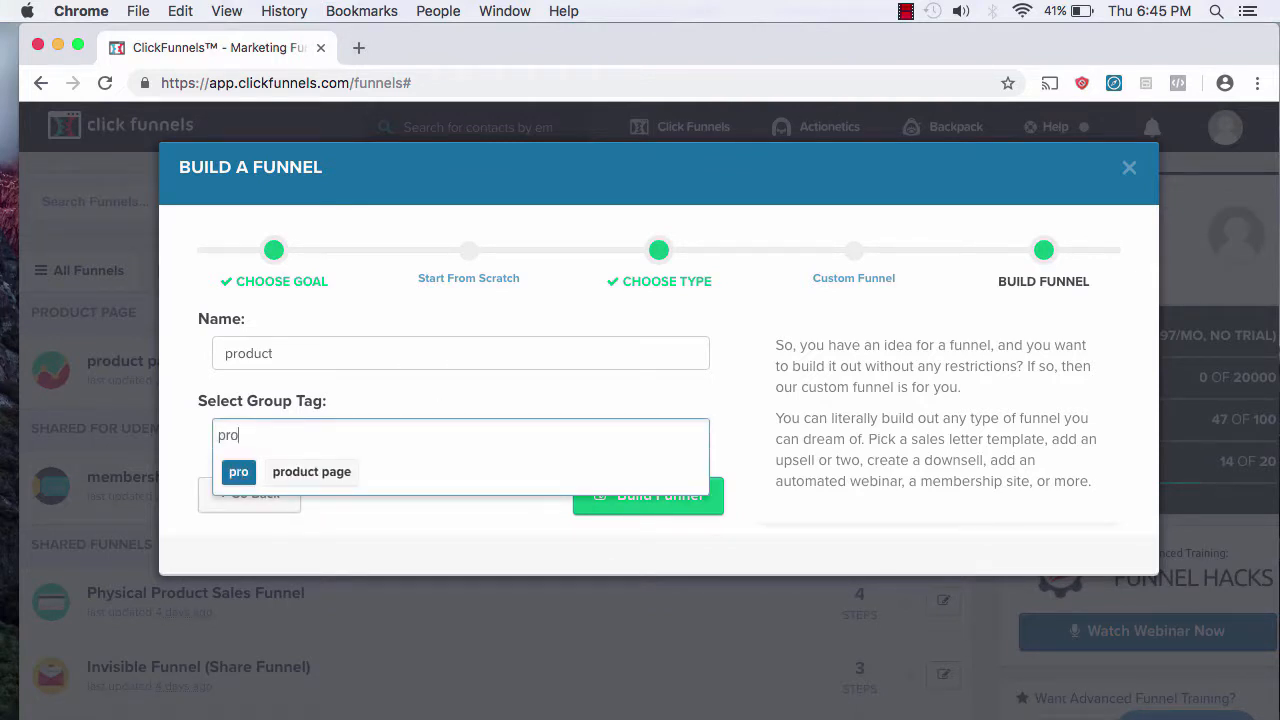
text(duct)
key(Return)
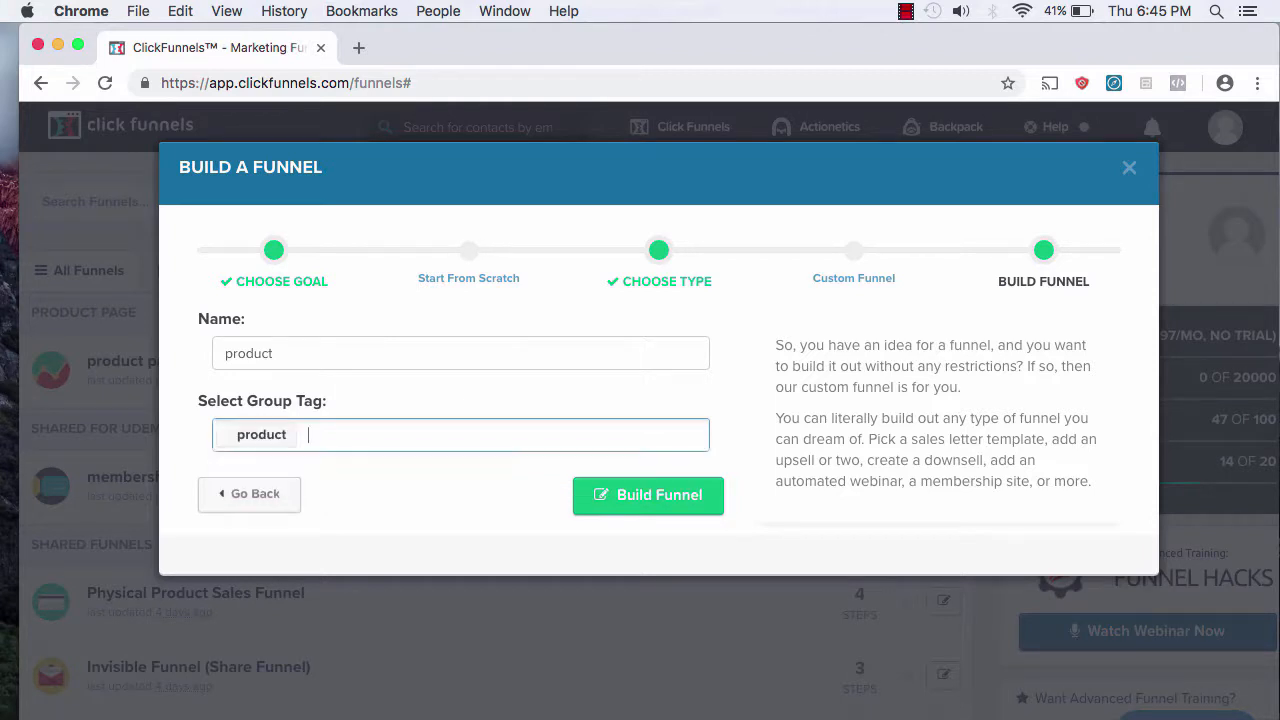
click(643, 496)
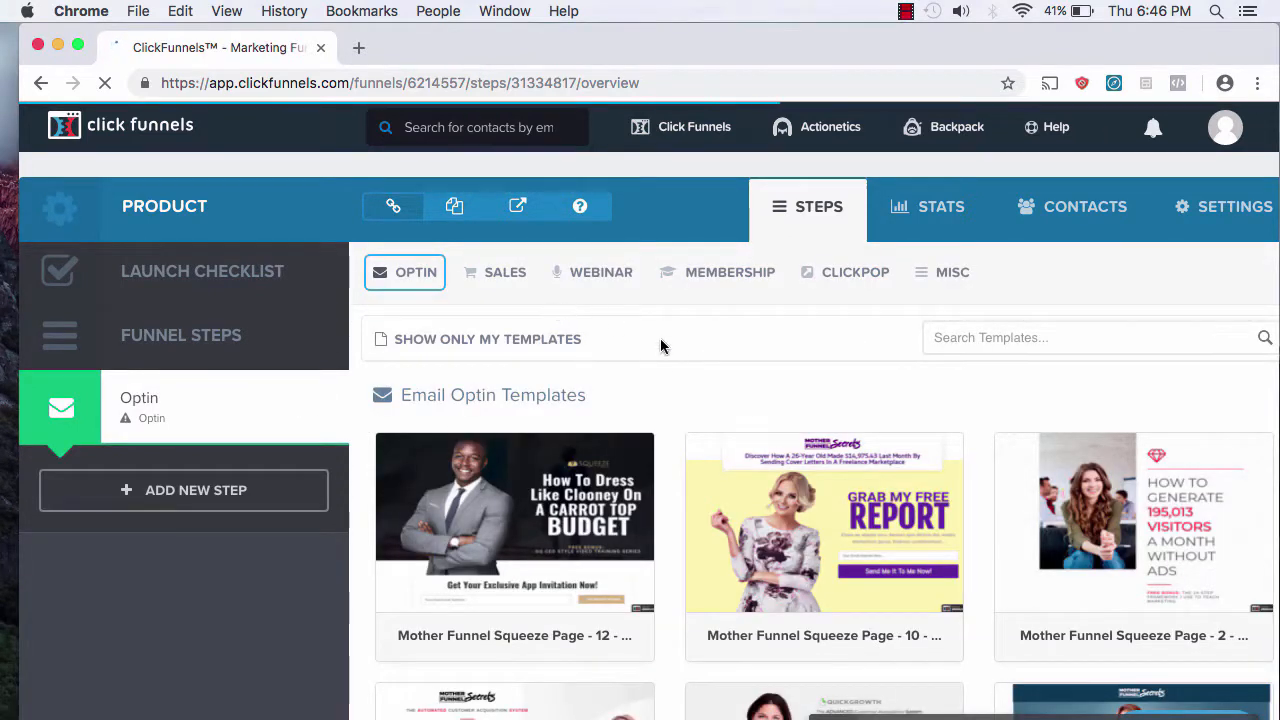
Step: Apply the Skinny Order Form template from the Sales order-form templates and open it in the editor
click(494, 271)
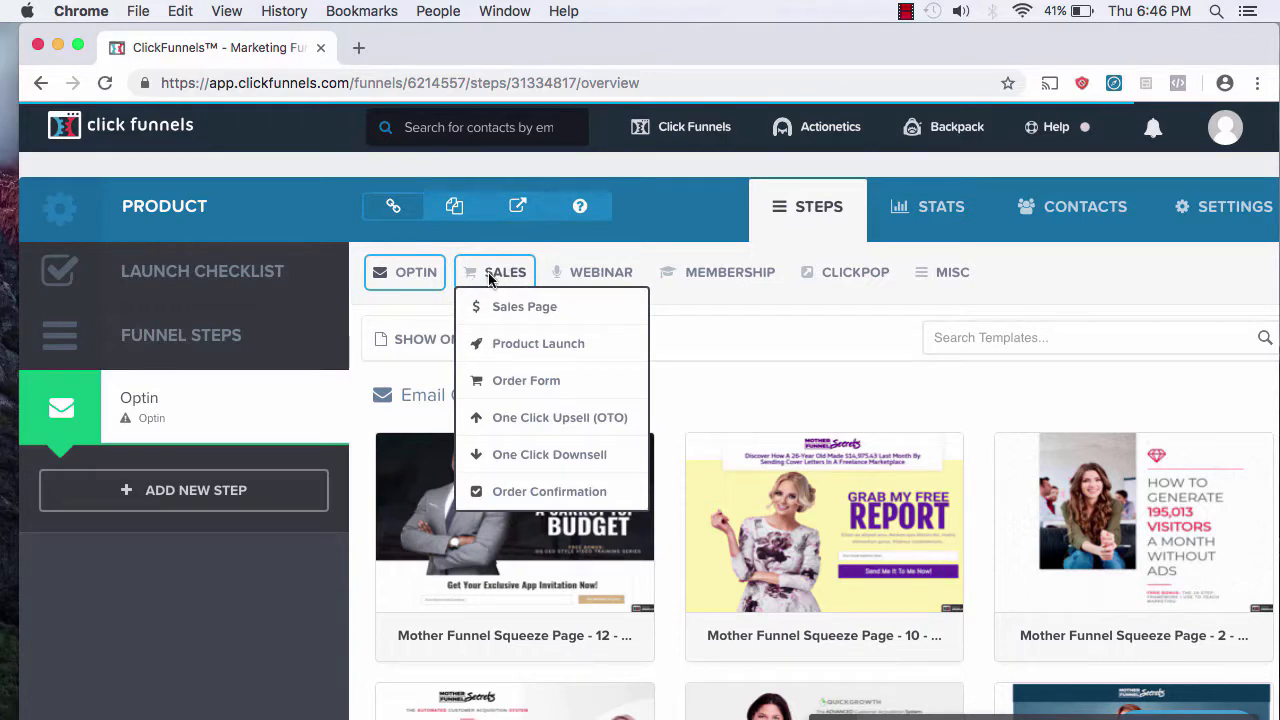
click(533, 389)
scroll(733, 445, down, 3)
scroll(733, 445, down, 12)
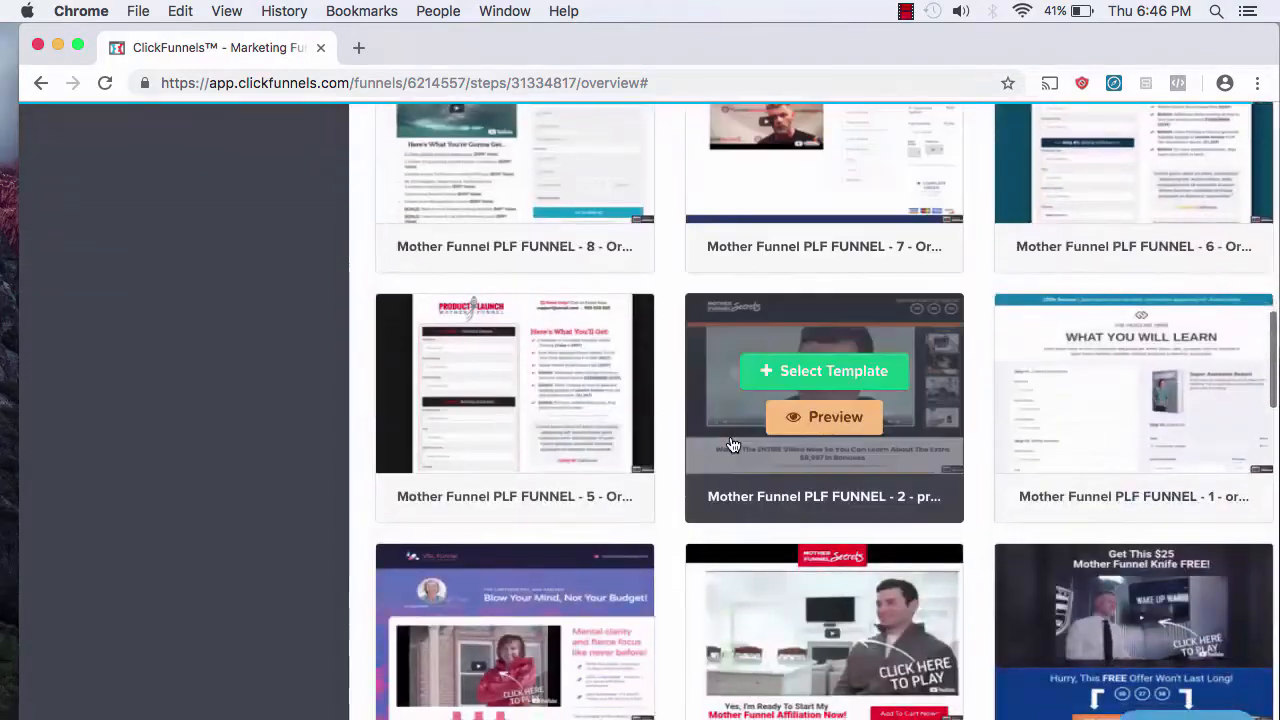
scroll(733, 445, down, 15)
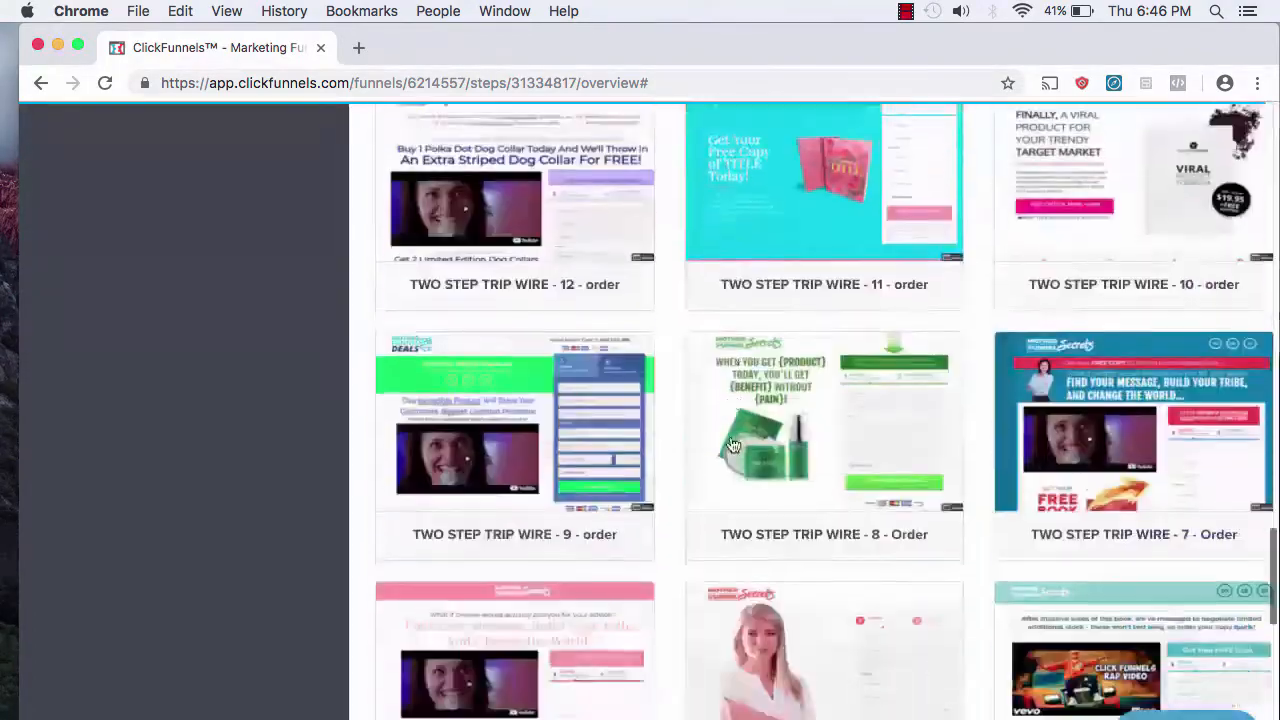
scroll(733, 445, down, 8)
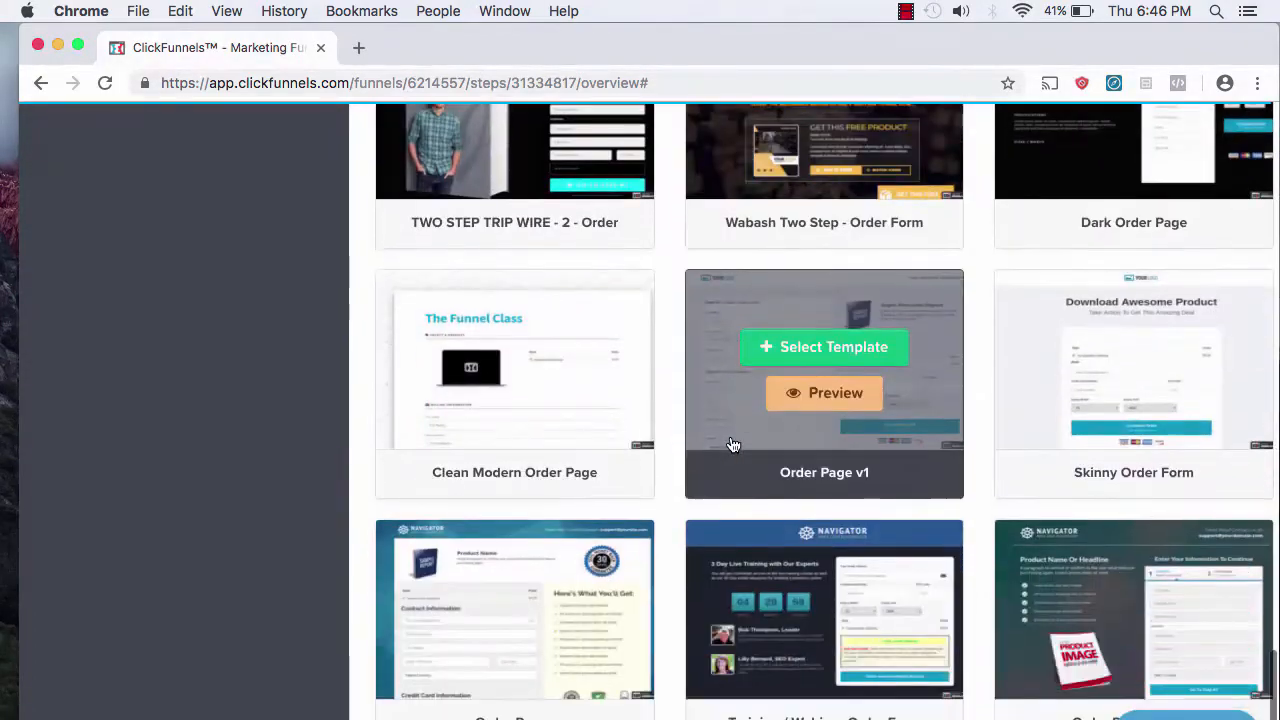
mouse_move(1165, 420)
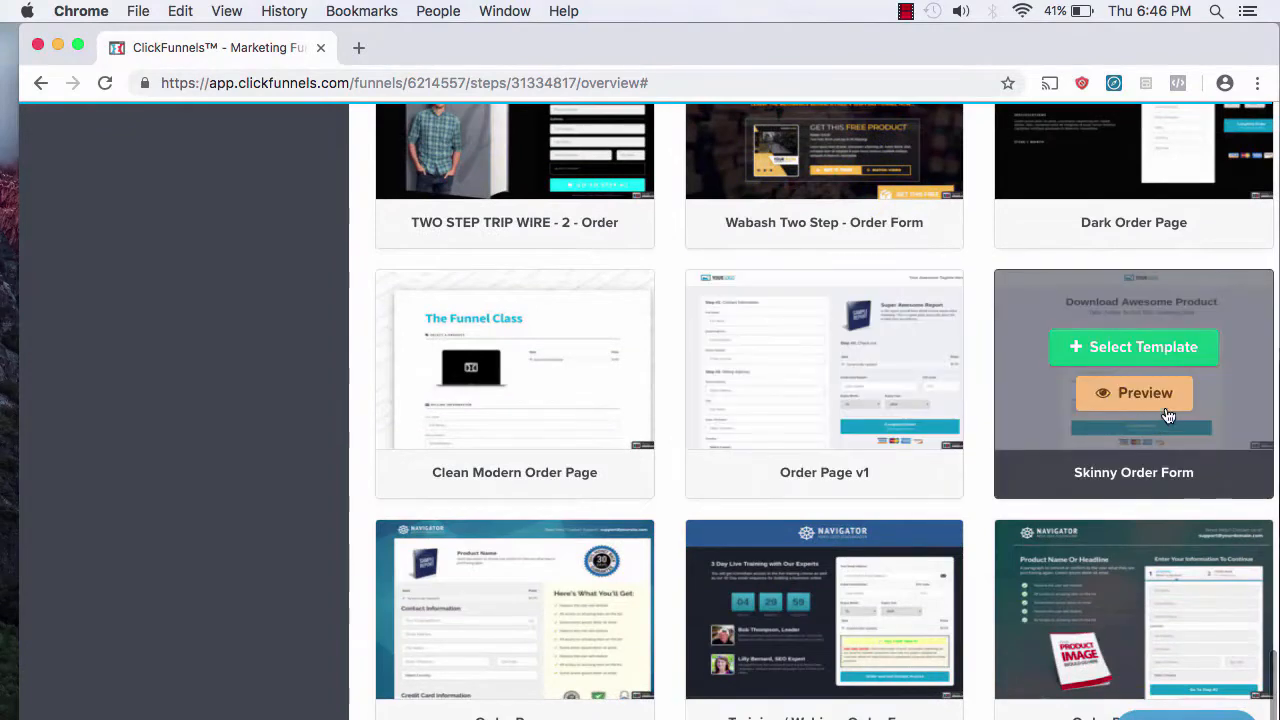
click(1177, 358)
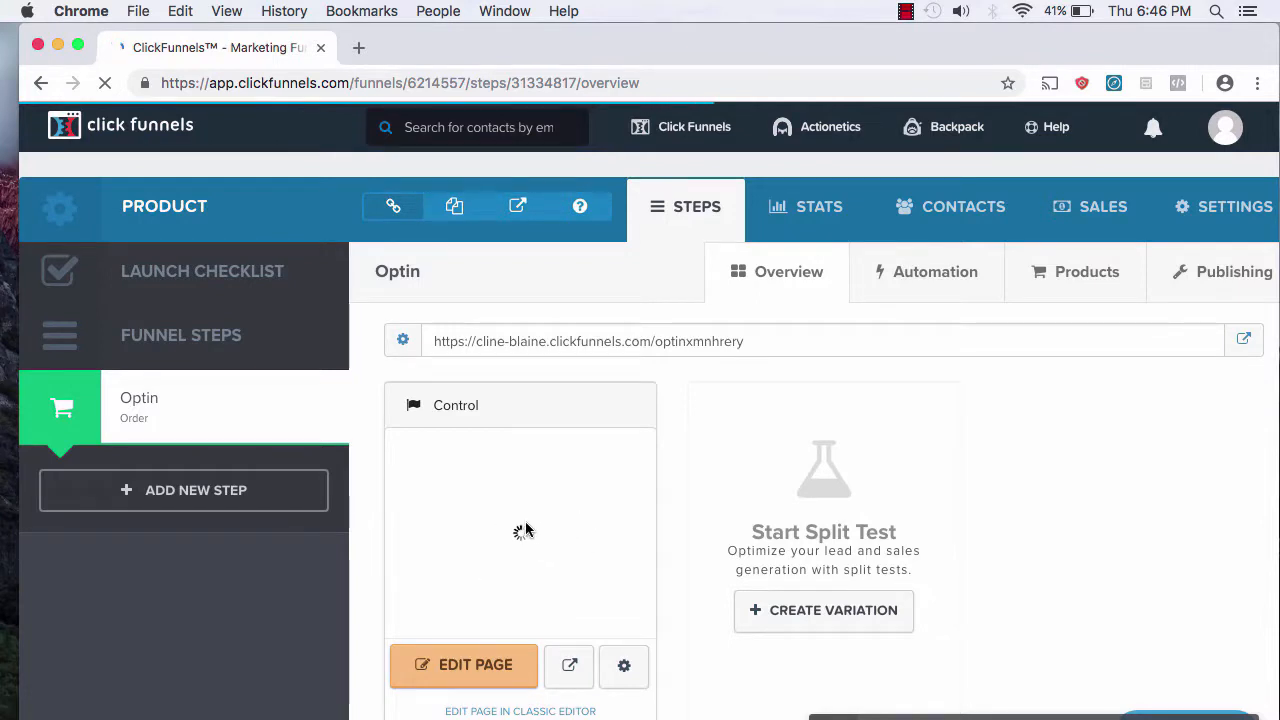
click(435, 670)
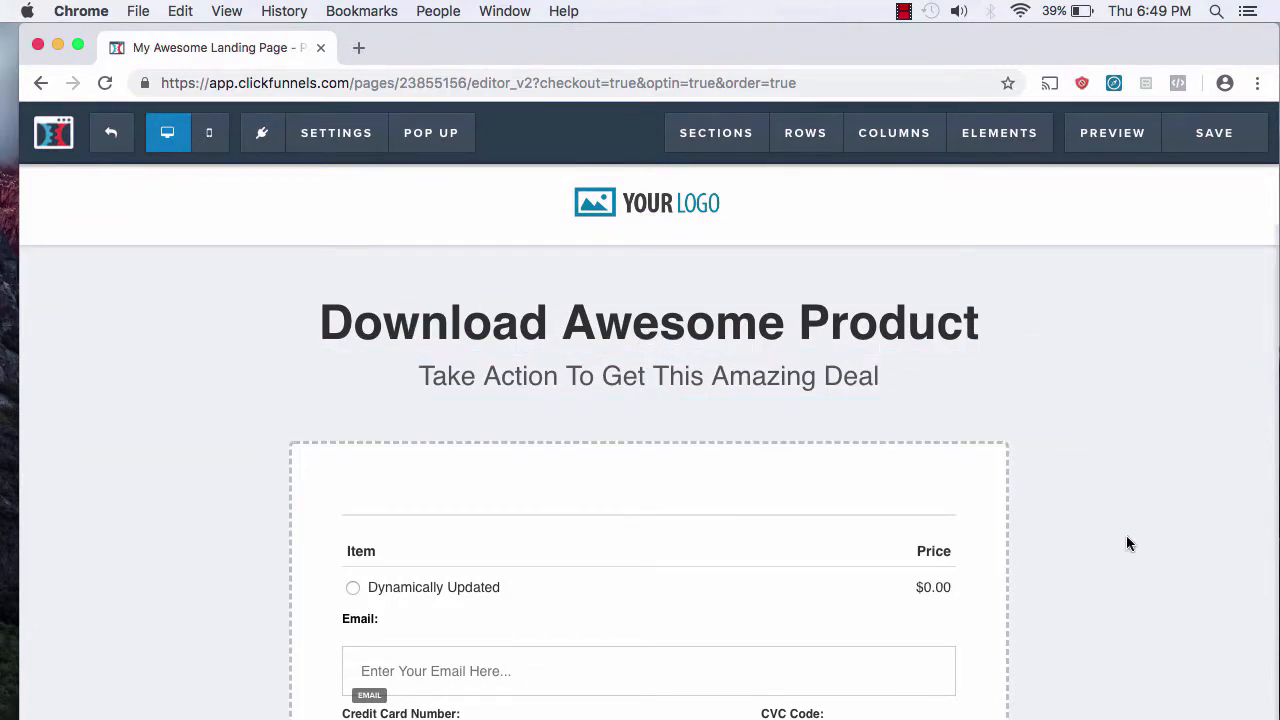
scroll(1126, 543, down, 5)
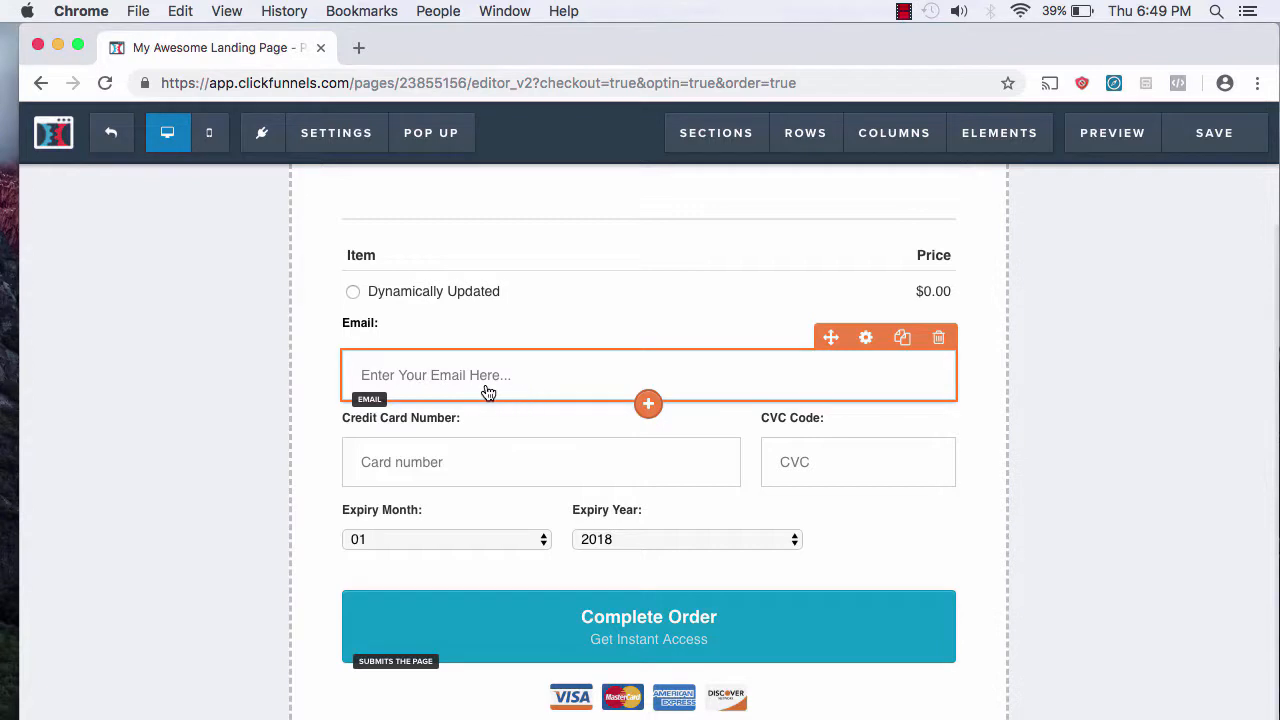
scroll(127, 489, down, 3)
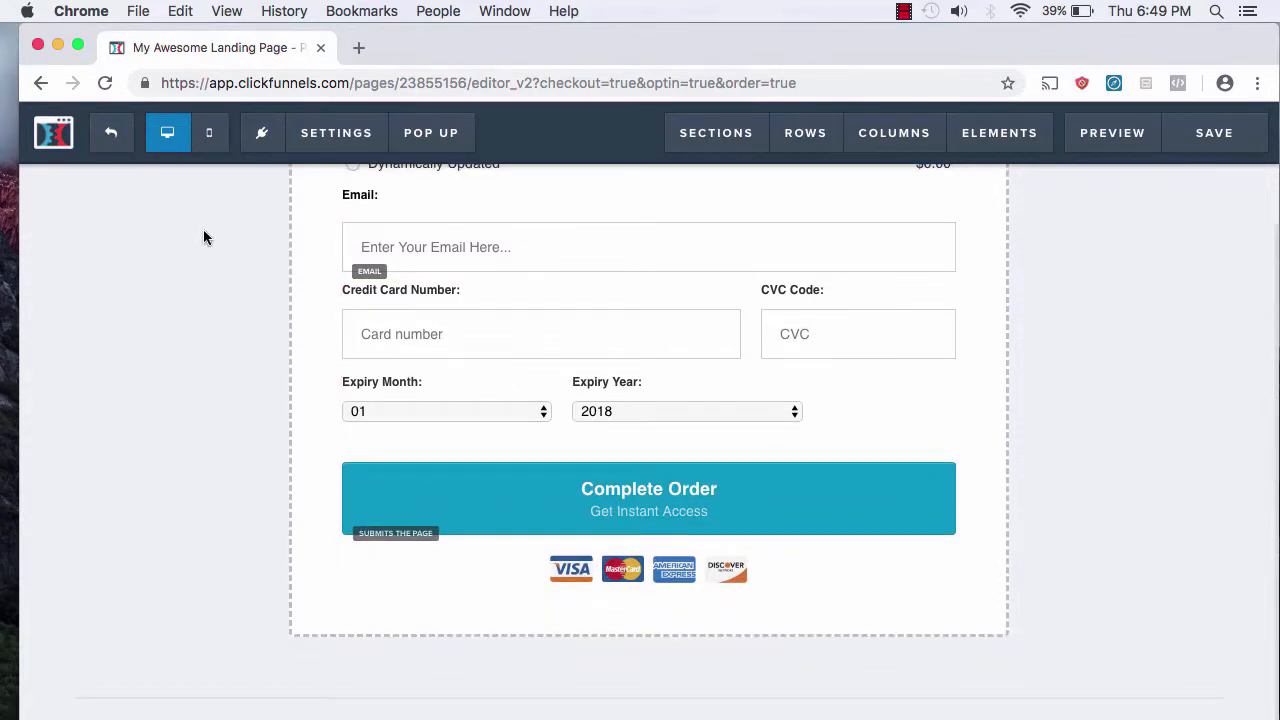
click(108, 133)
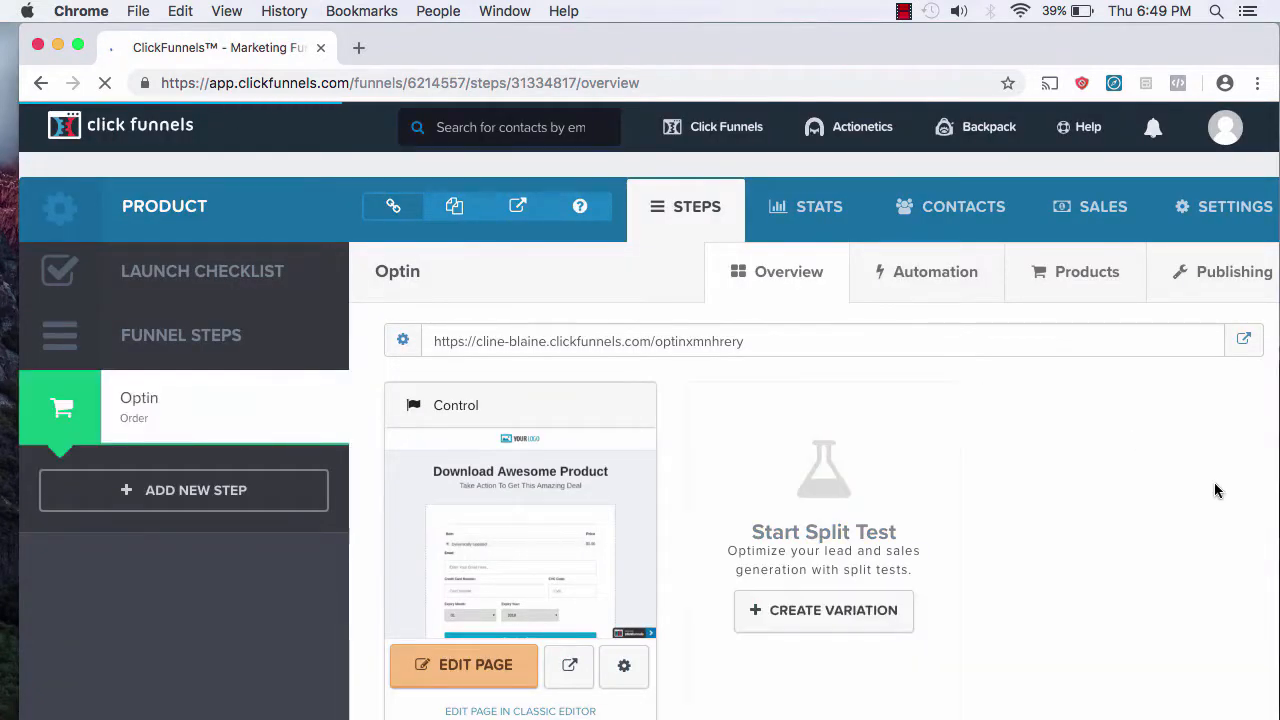
scroll(1214, 485, down, 1)
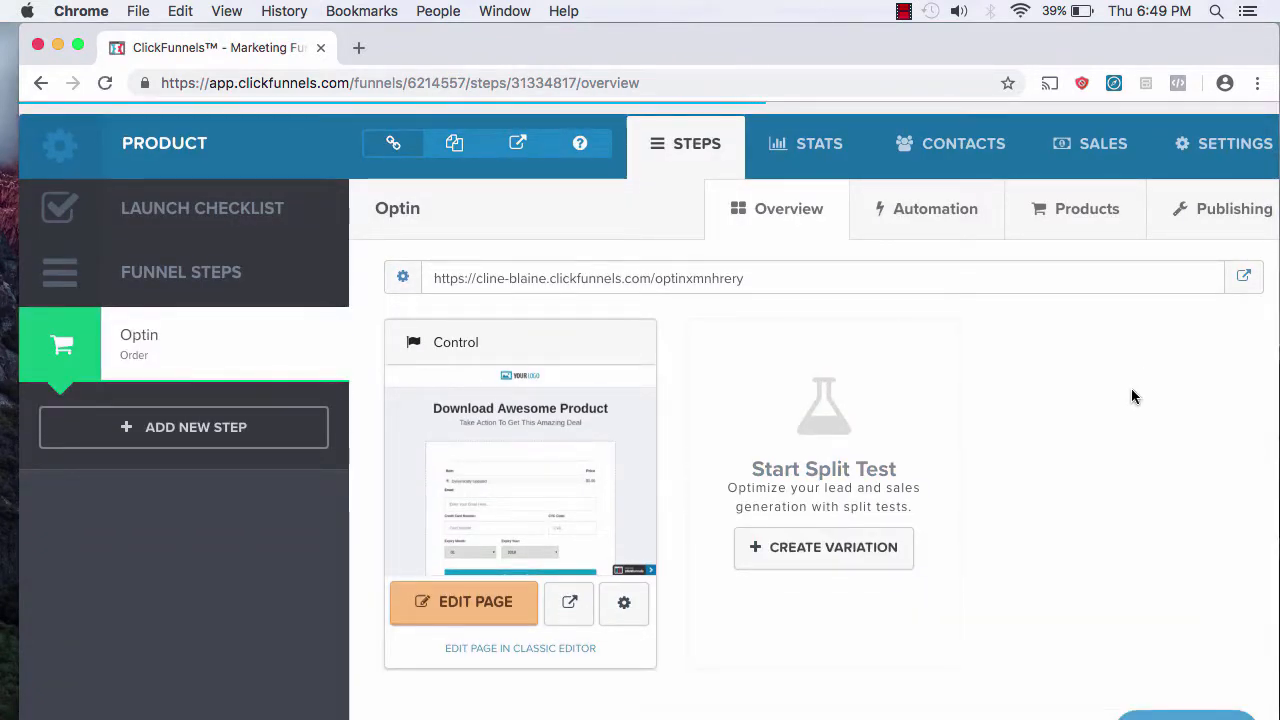
Step: Add a new product to the step named 'Udemy Course' with Stripe Account as billing integration
click(1046, 212)
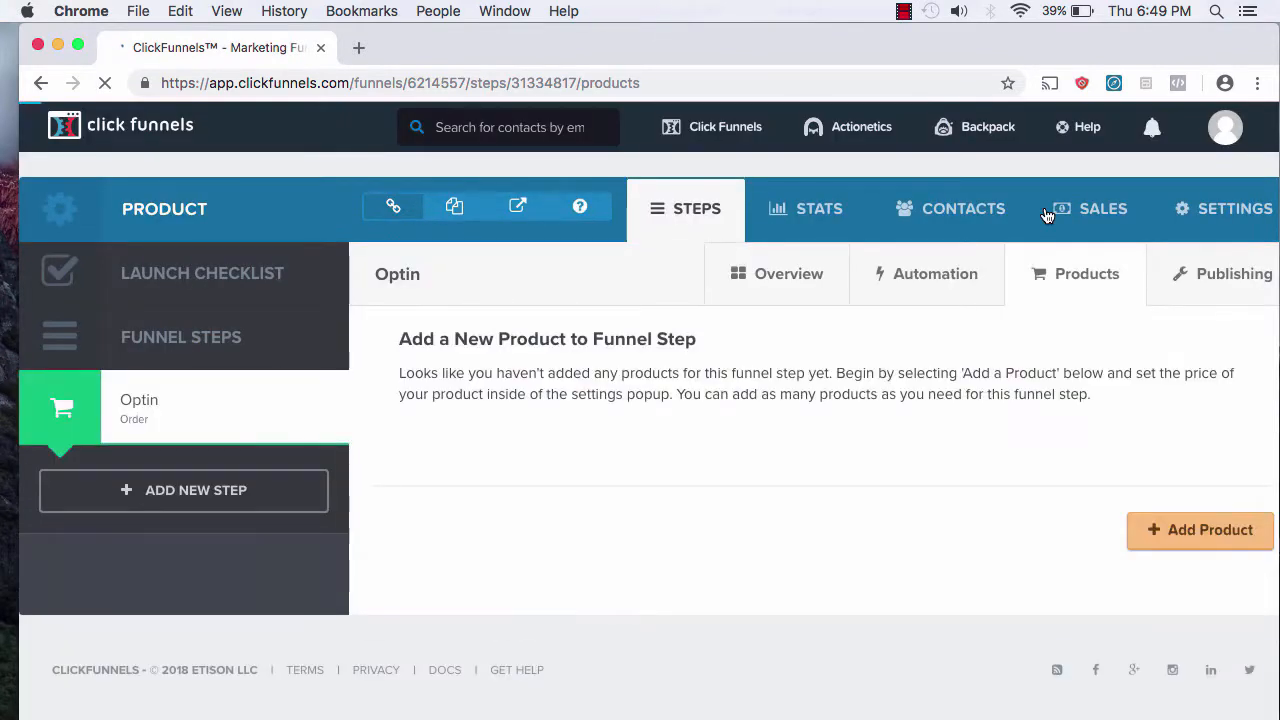
click(1186, 538)
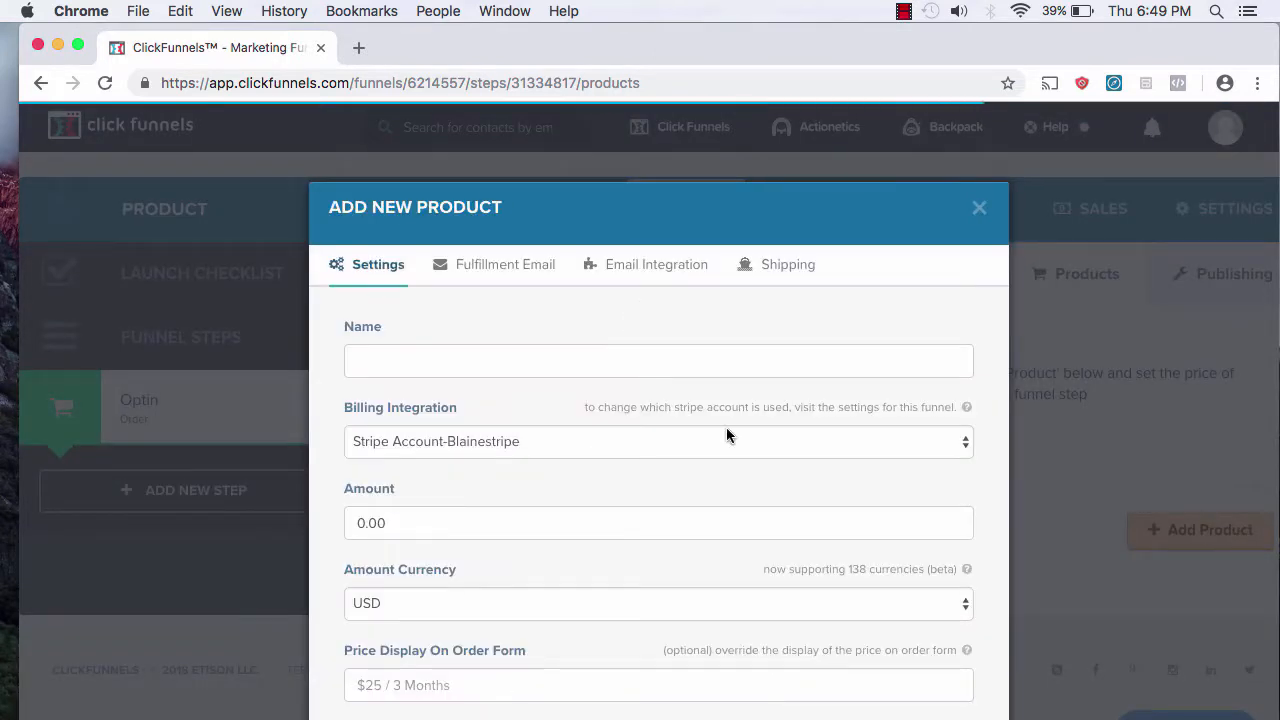
scroll(726, 435, down, 1)
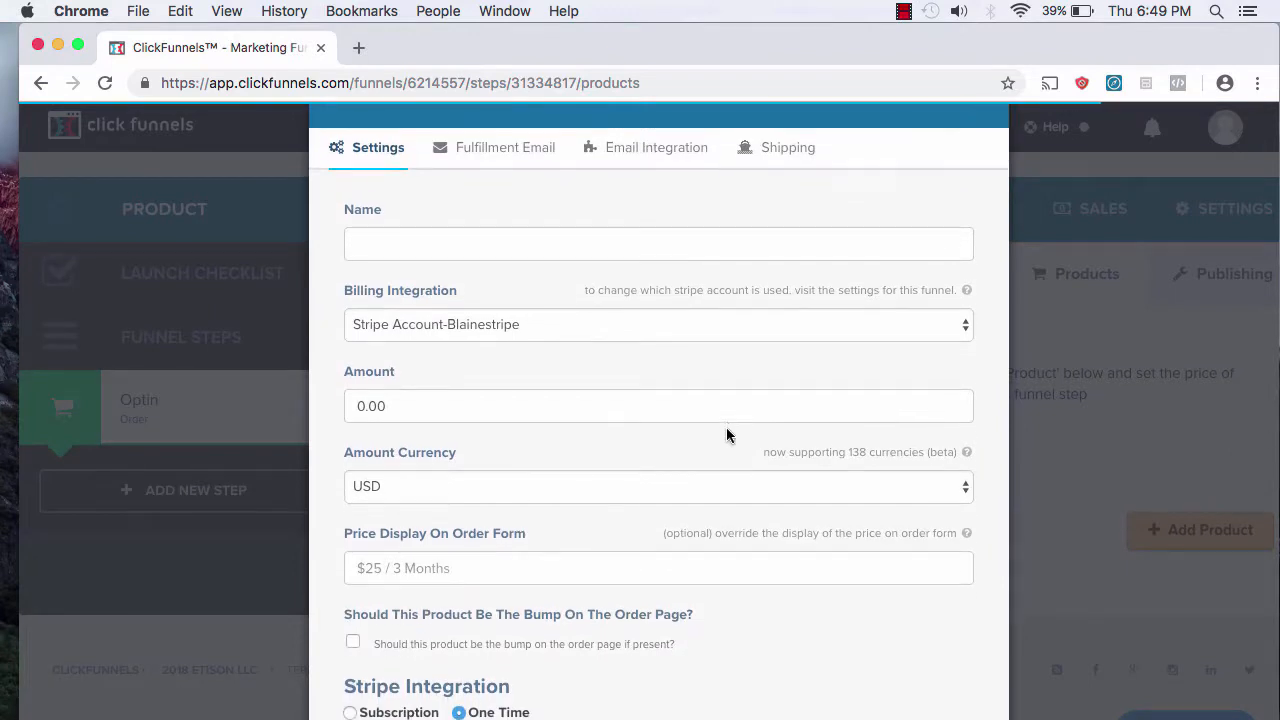
click(603, 261)
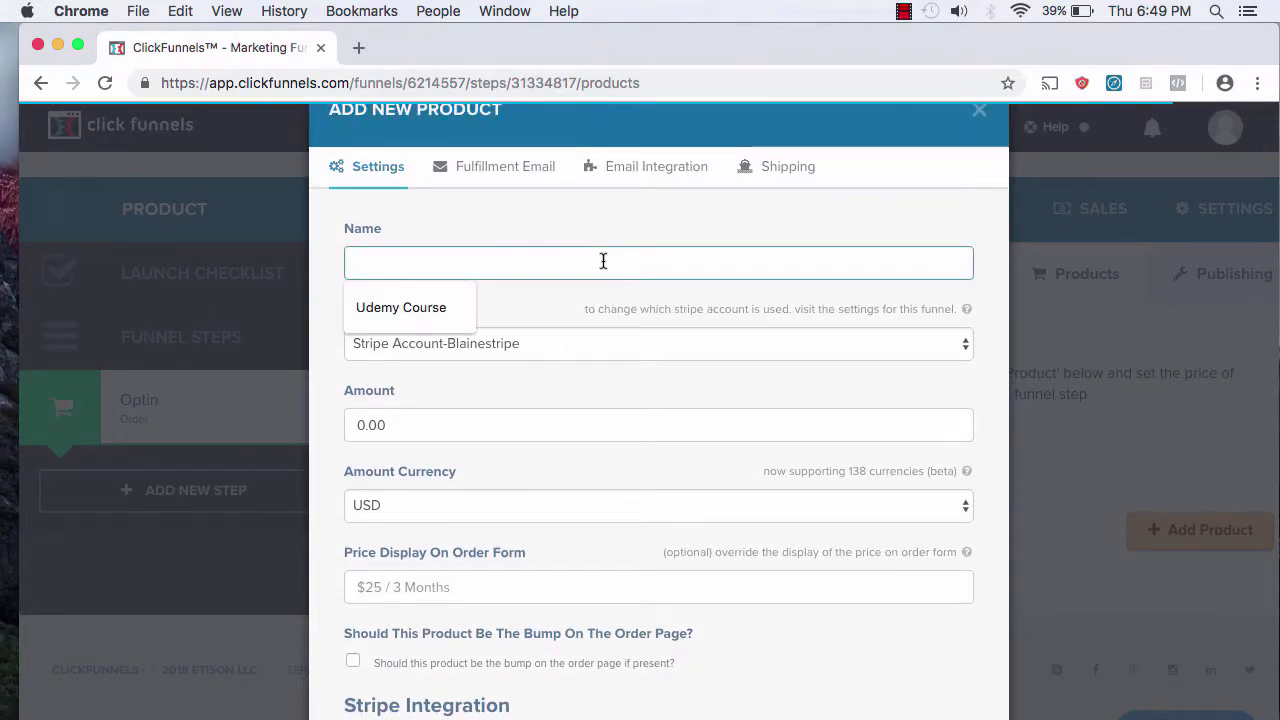
text(Udemy COur)
key(BackSpace)
key(BackSpace)
key(BackSpace)
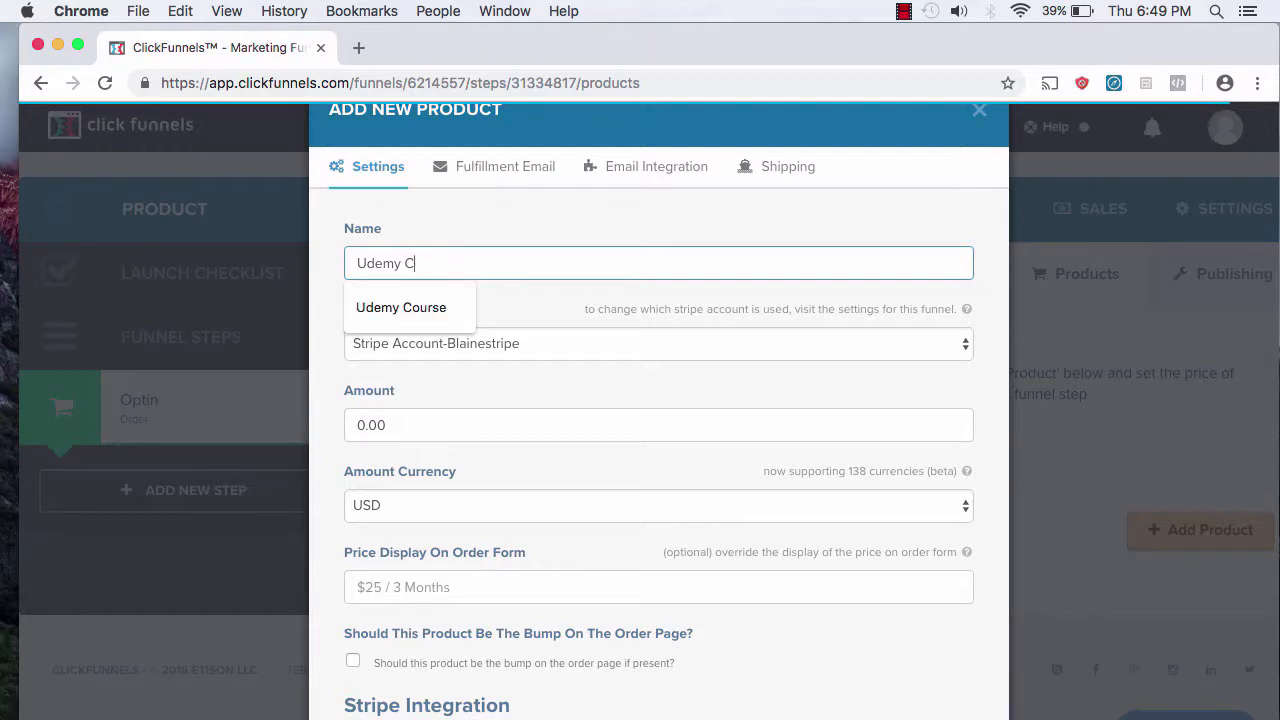
text(ourse)
click(517, 334)
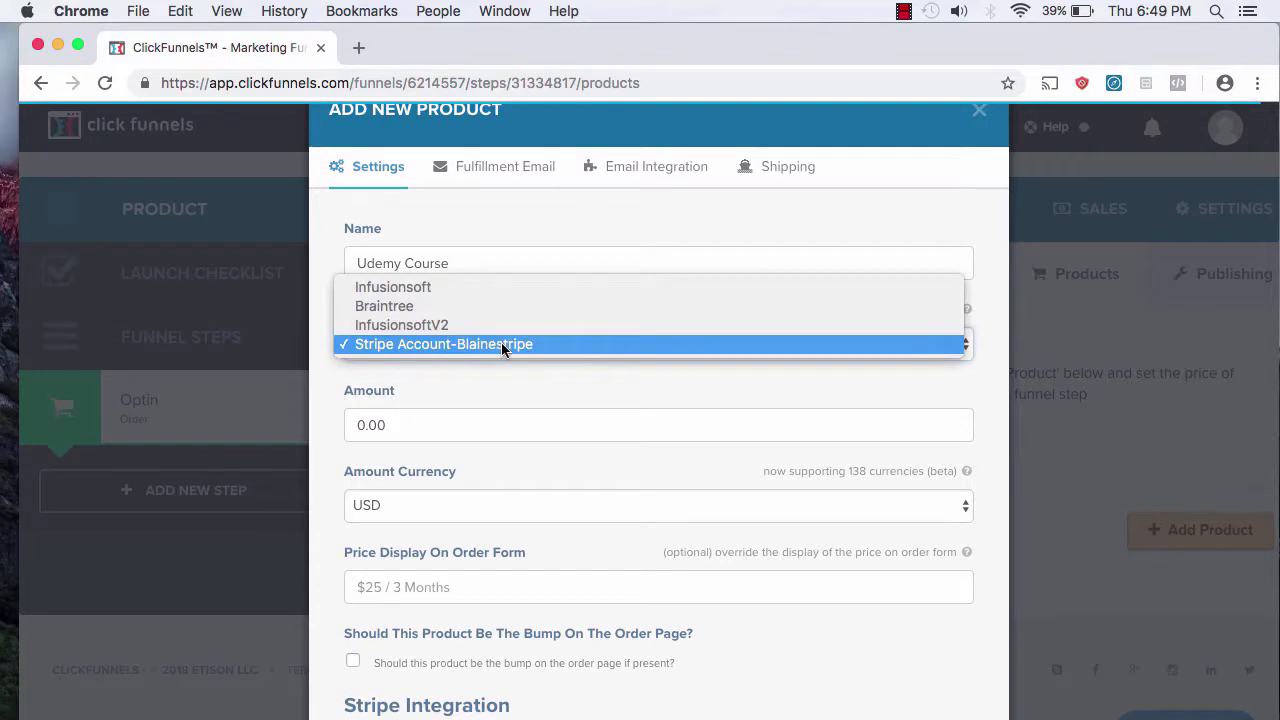
click(466, 350)
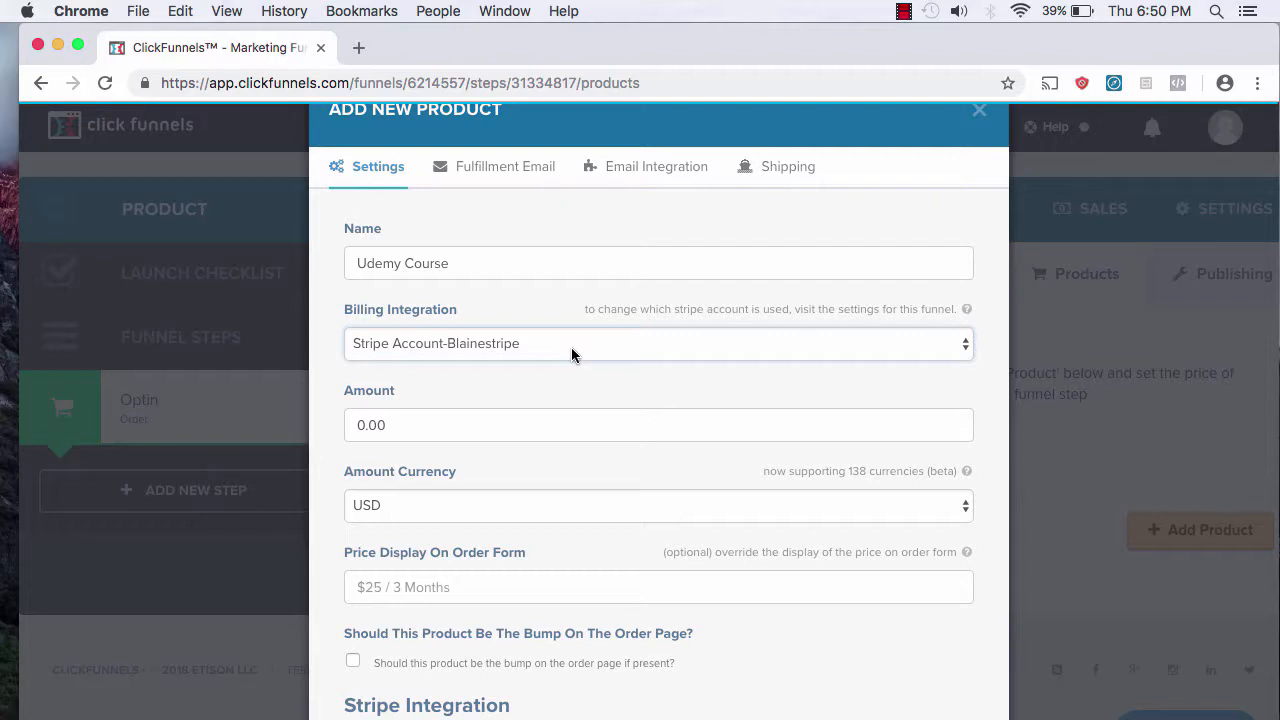
Step: Enter 47 as the product amount (47.00 USD) and create the Udemy Course product
click(366, 425)
key(BackSpace)
key(BackSpace)
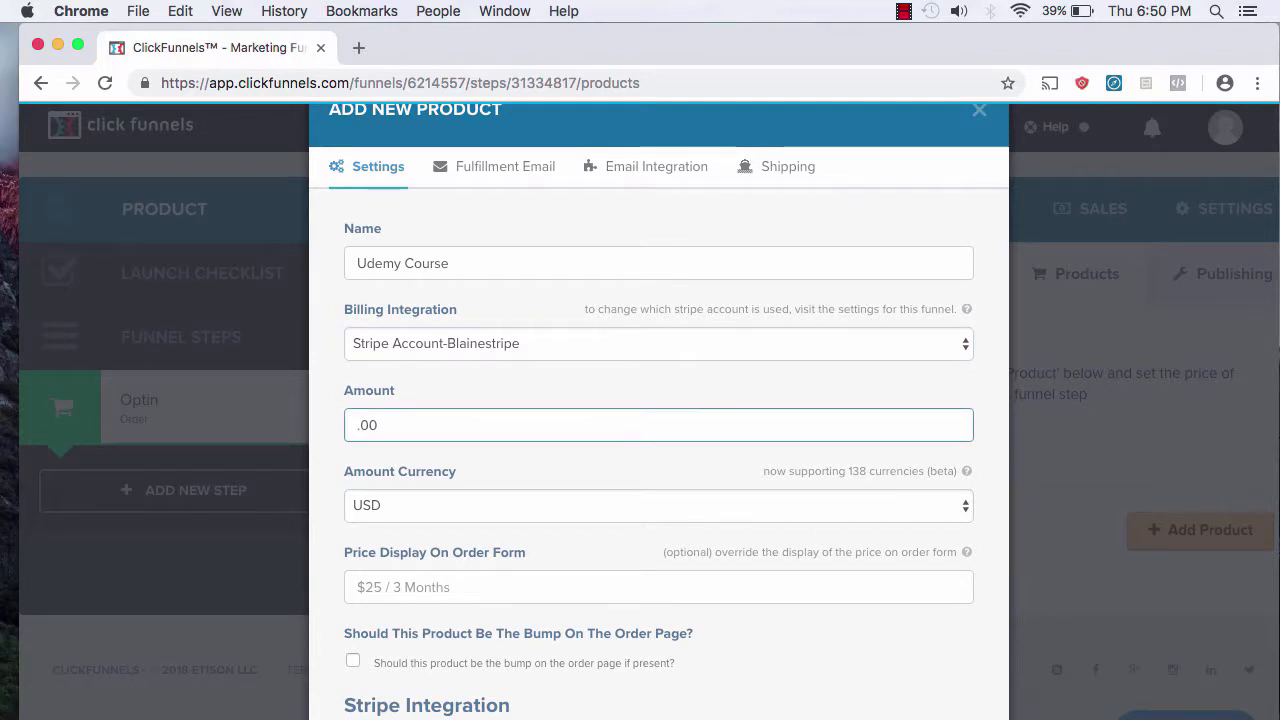
text(47)
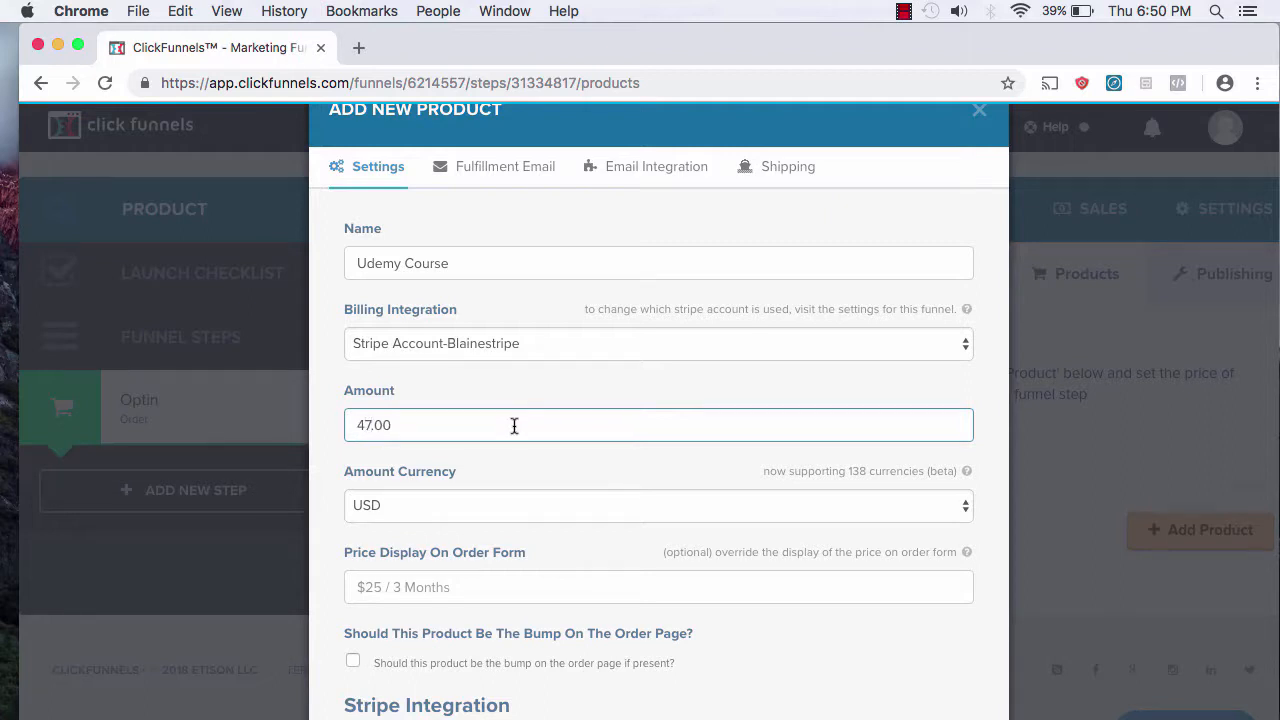
scroll(617, 506, down, 2)
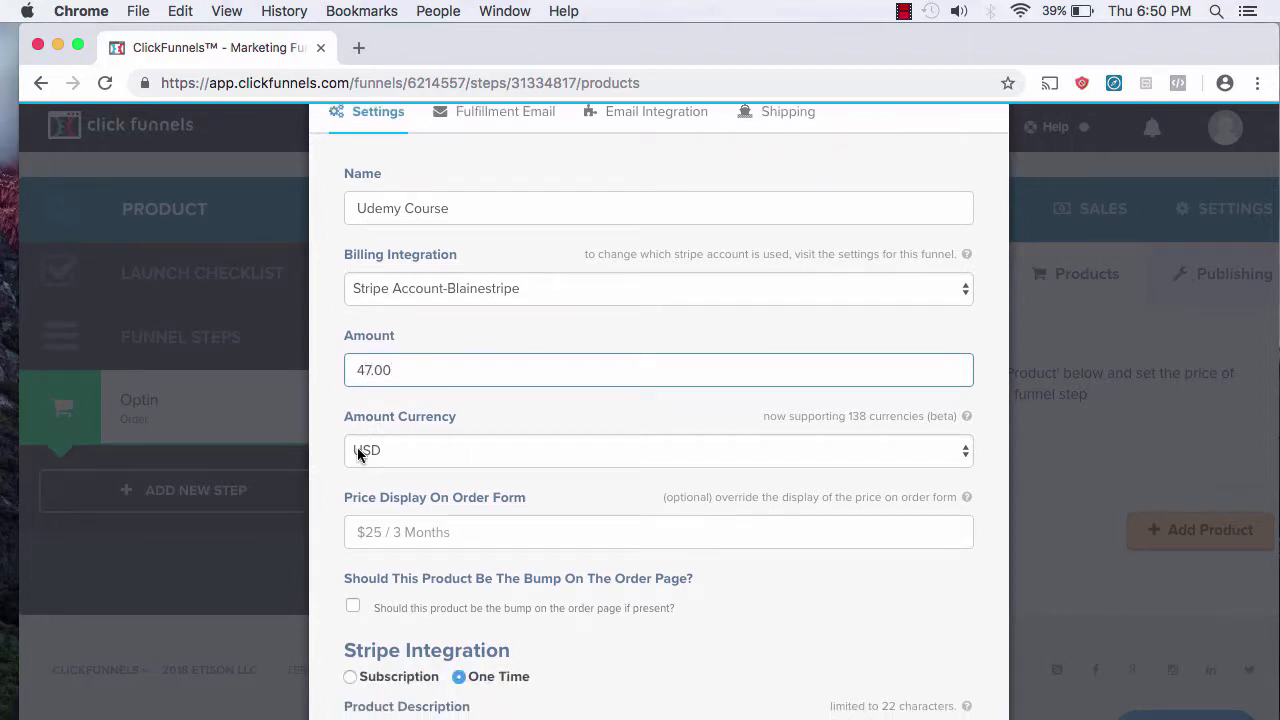
scroll(449, 459, down, 4)
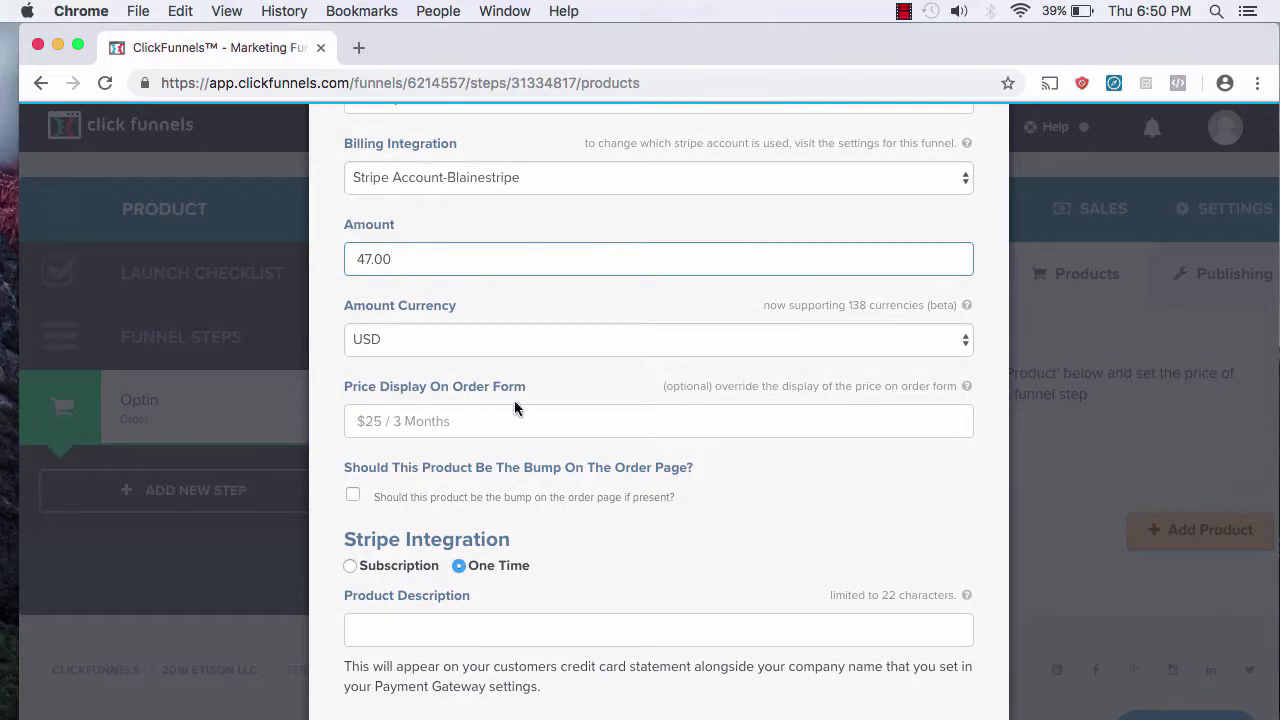
scroll(520, 400, down, 5)
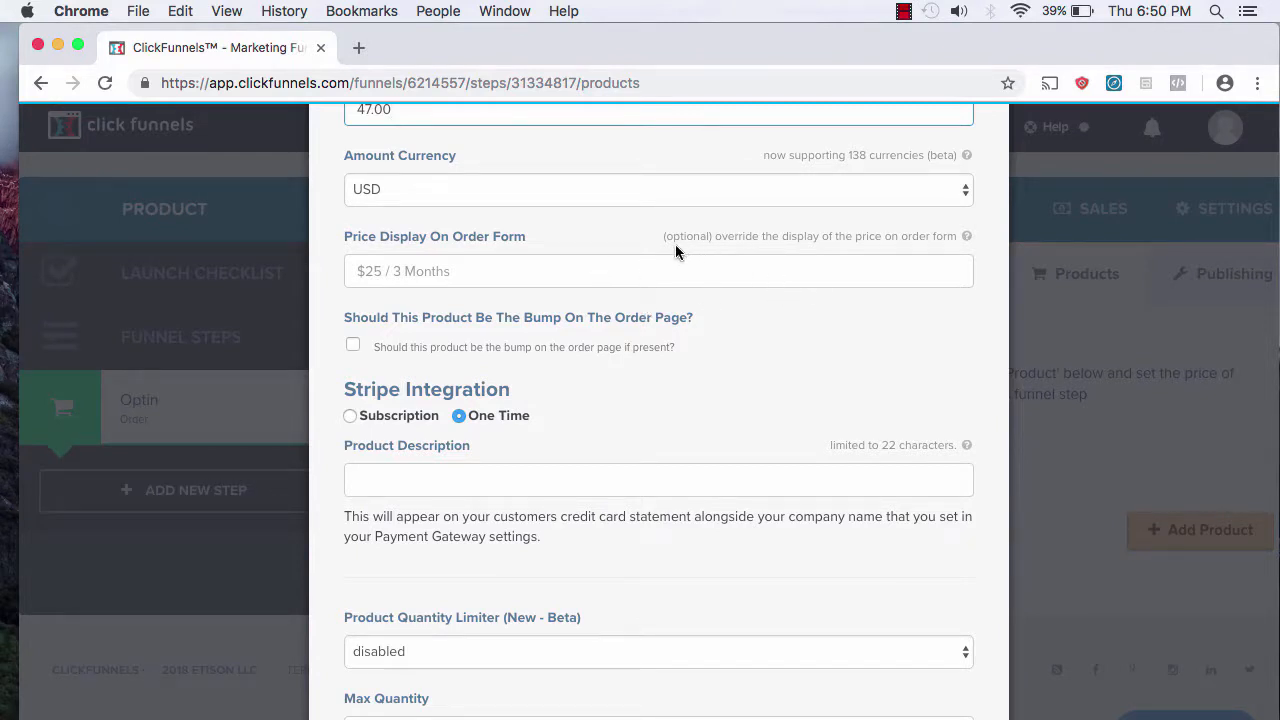
scroll(637, 257, down, 1)
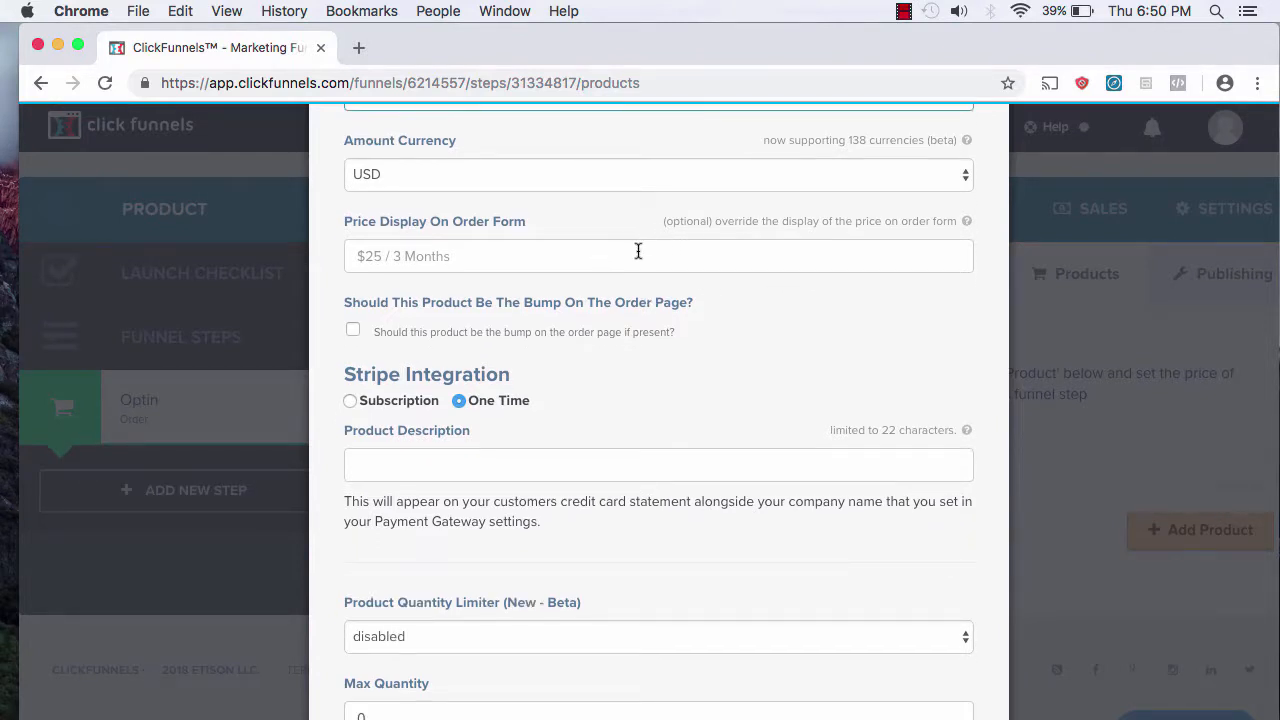
scroll(638, 251, down, 3)
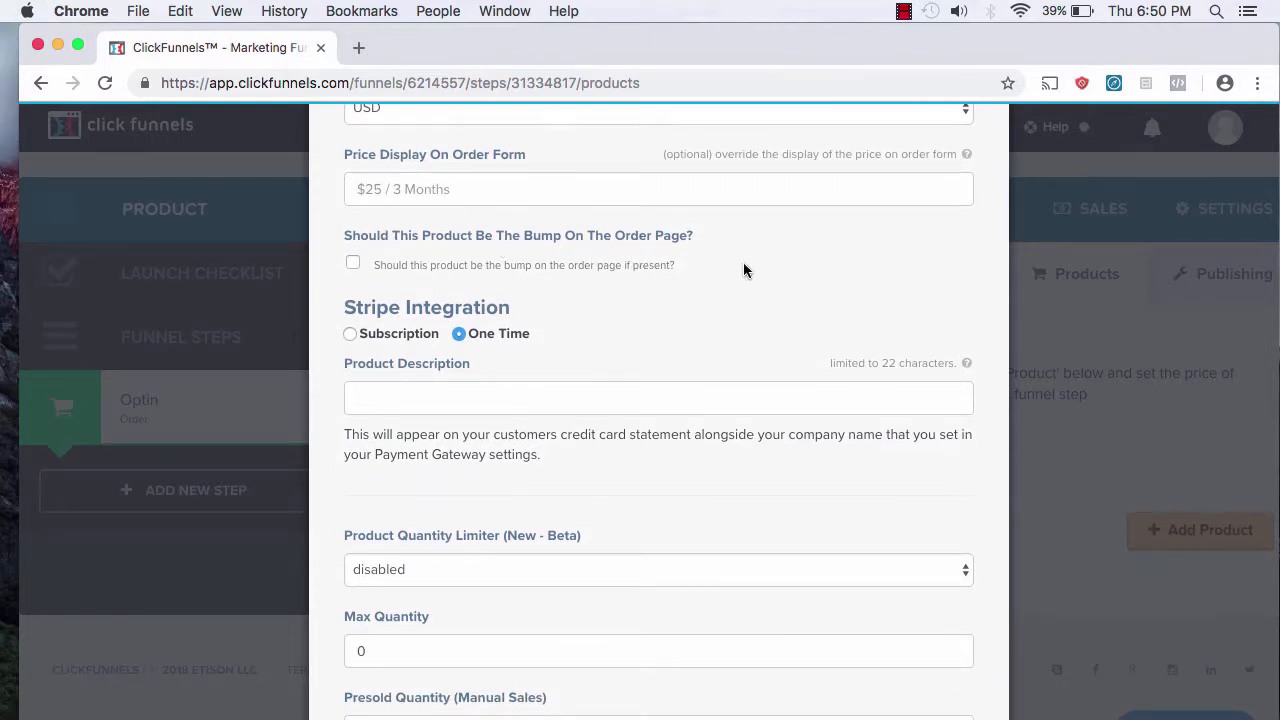
scroll(740, 292, down, 2)
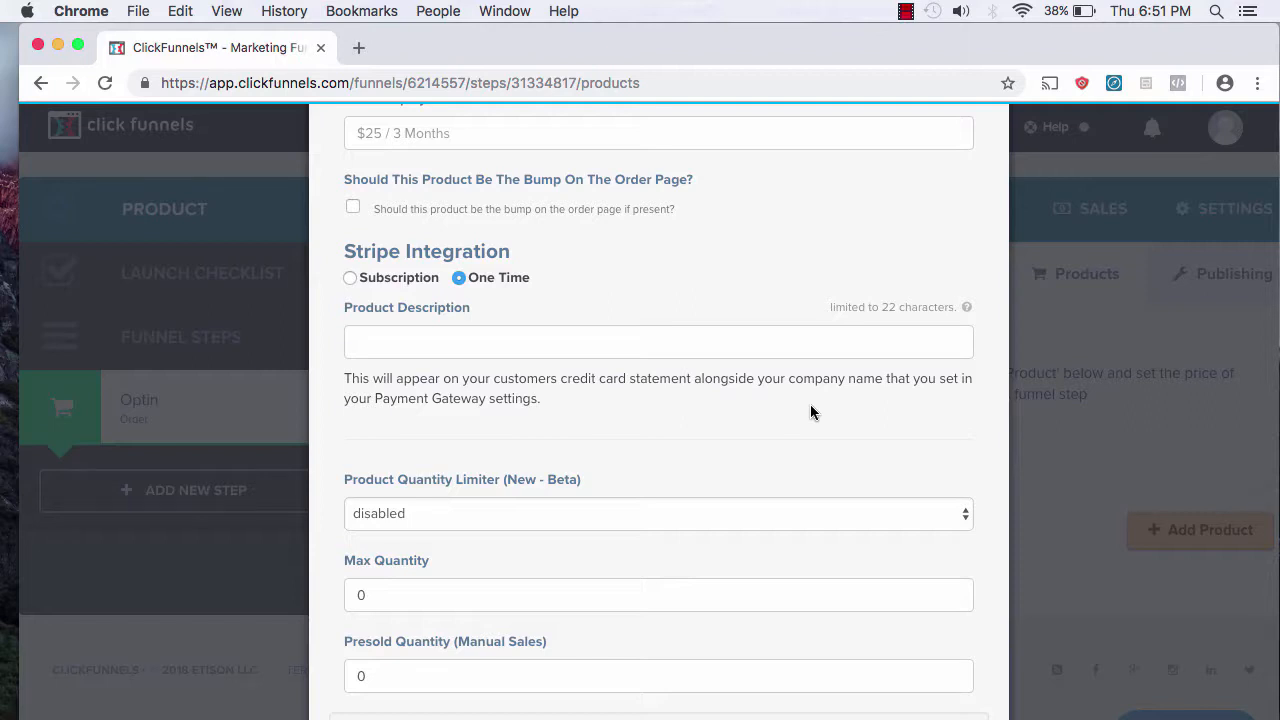
scroll(810, 412, down, 3)
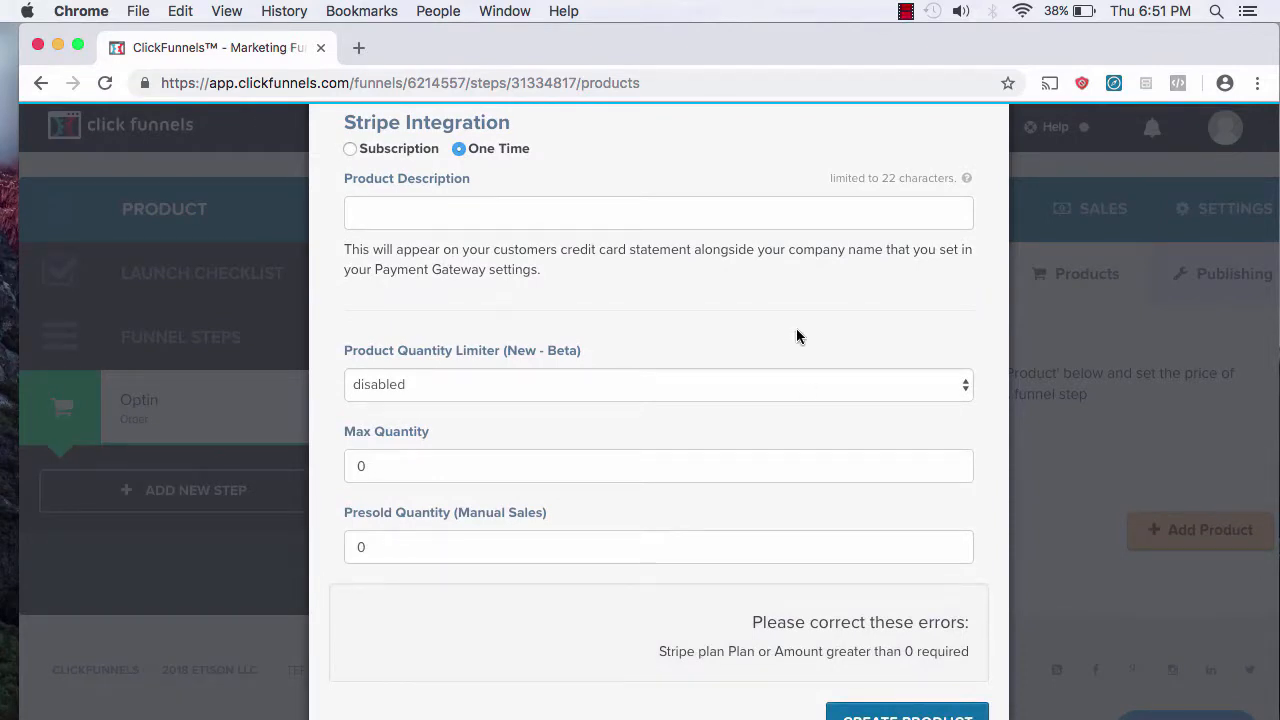
scroll(797, 336, down, 2)
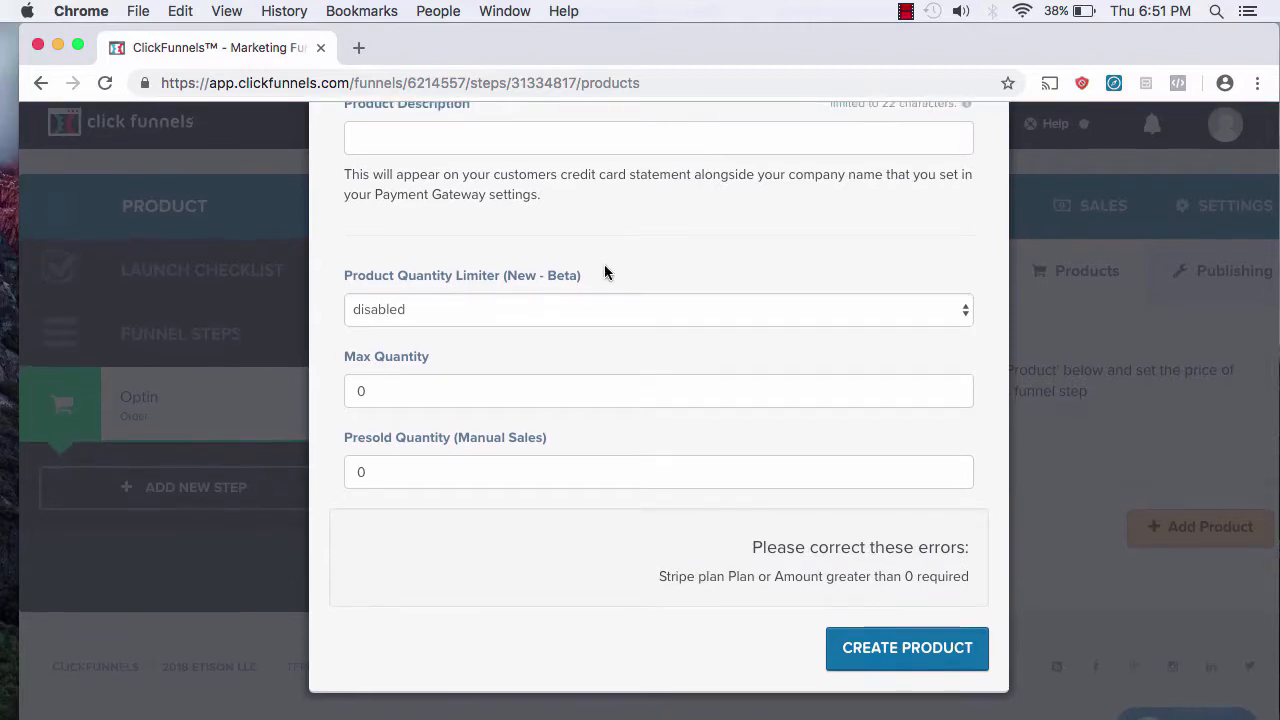
scroll(862, 424, up, 10)
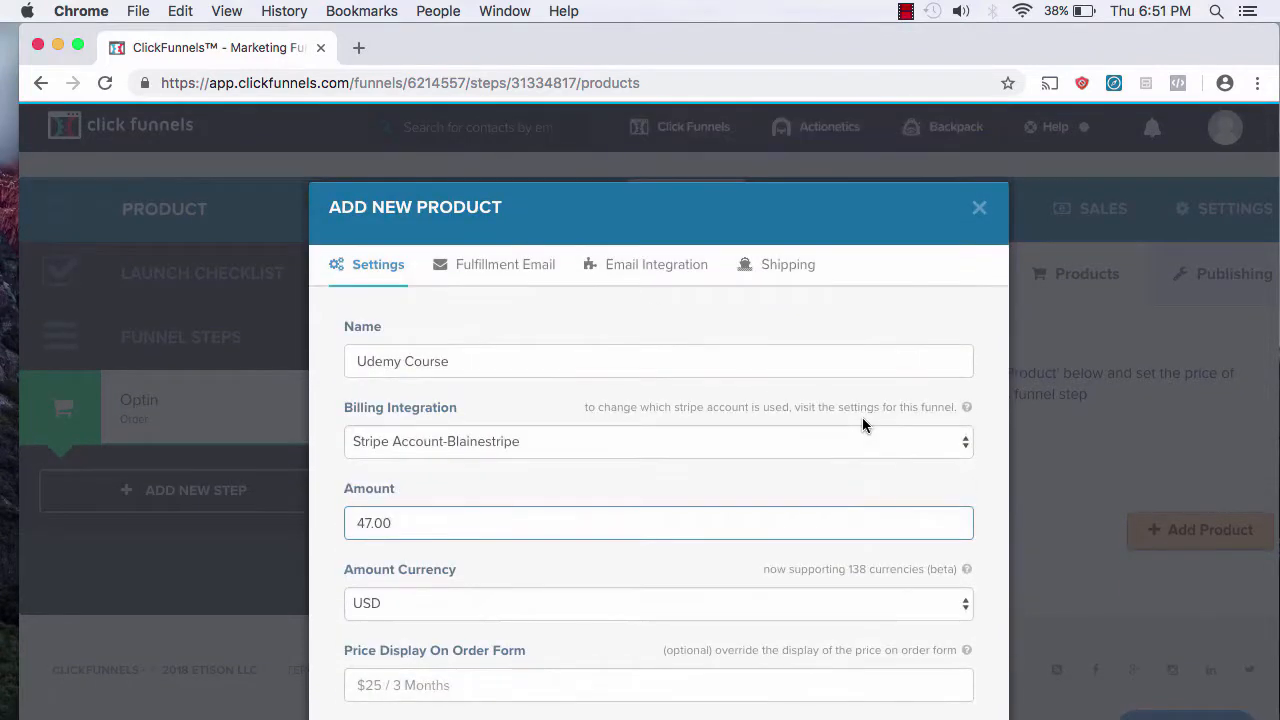
scroll(862, 424, down, 10)
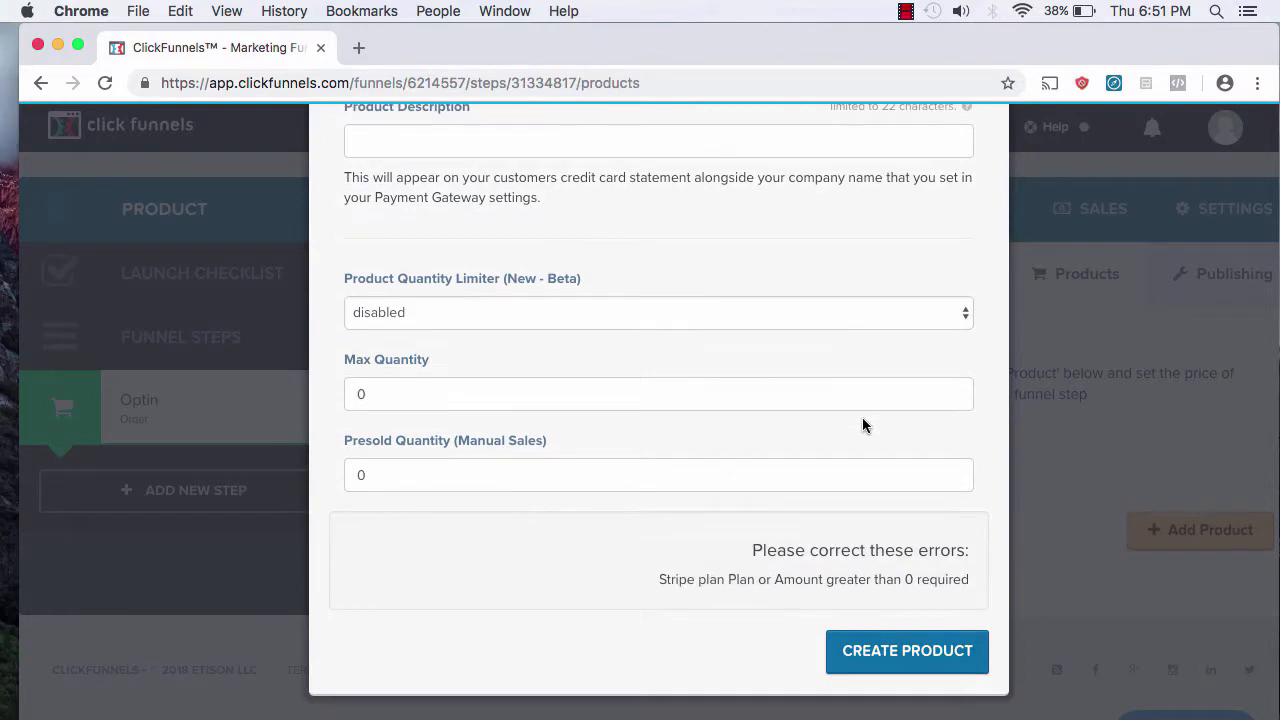
click(874, 652)
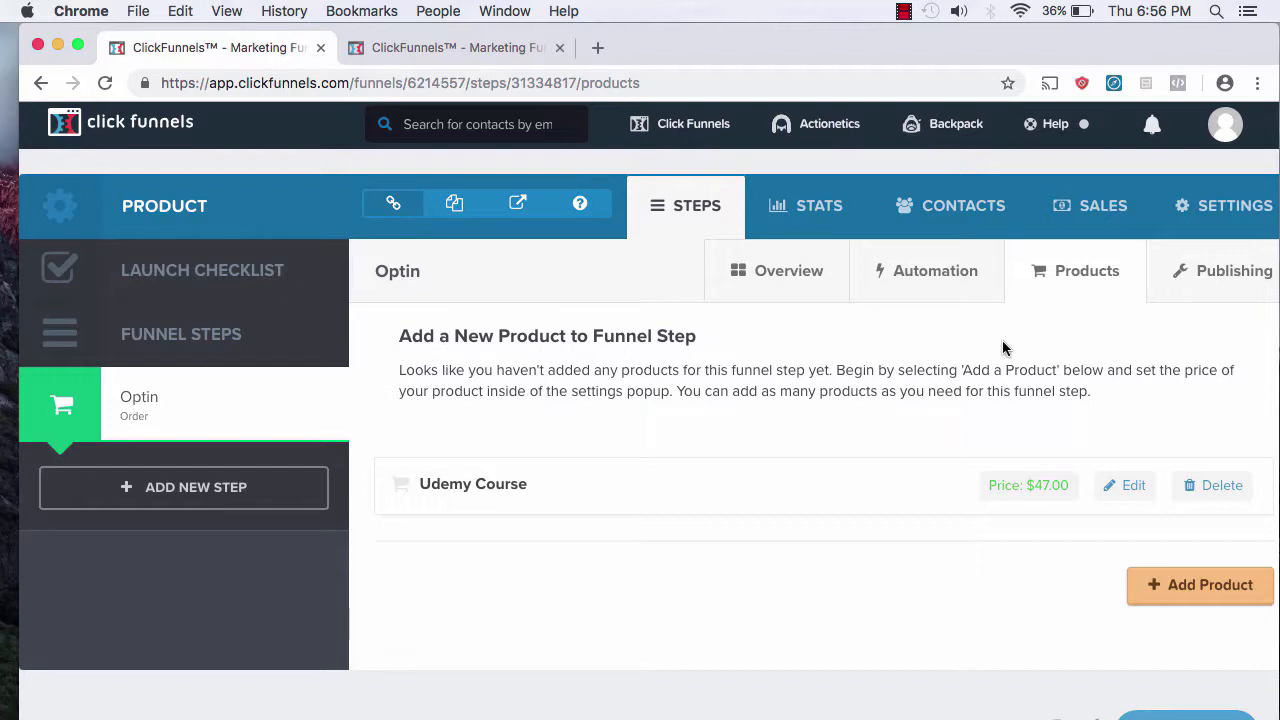
Step: Check the Secret Sign Up URL in the membership area funnel tab
click(493, 45)
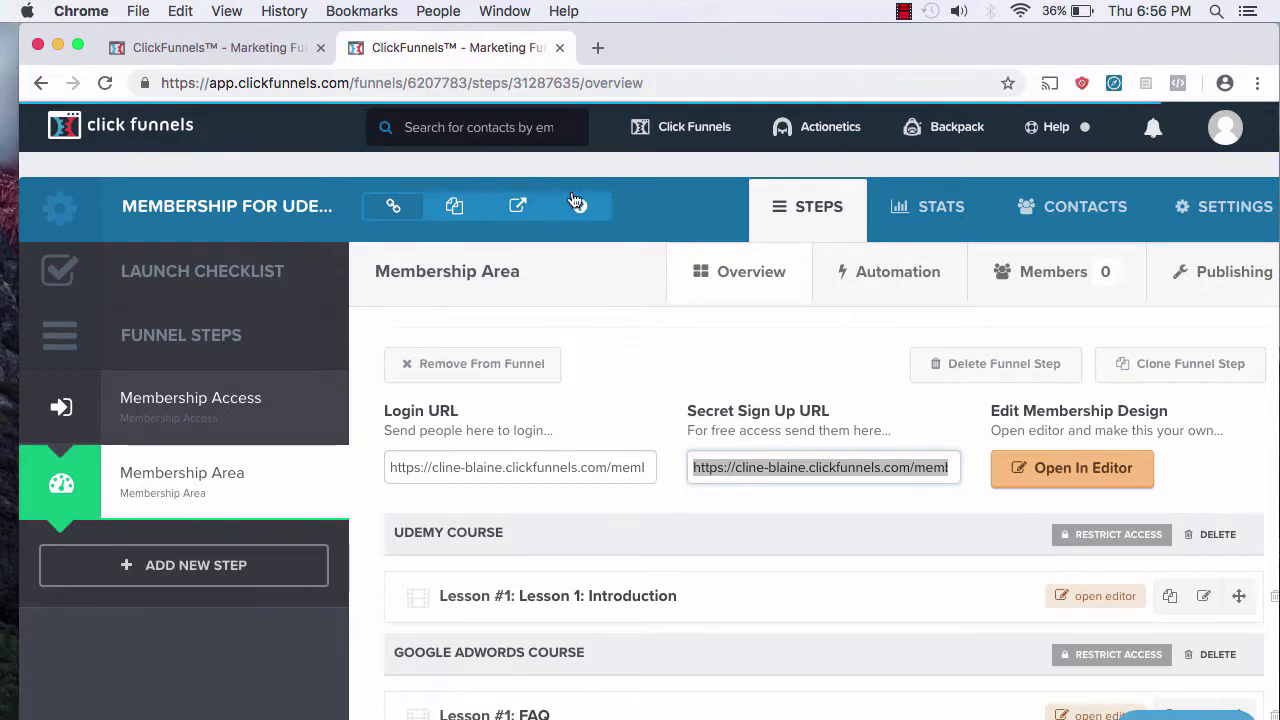
click(235, 47)
click(430, 47)
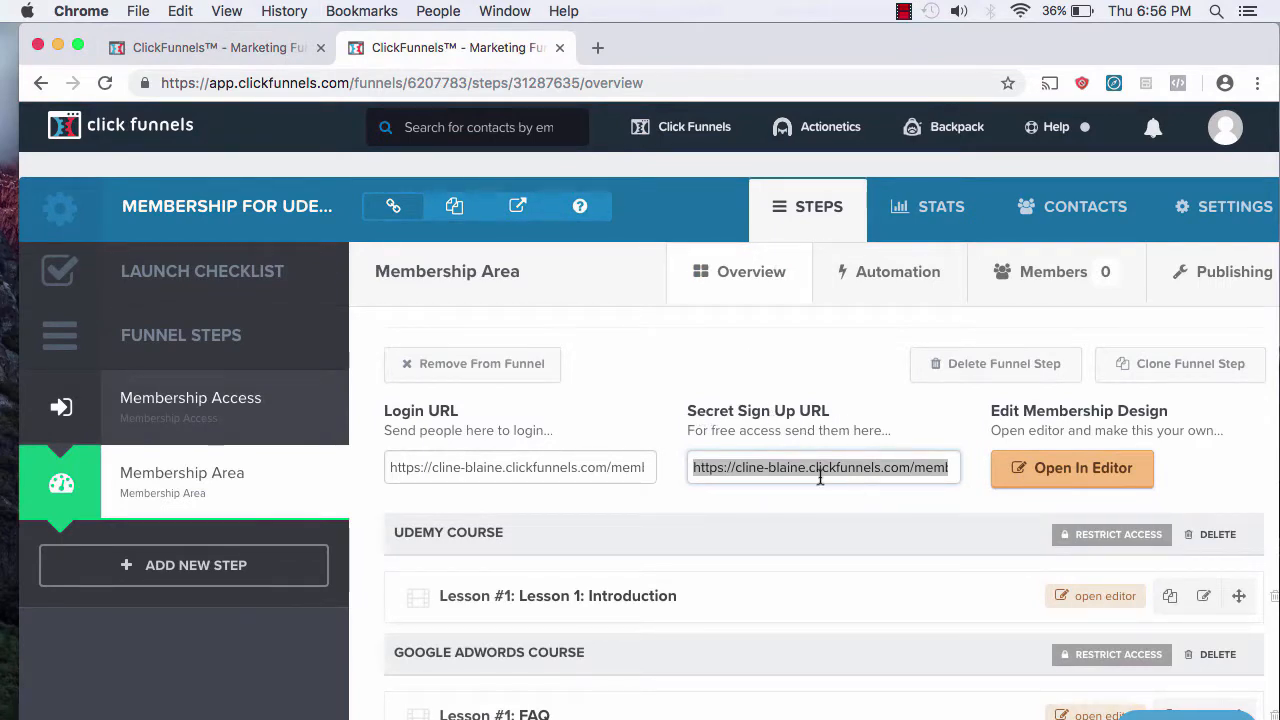
Step: Open the Optin step's order page in the page editor from its overview
click(220, 47)
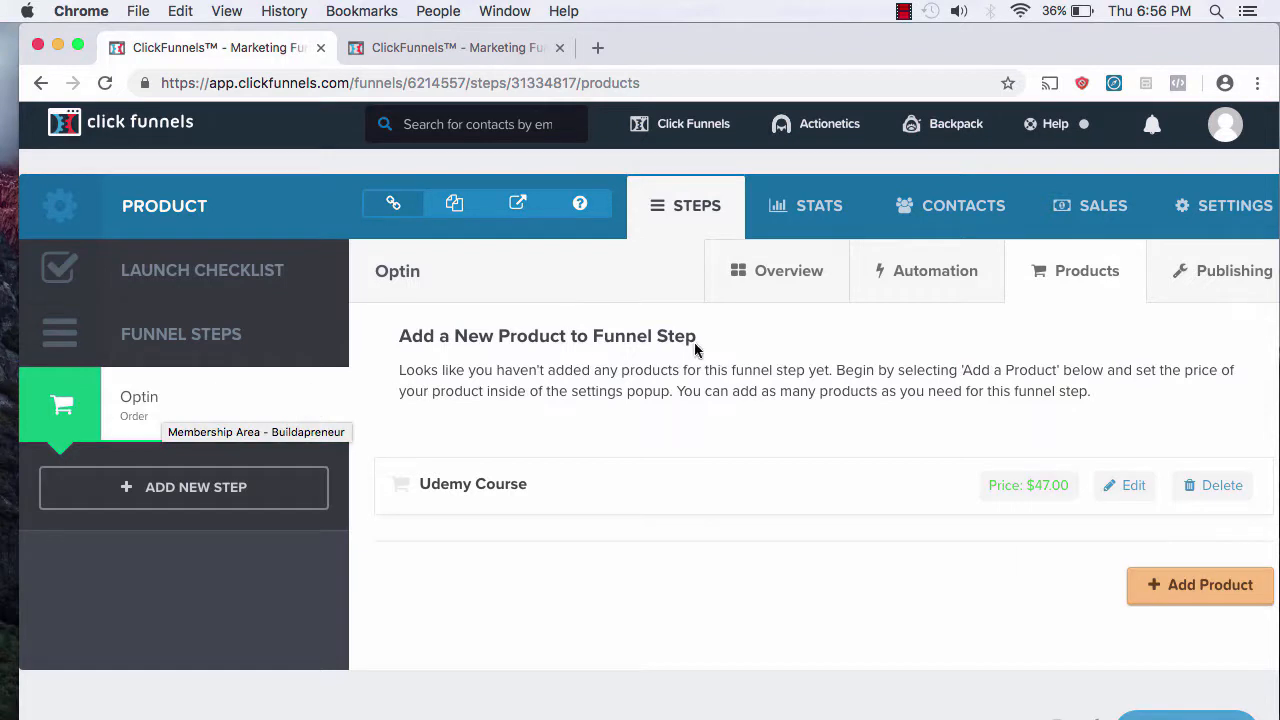
click(783, 266)
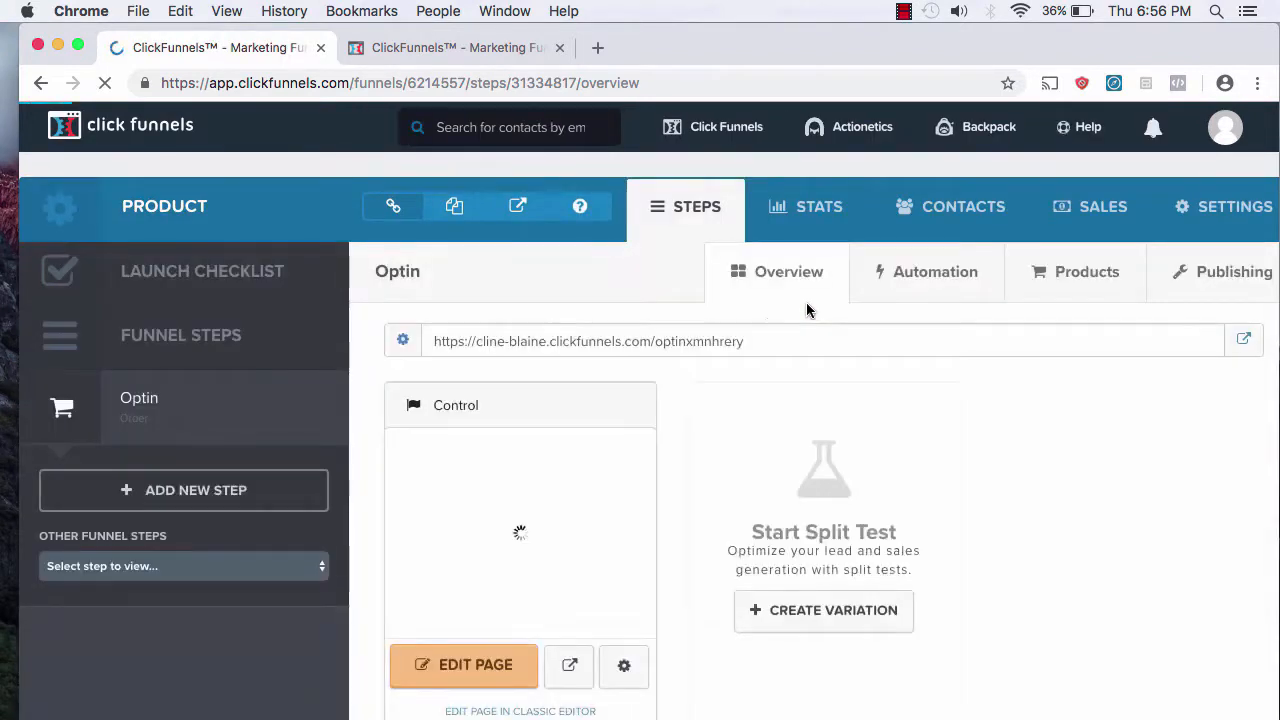
click(475, 676)
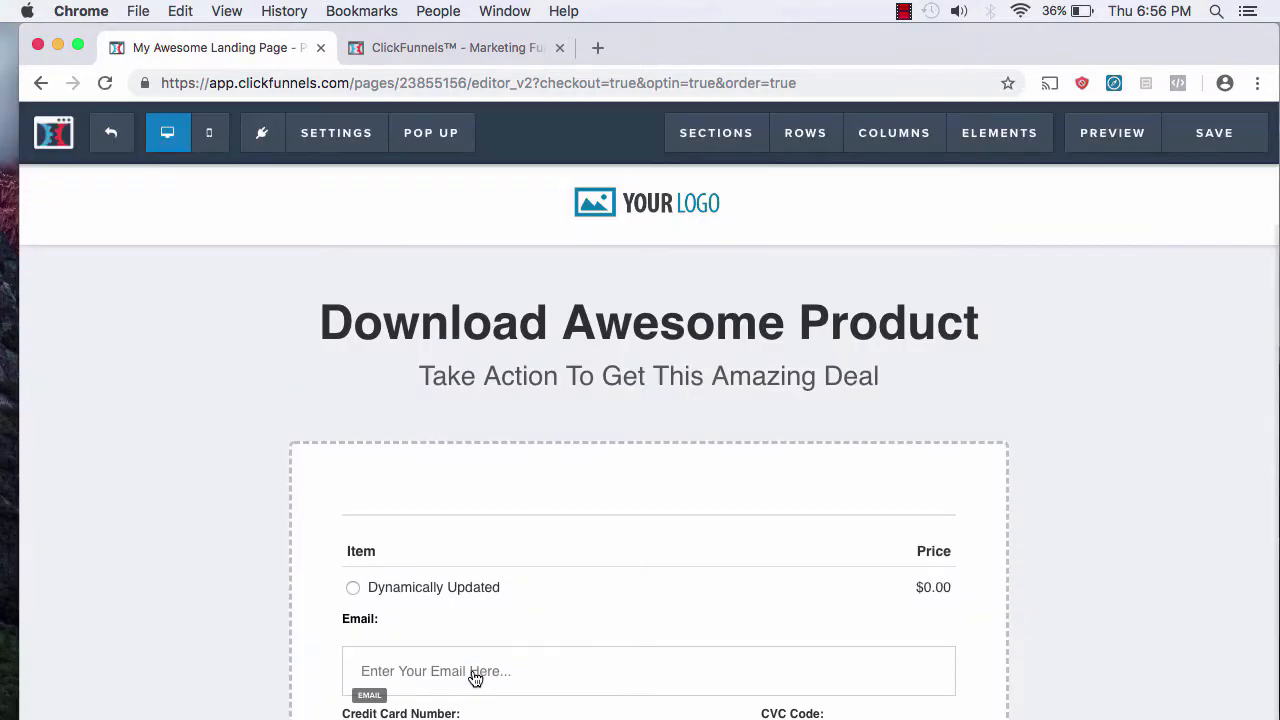
Step: Set the order page's On Submit Go To to the membership area URL and save the page
mouse_move(323, 129)
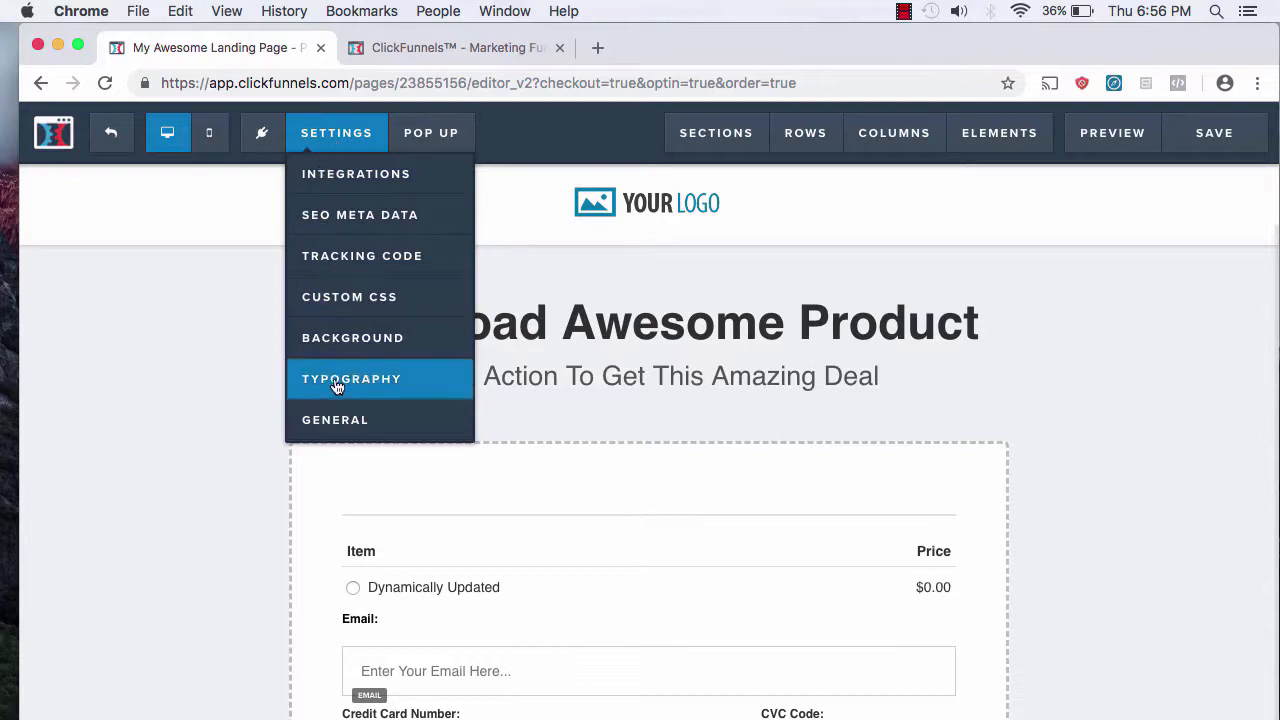
click(322, 424)
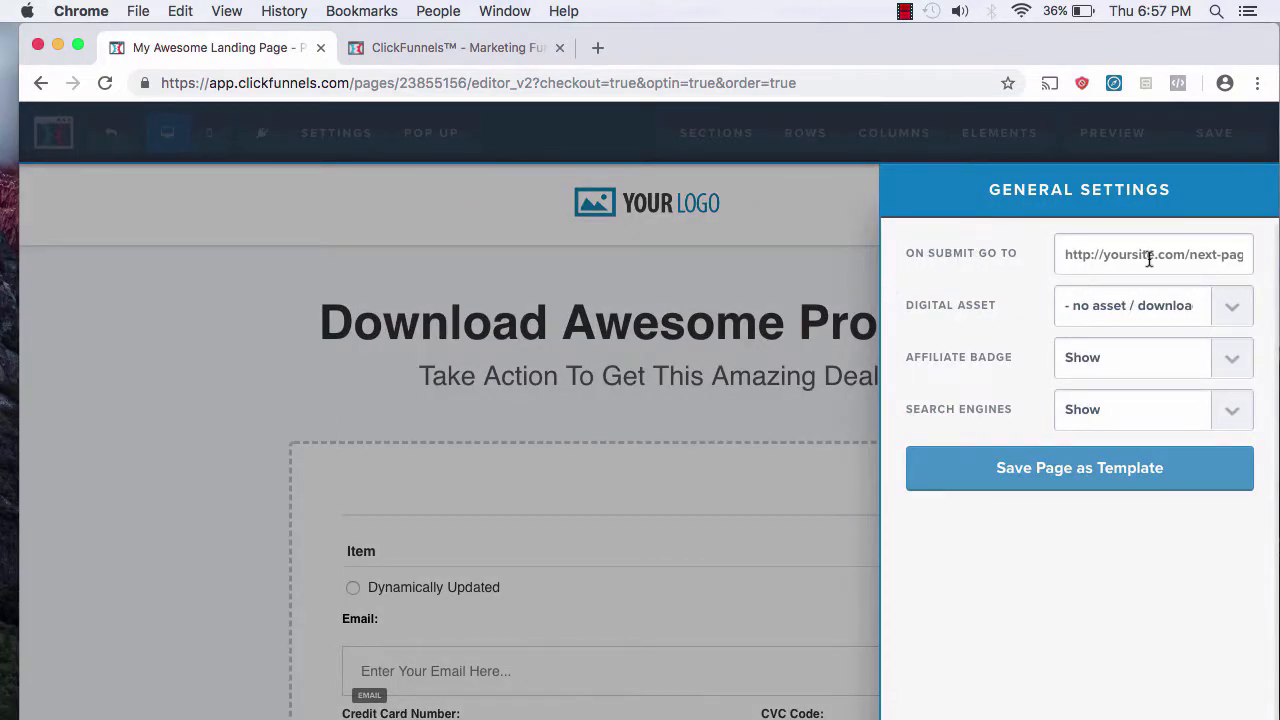
click(1149, 259)
key(super+v)
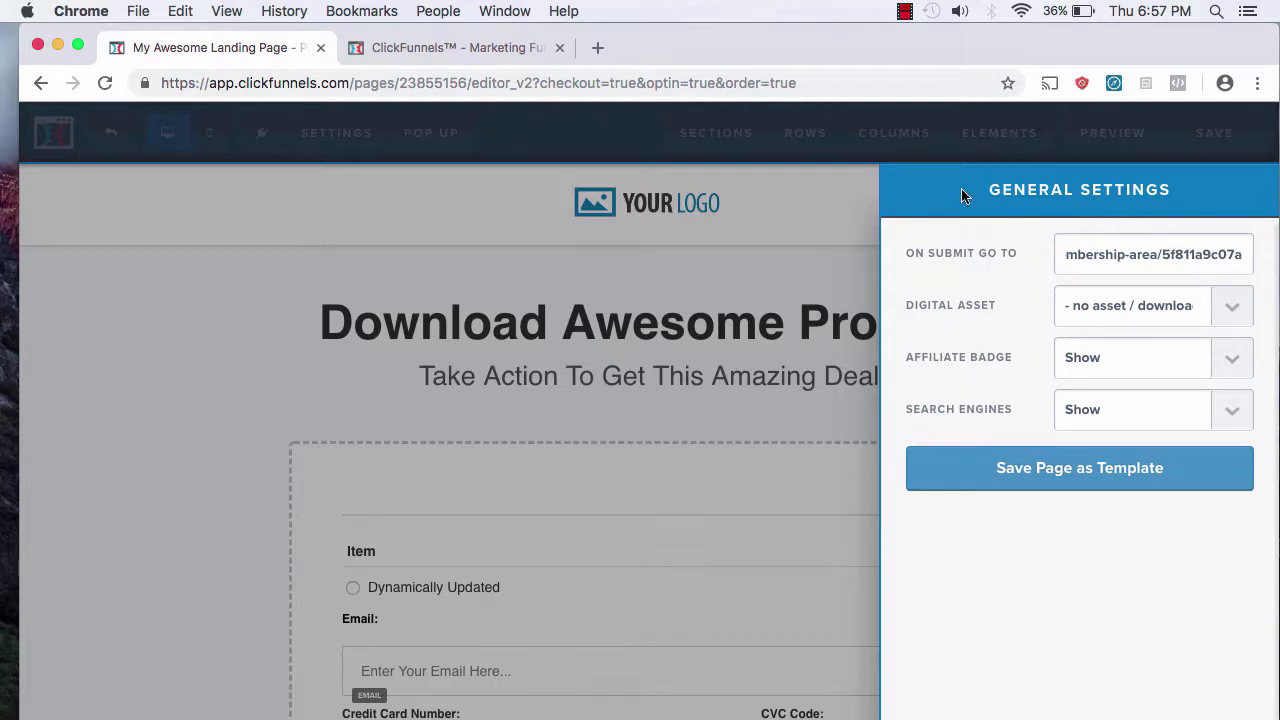
click(718, 214)
click(1200, 137)
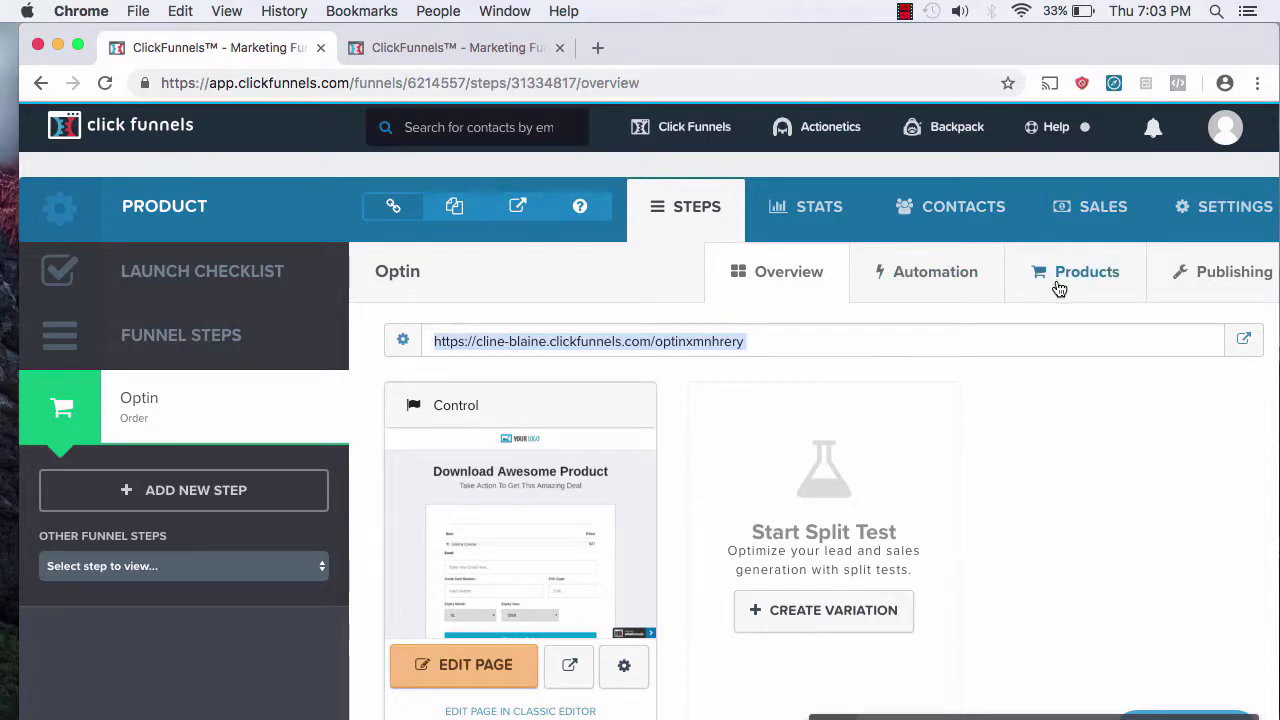
Step: Edit the Udemy Course product from the Optin Products tab and view its Fulfillment Email settings
click(1099, 277)
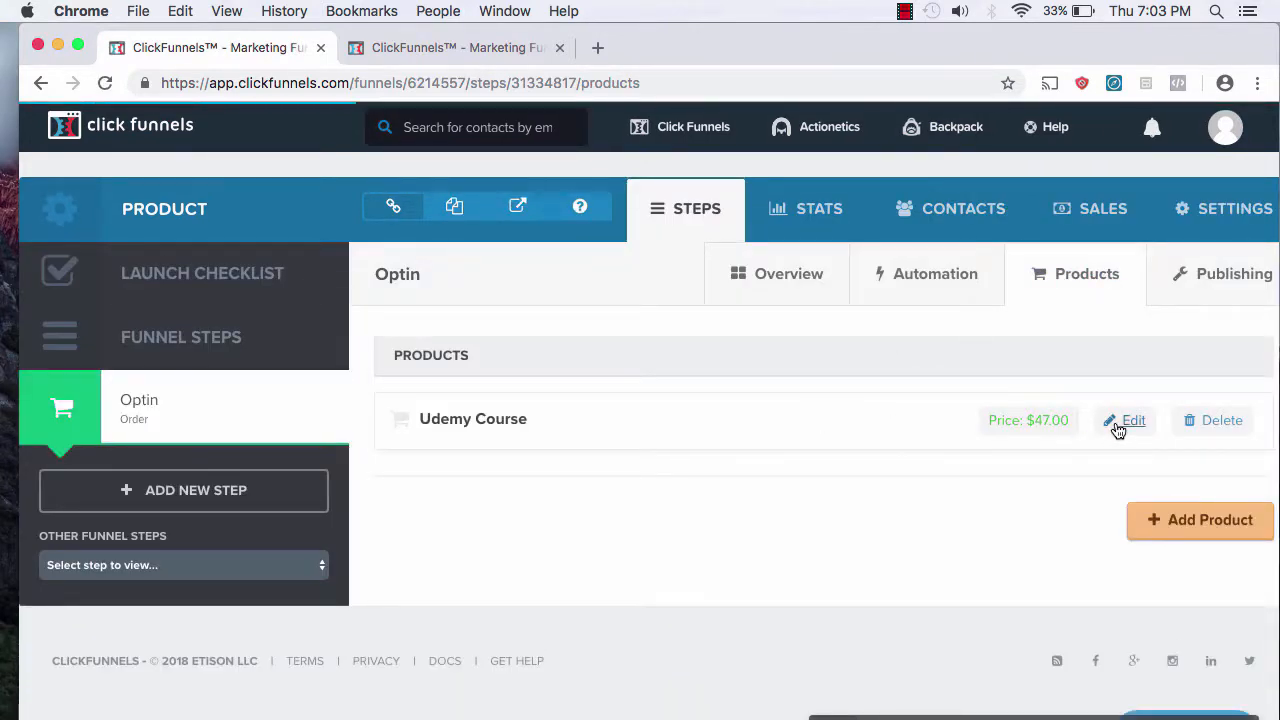
click(1130, 423)
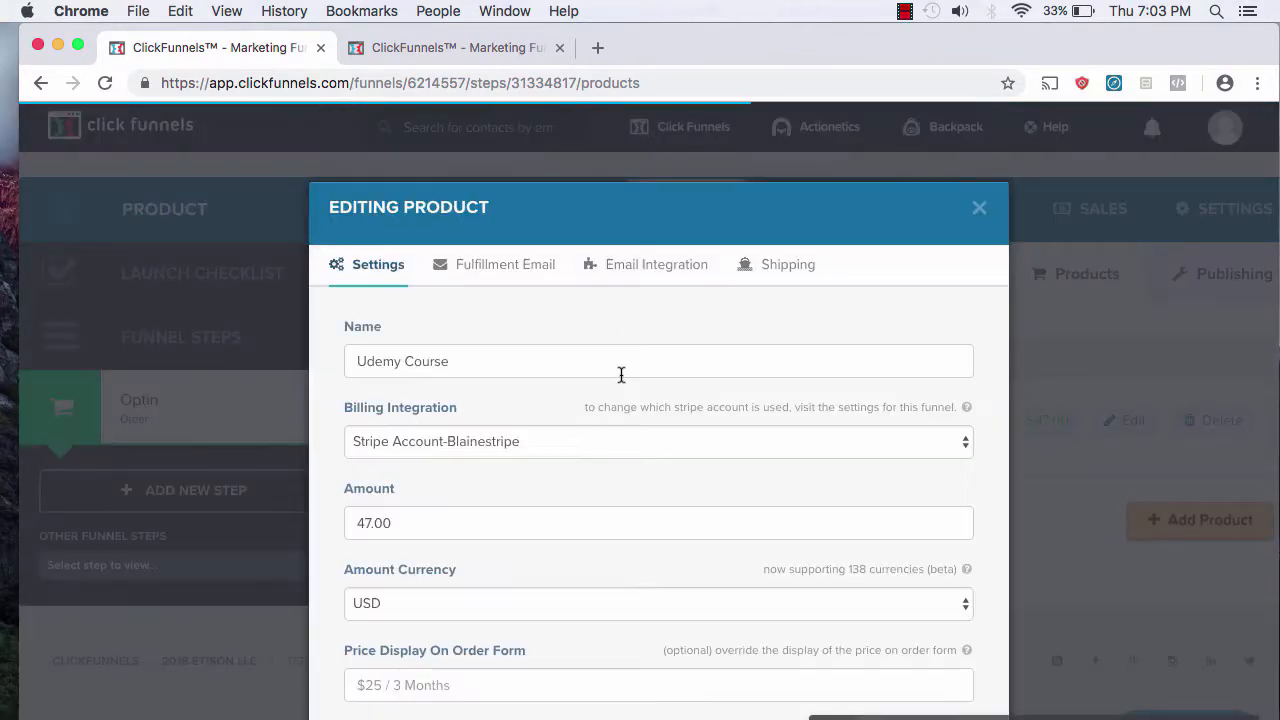
click(490, 265)
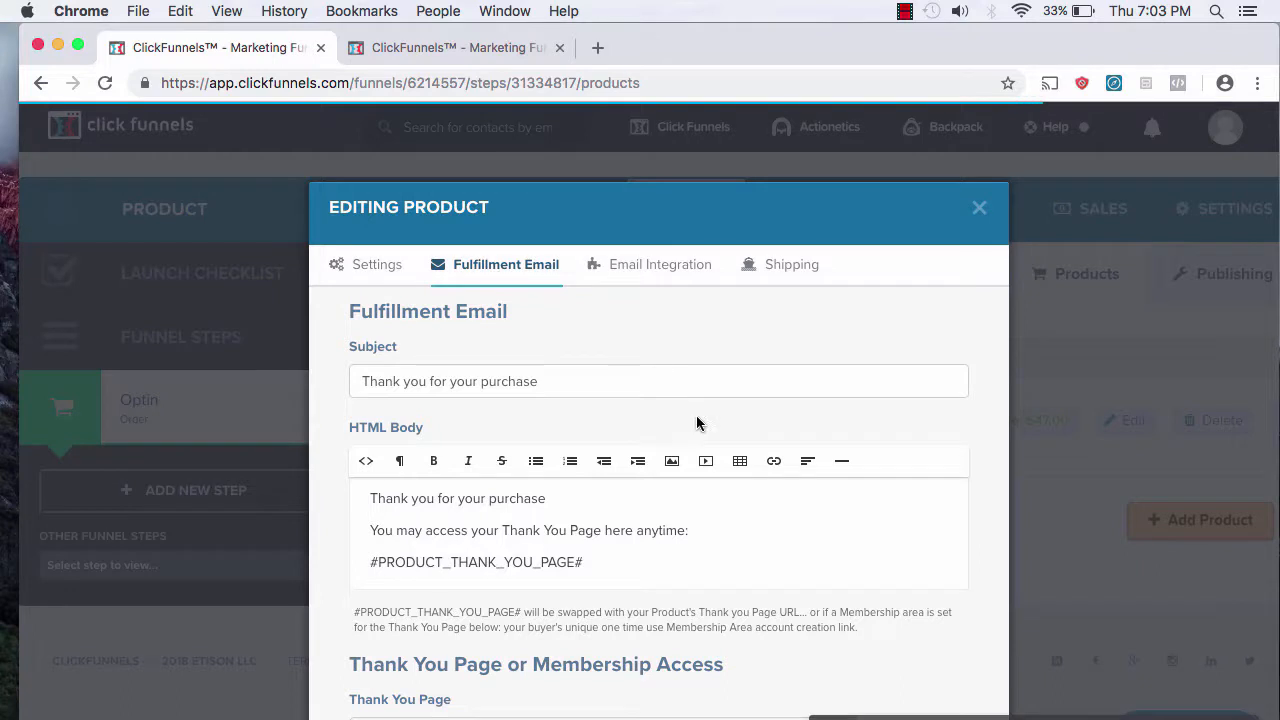
scroll(697, 422, down, 2)
scroll(697, 422, down, 2)
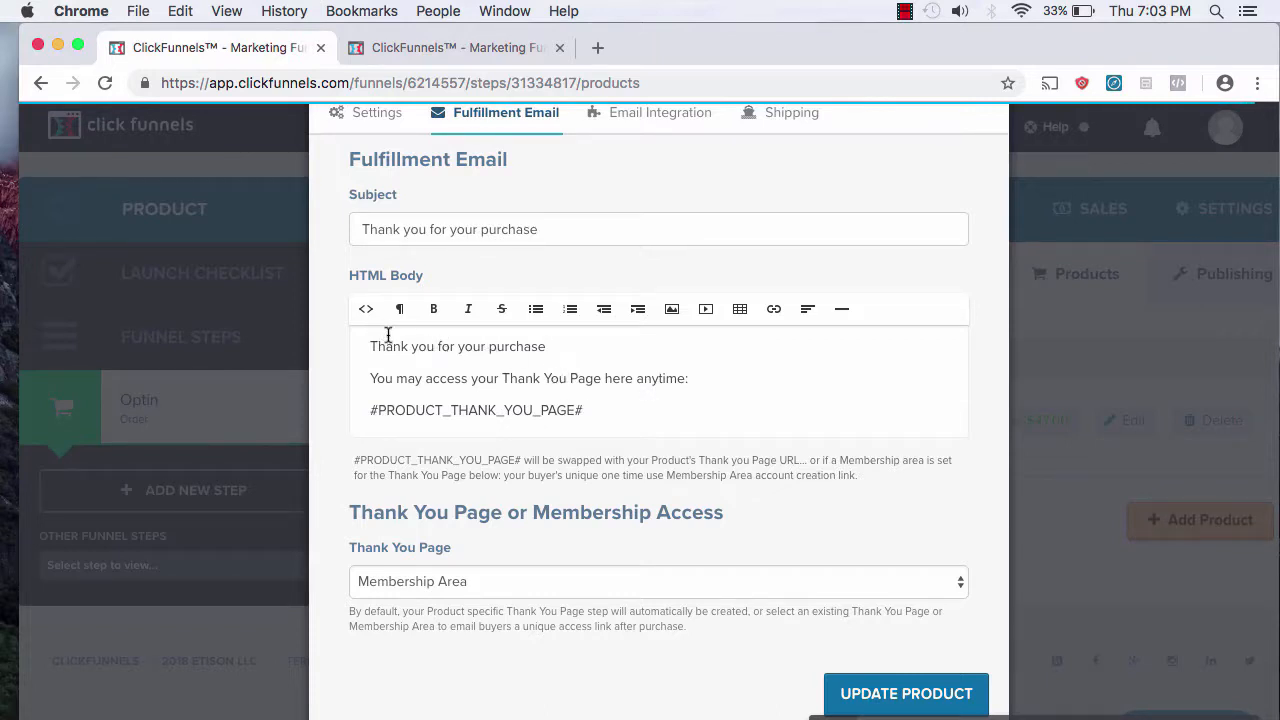
scroll(549, 363, up, 1)
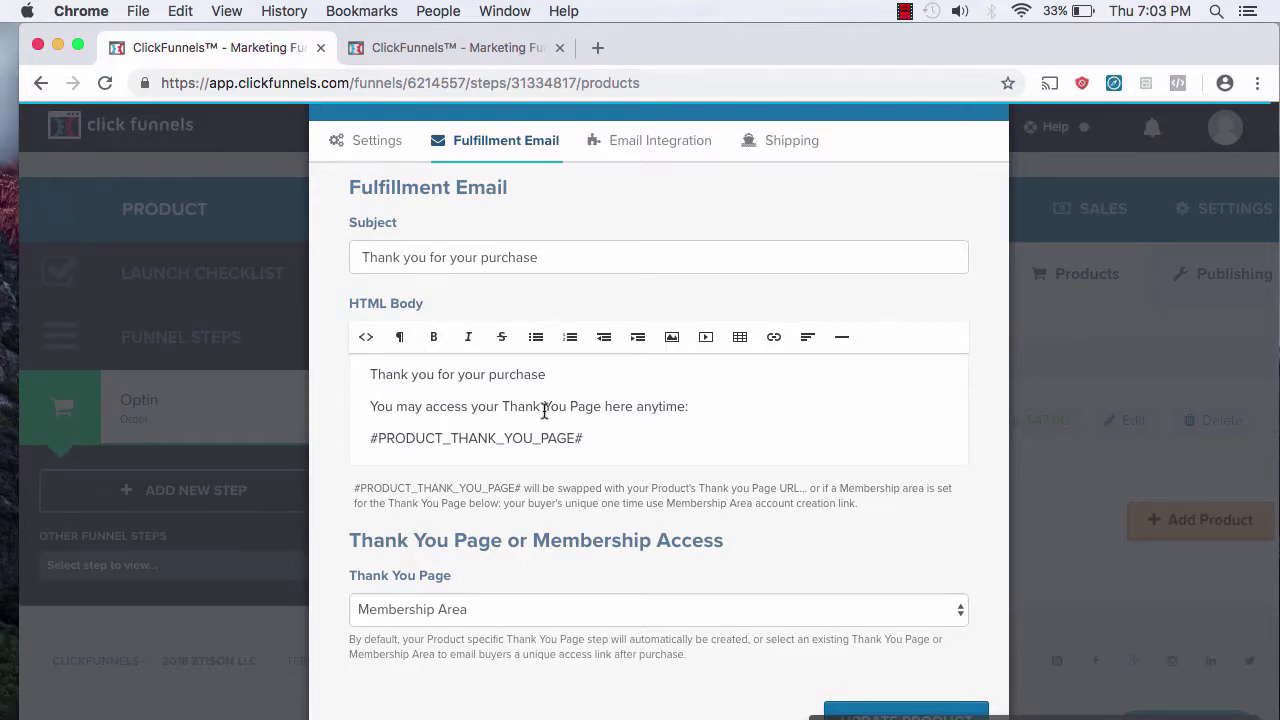
Step: Replace 'Thank You' in the email body with lowercase 'membership page'
double_click(548, 406)
click(563, 406)
drag(565, 406, 503, 406)
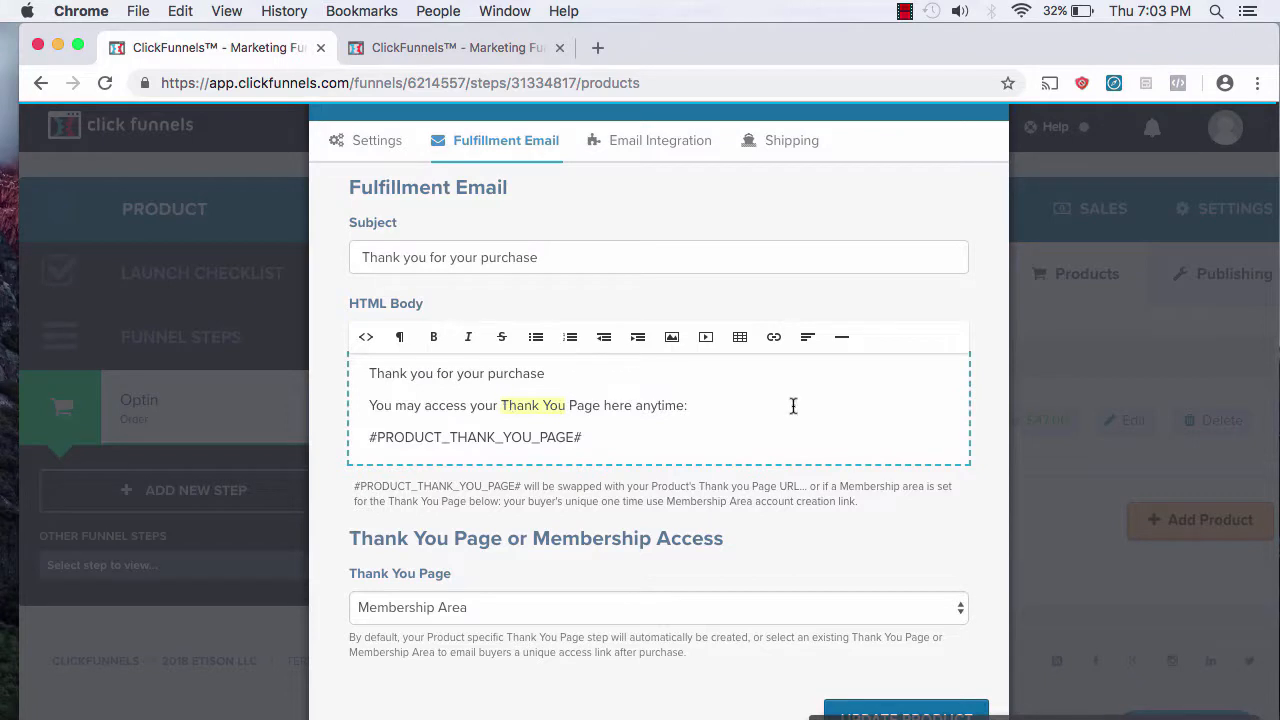
text(Membersh)
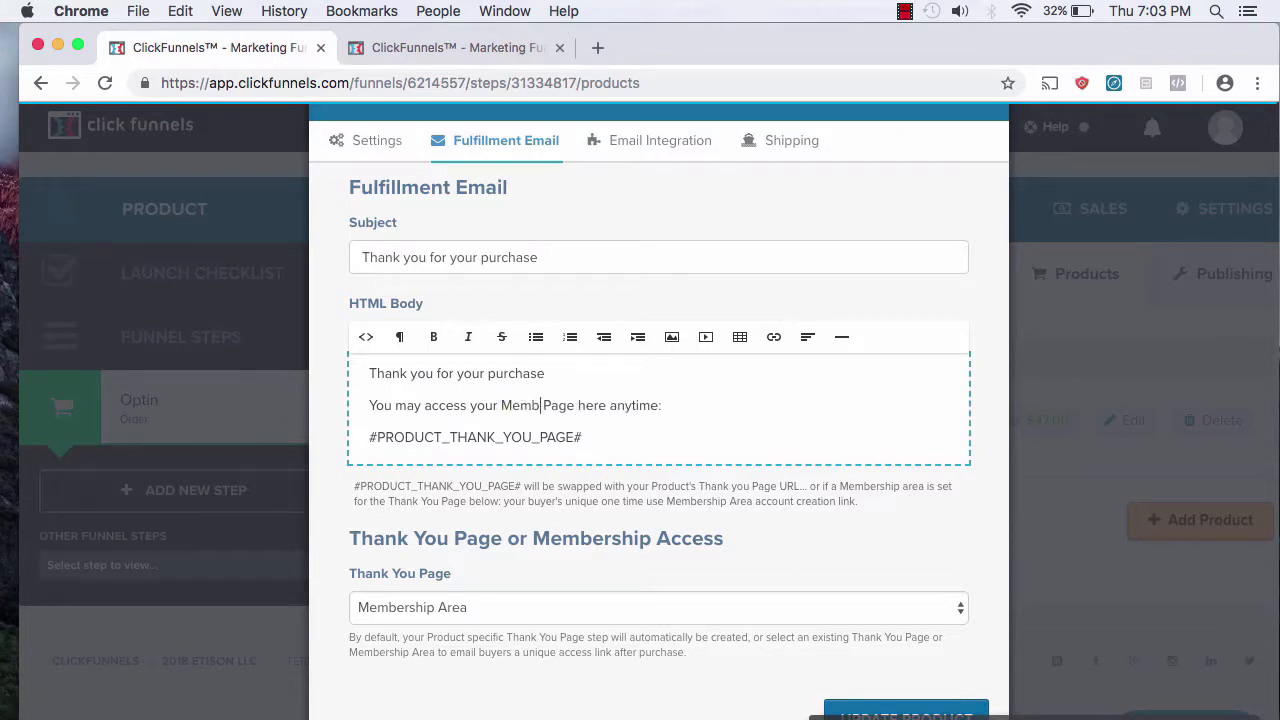
text(ip)
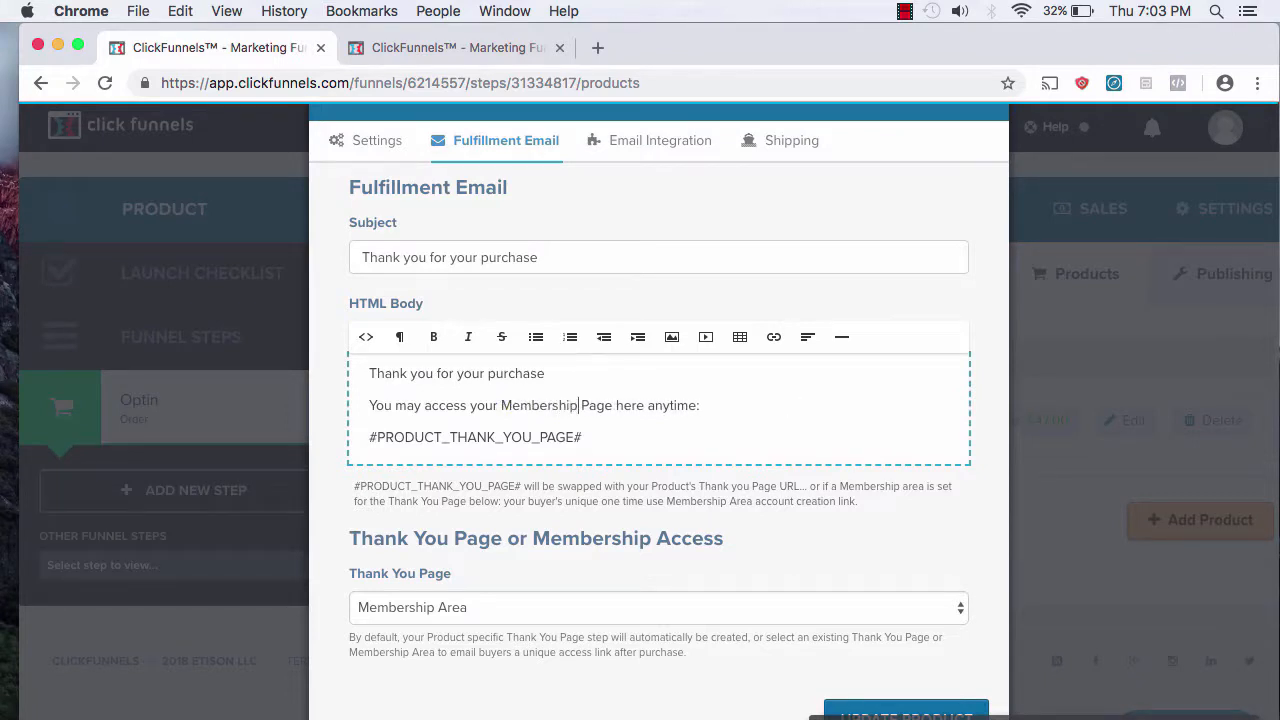
click(510, 405)
key(BackSpace)
text(m)
click(588, 405)
key(BackSpace)
text(p)
click(694, 406)
Step: Replace the #PRODUCT_THANK_YOU_PAGE# placeholder with the membership area's Login URL
triple_click(516, 431)
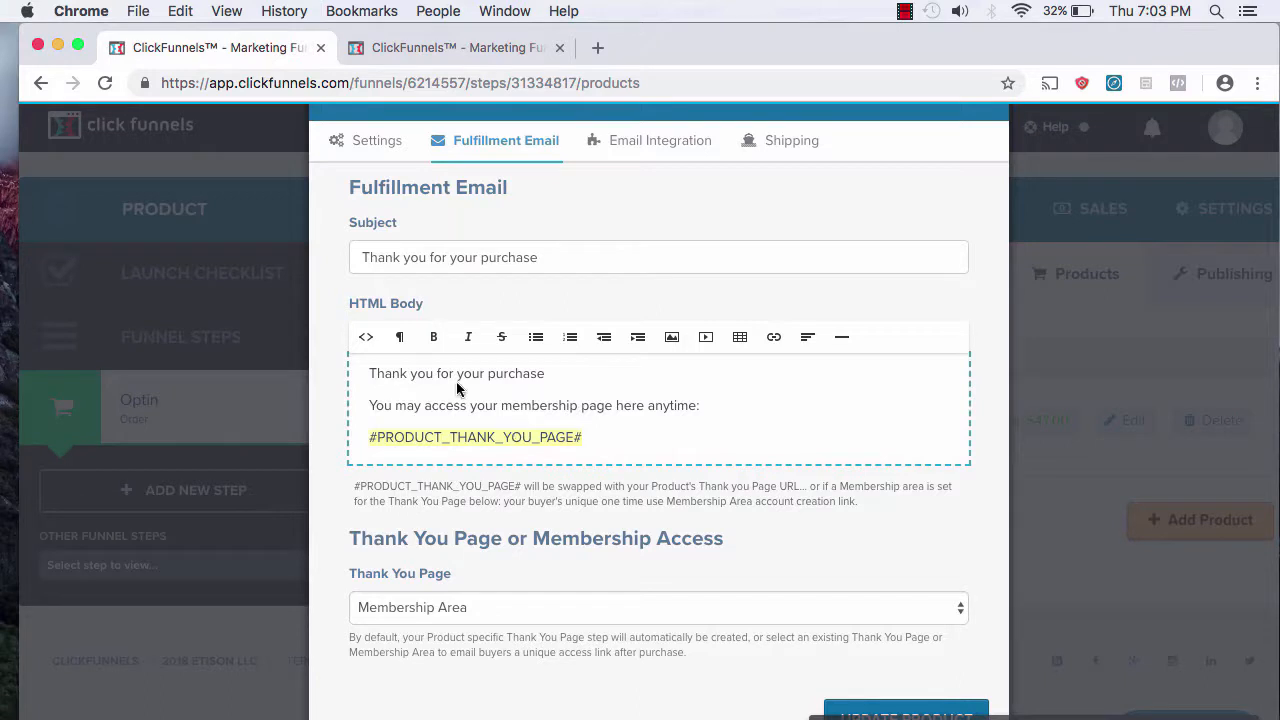
click(408, 46)
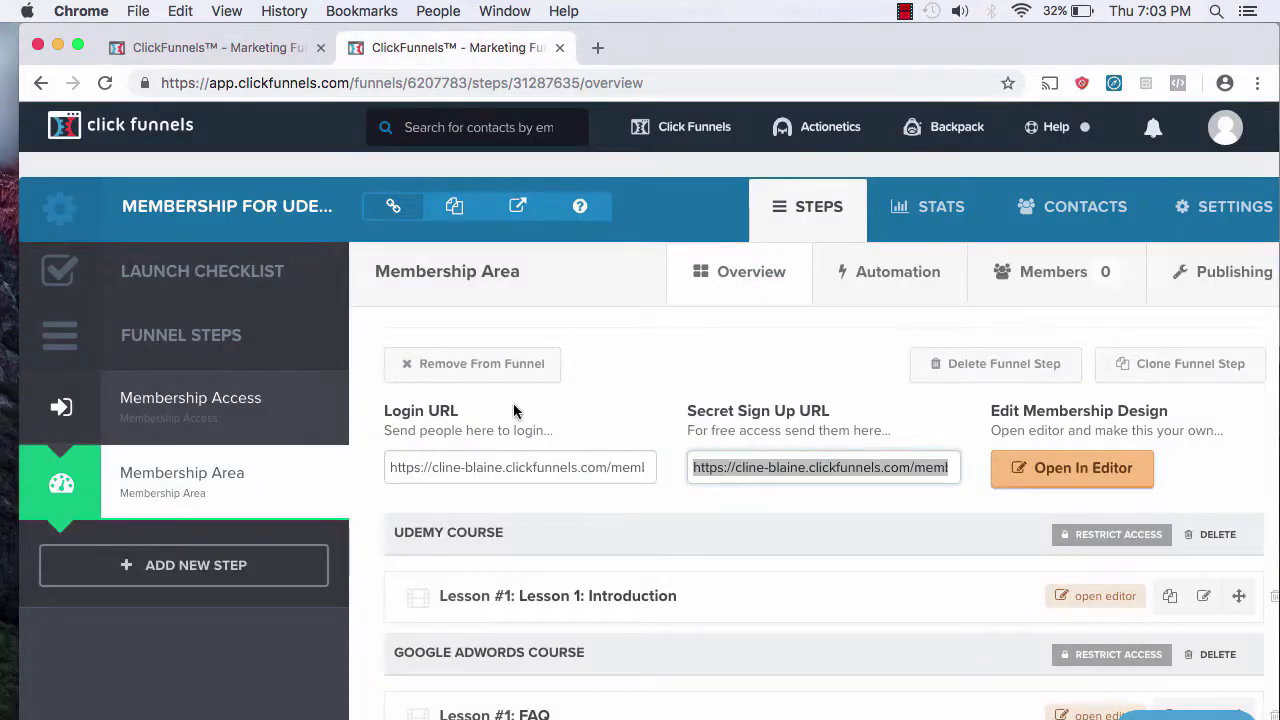
click(459, 469)
triple_click(459, 469)
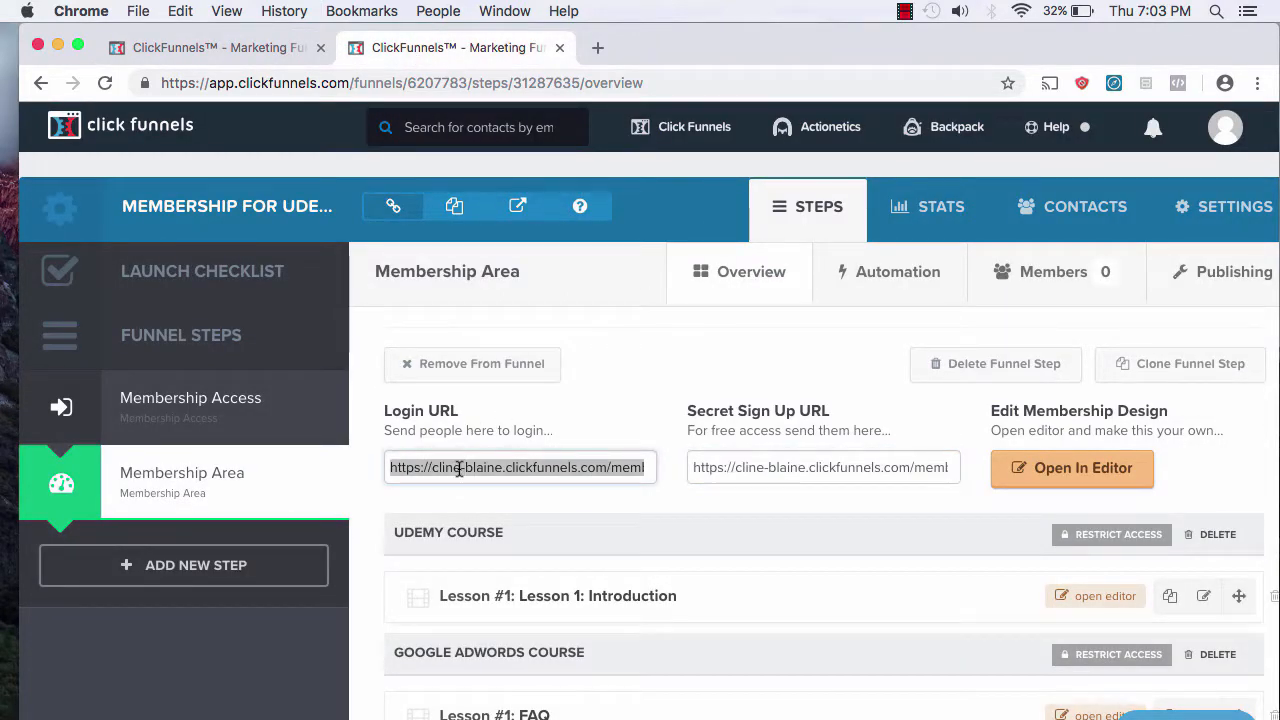
click(272, 52)
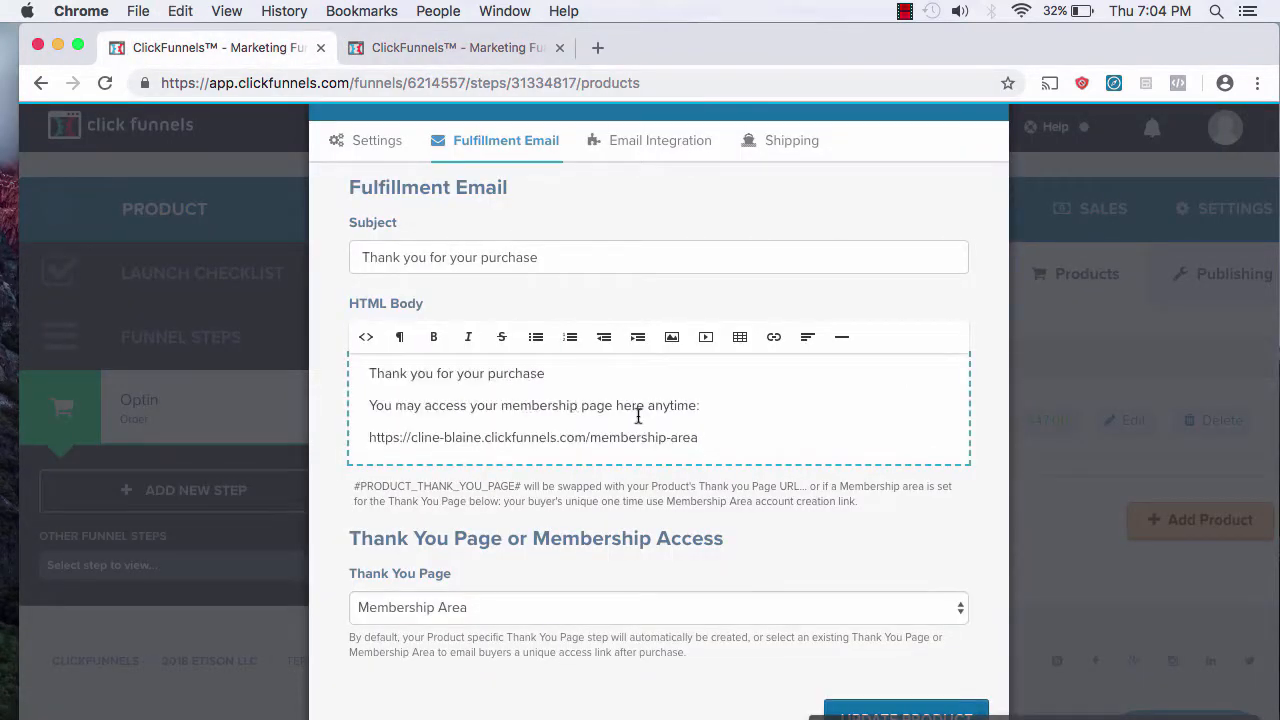
key(Return)
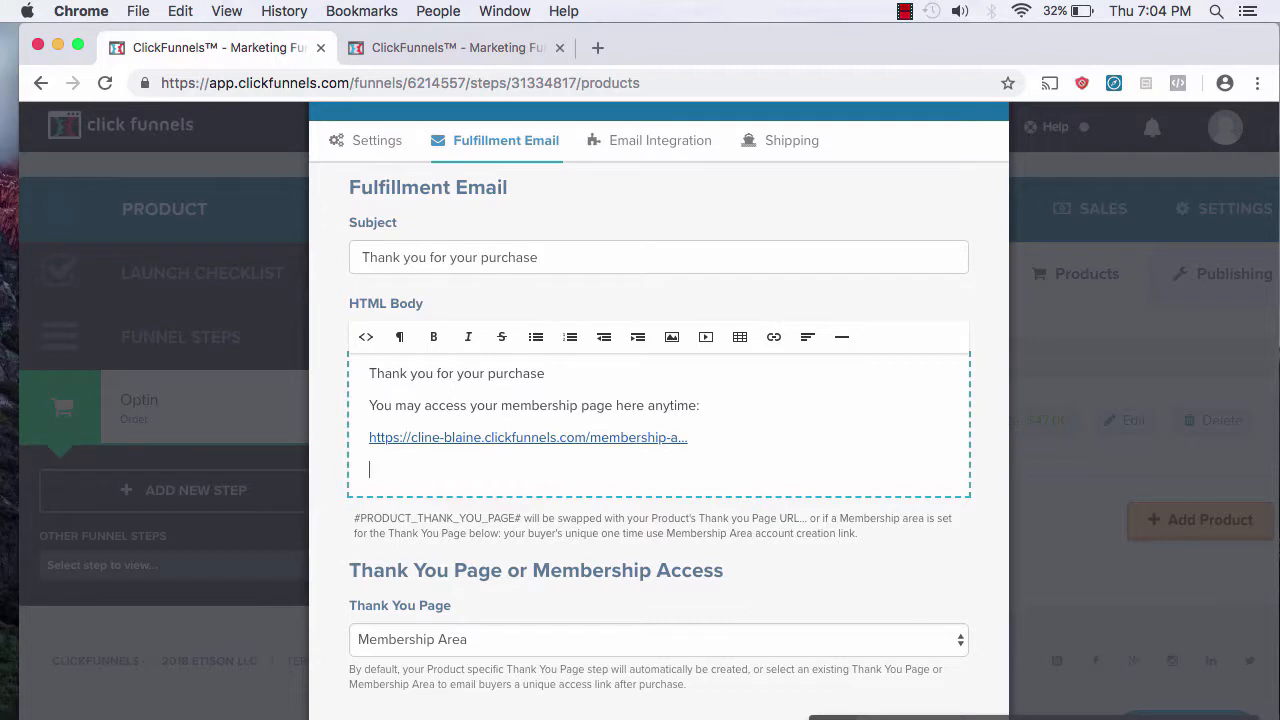
click(480, 48)
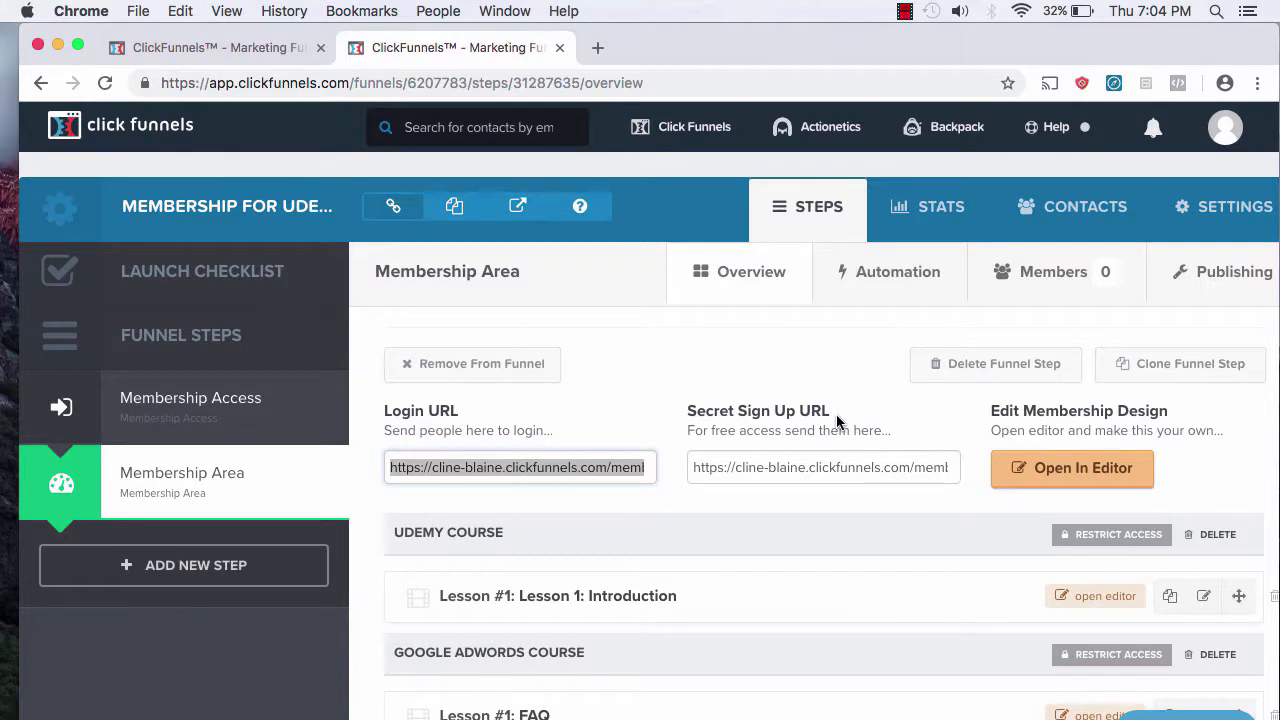
Step: Paste the membership area's Secret Sign Up URL into the fulfillment email body
click(734, 470)
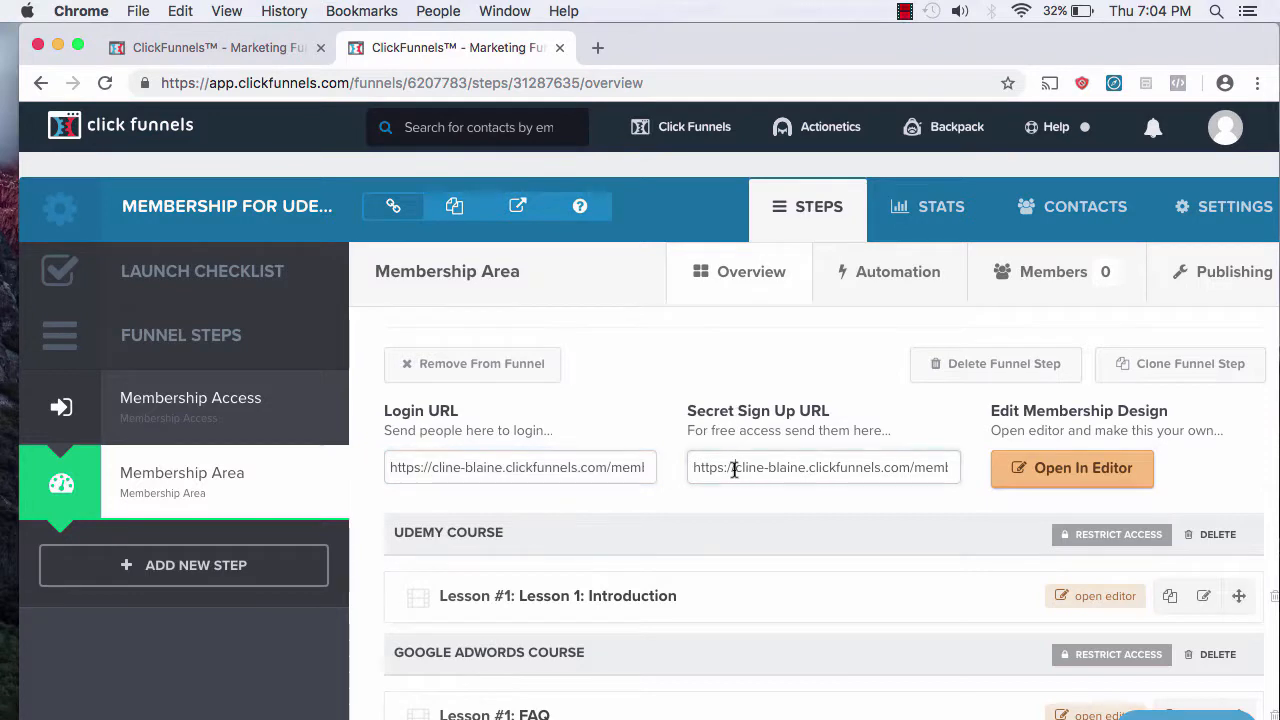
click(734, 470)
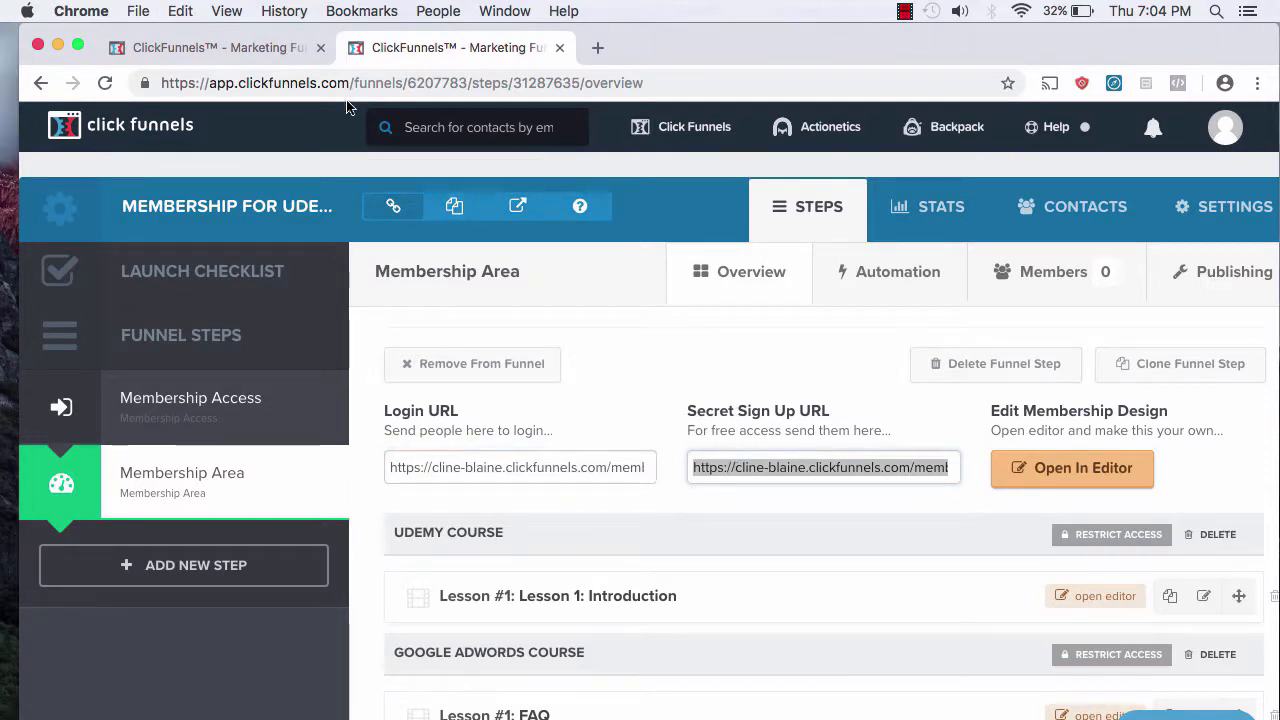
click(200, 48)
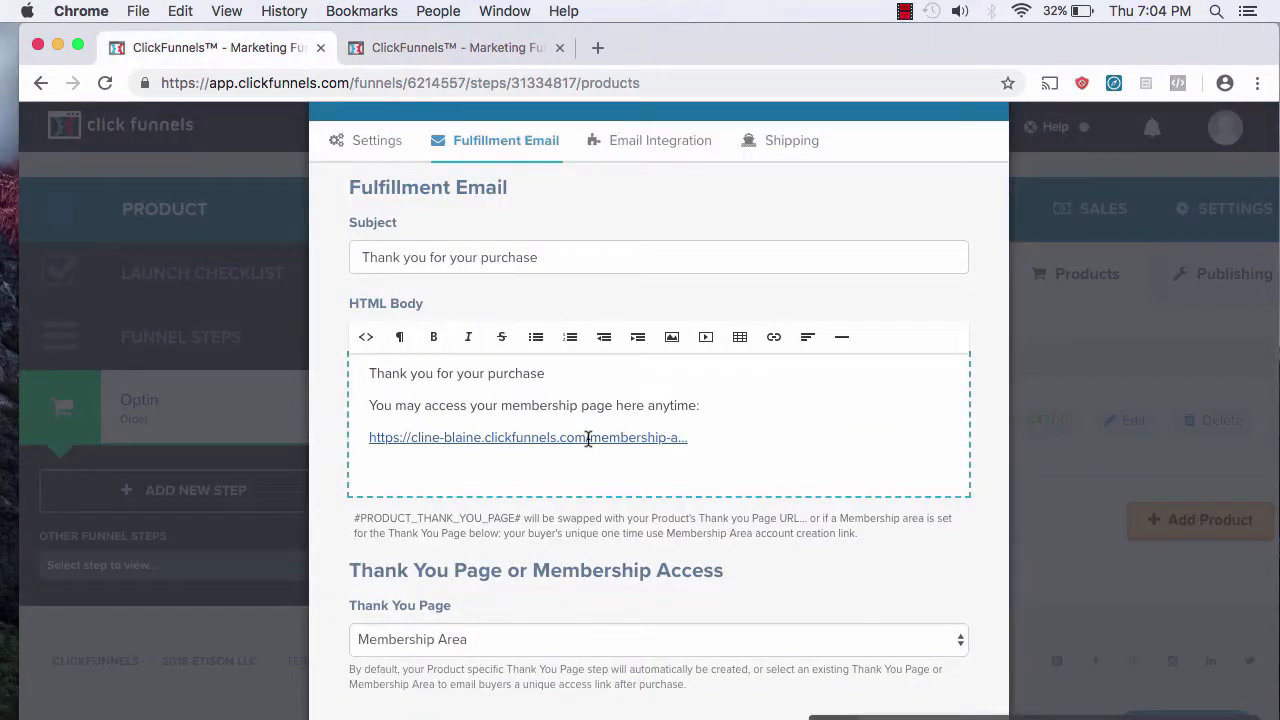
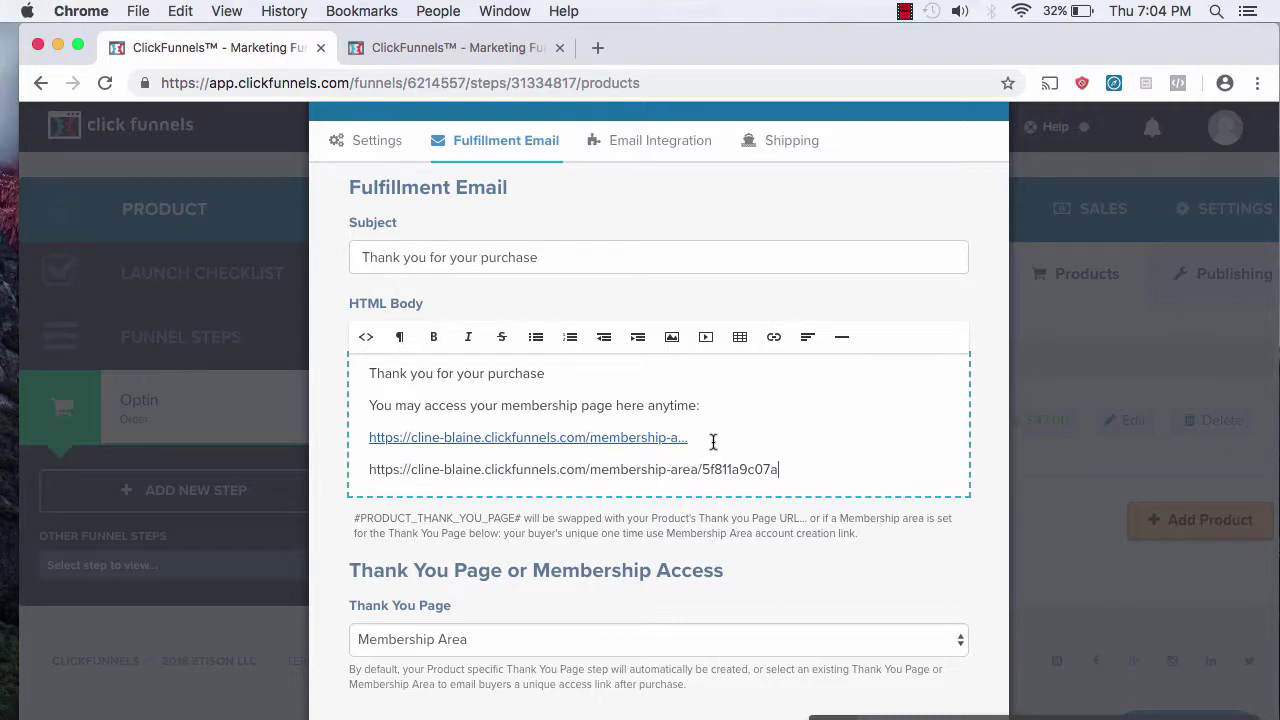
key(Return)
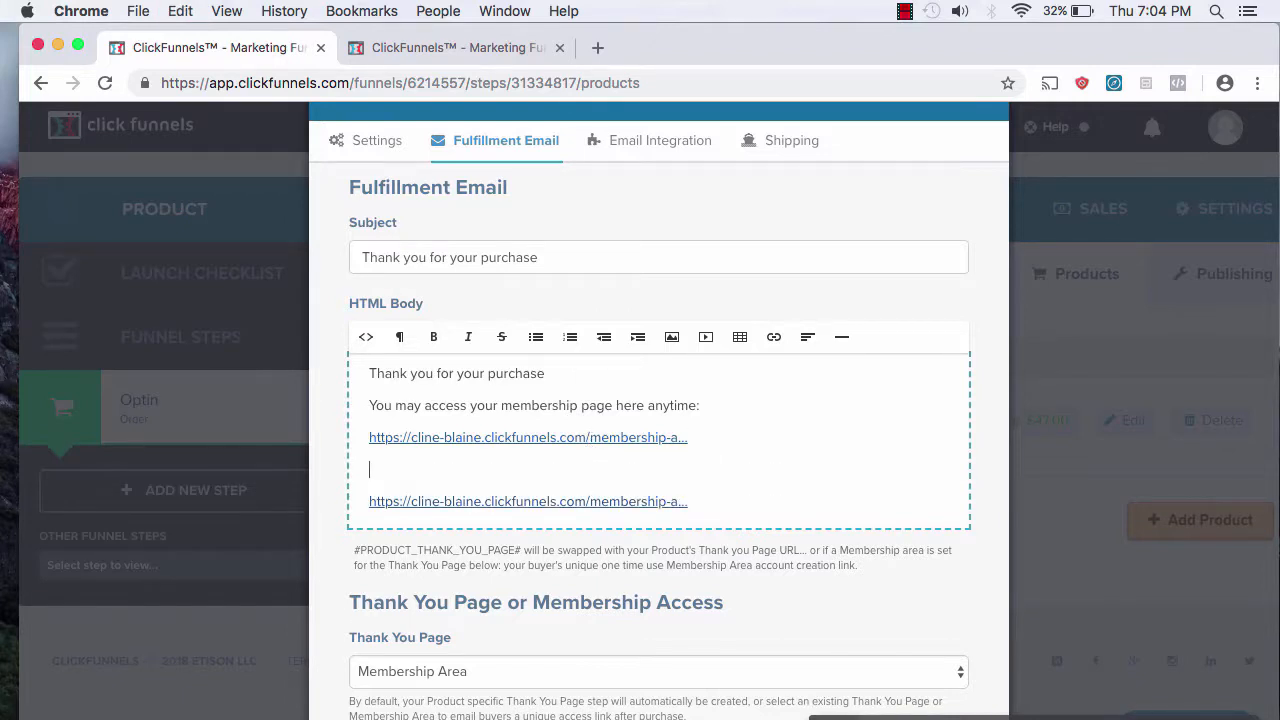
Step: Add 'If you are having trouble registering, please visit here:' and a 'Best,' sign-off with the sender's name
text(If you are having trouble )
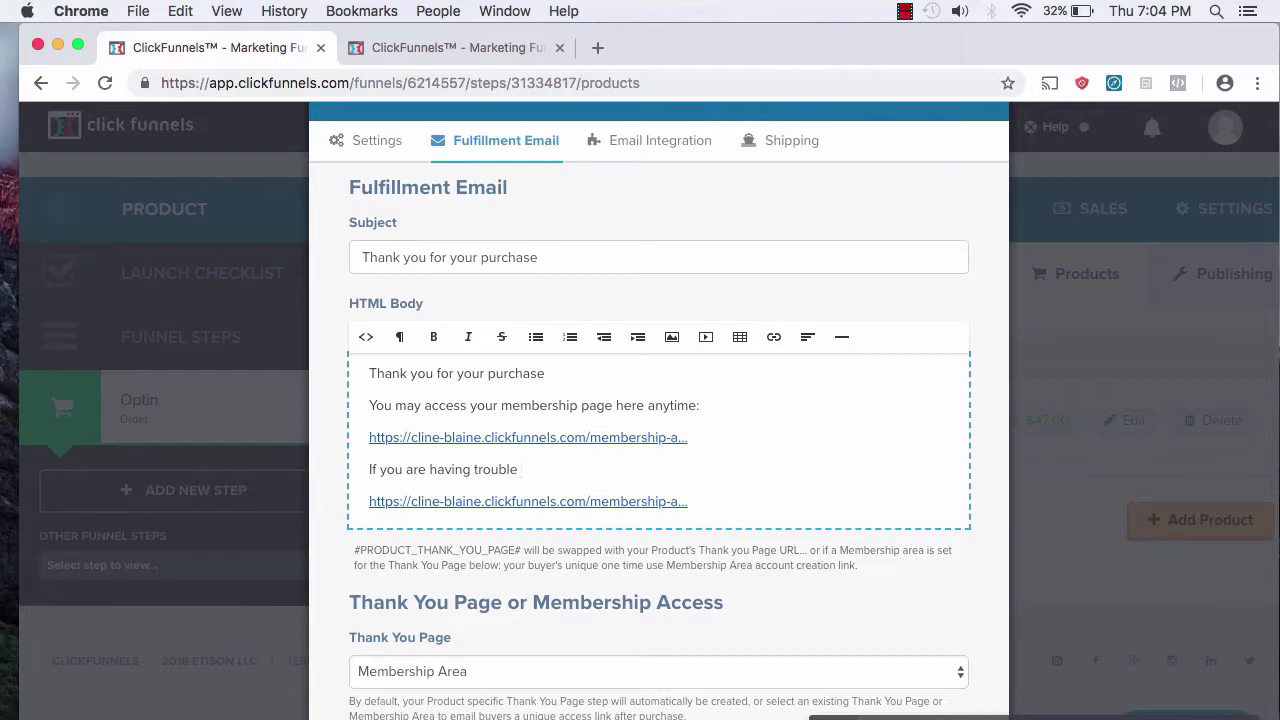
text(registering, please visit )
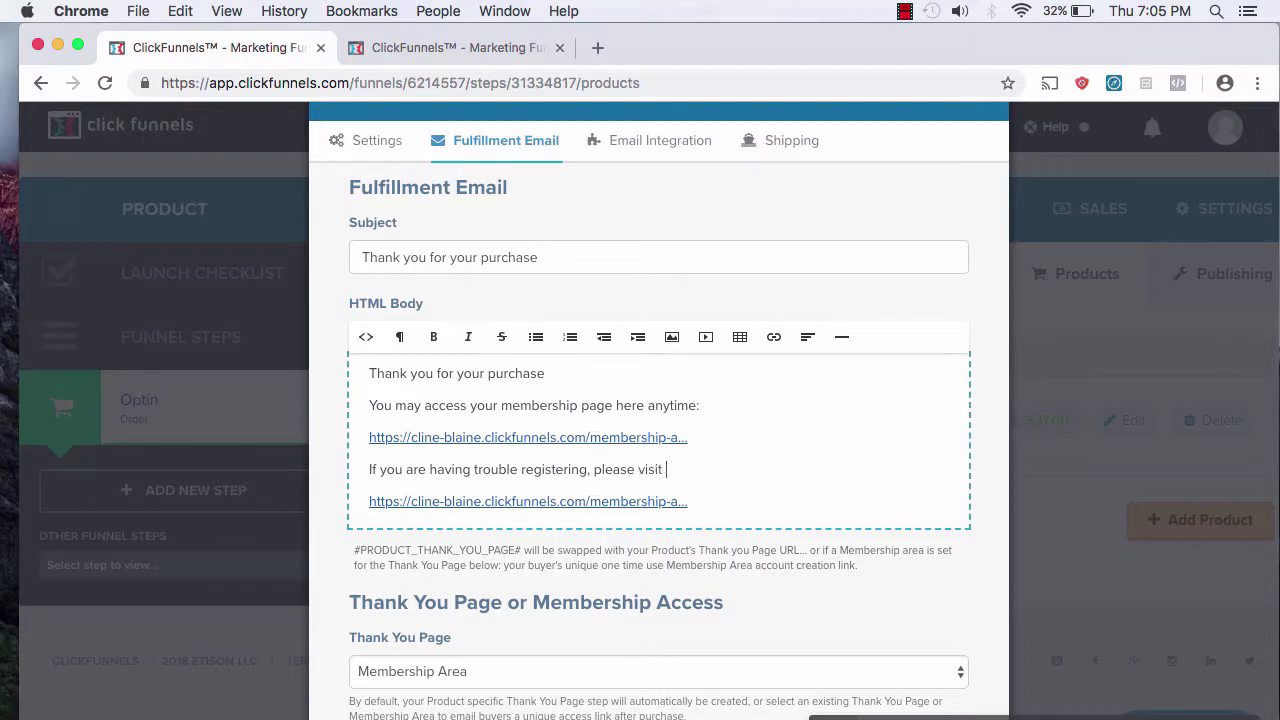
text(t)
key(BackSpace)
text(here:)
key(Return)
key(Return)
text(Best)
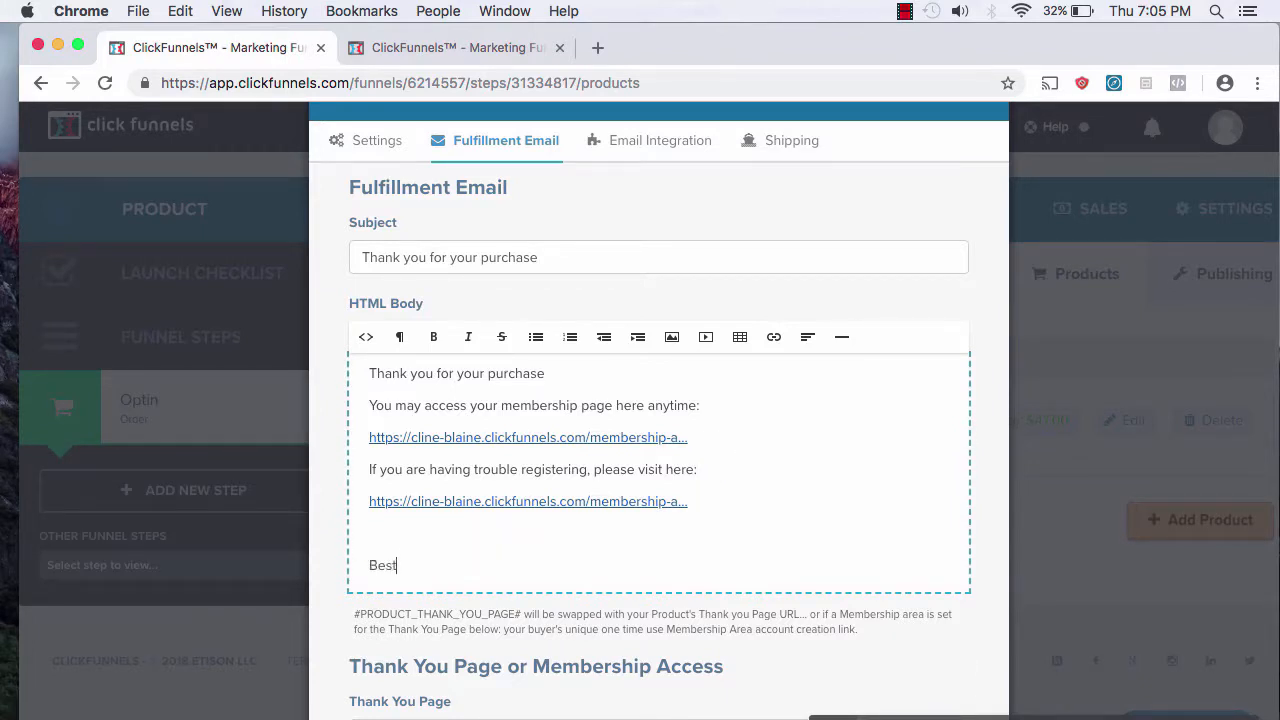
text(,)
key(Return)
text(Blaine)
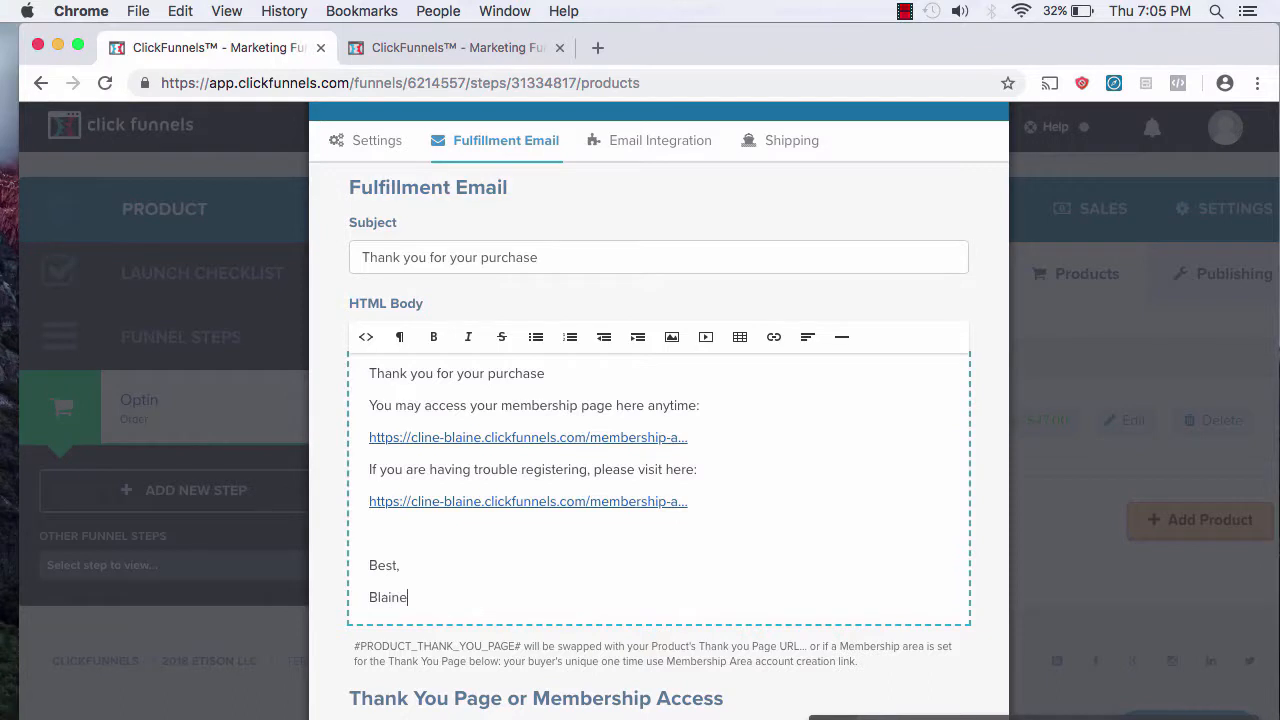
scroll(827, 528, down, 5)
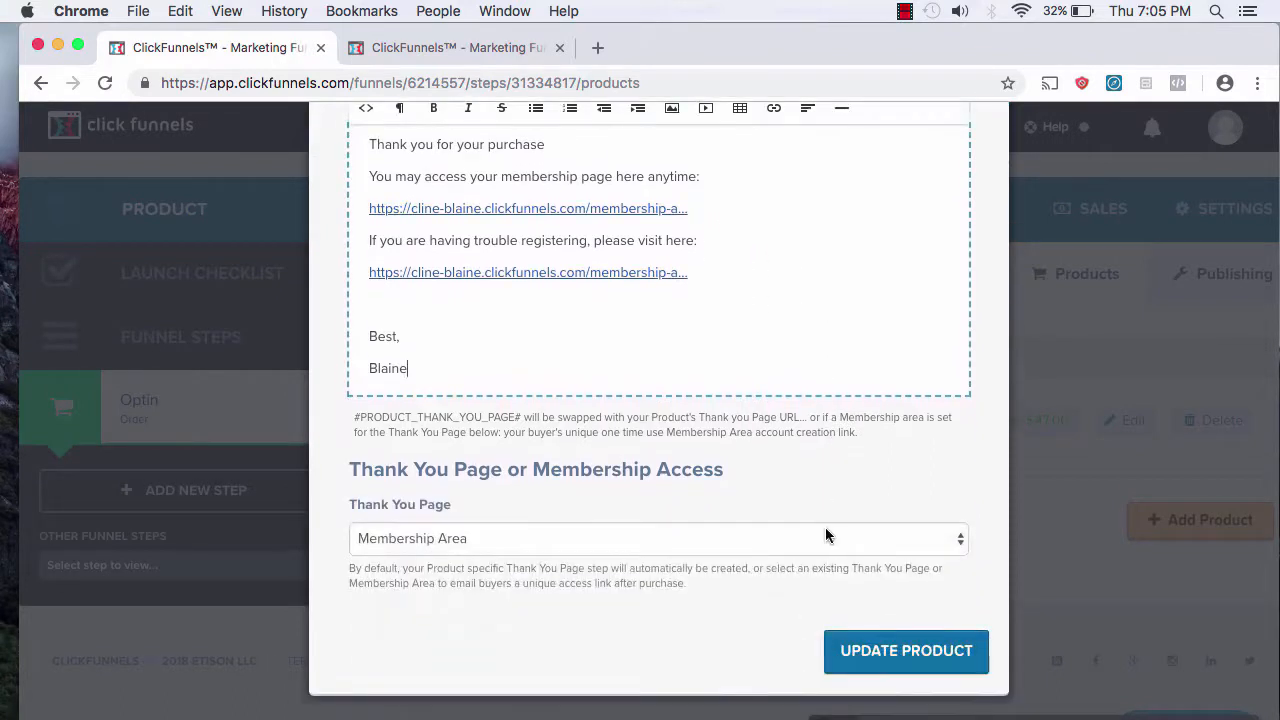
click(774, 540)
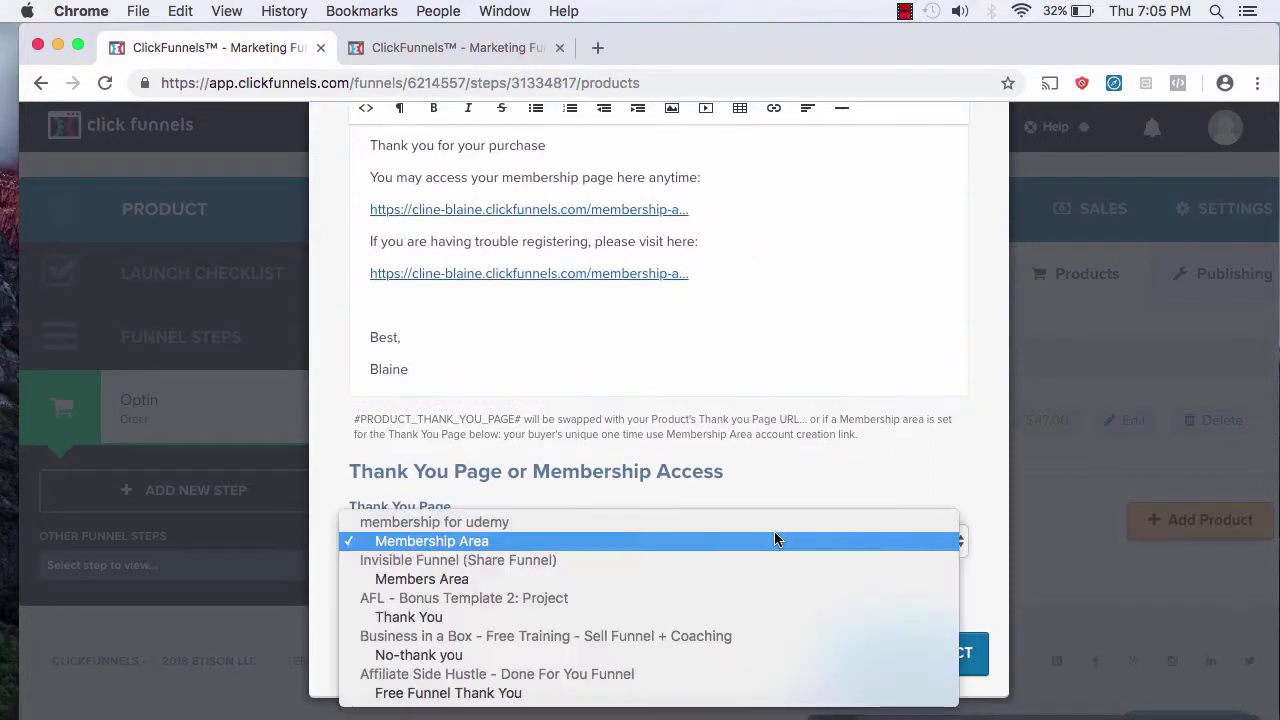
click(909, 441)
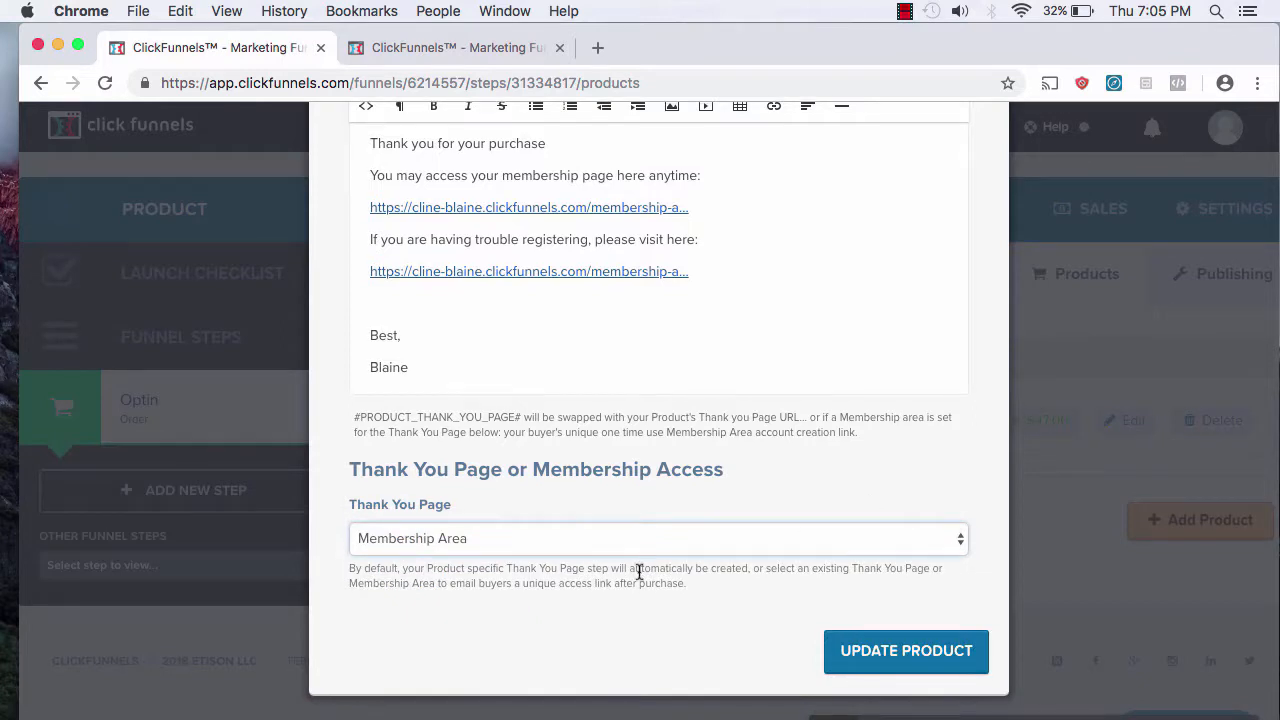
scroll(790, 520, up, 6)
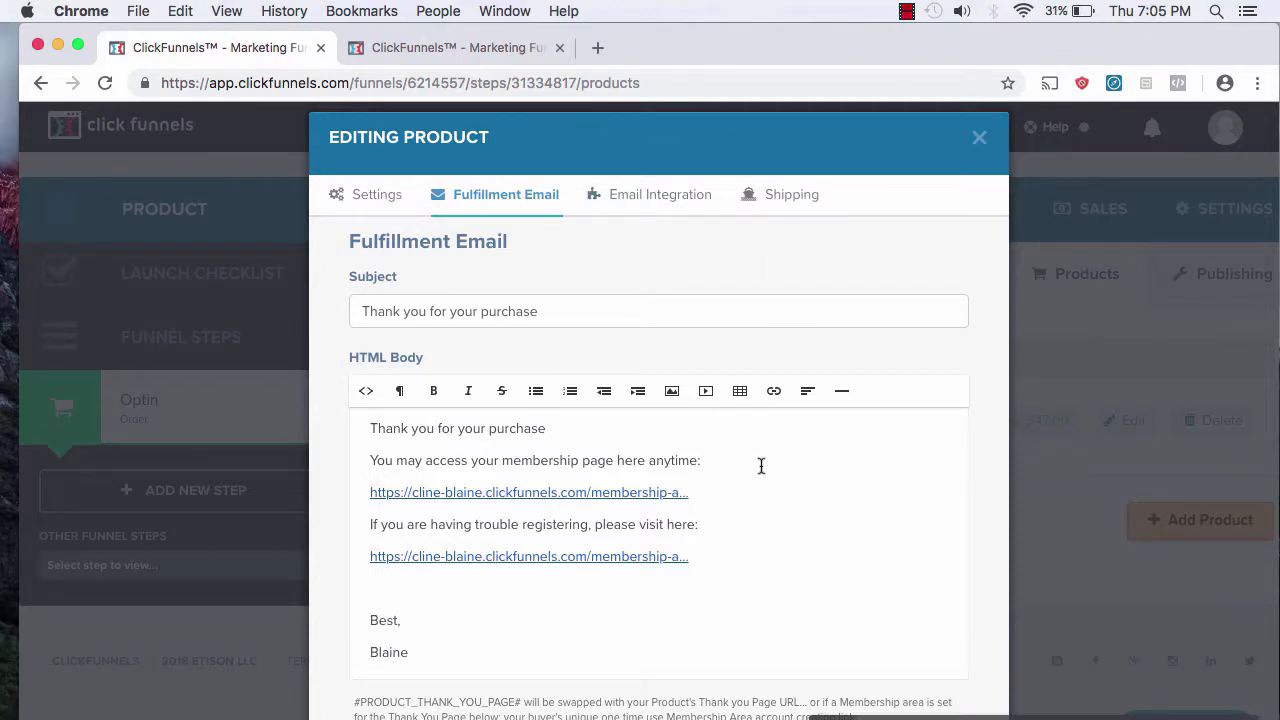
Step: Review the Email Integration tab, leaving Integration Method unset instead of Aweber or Actionetics
click(671, 196)
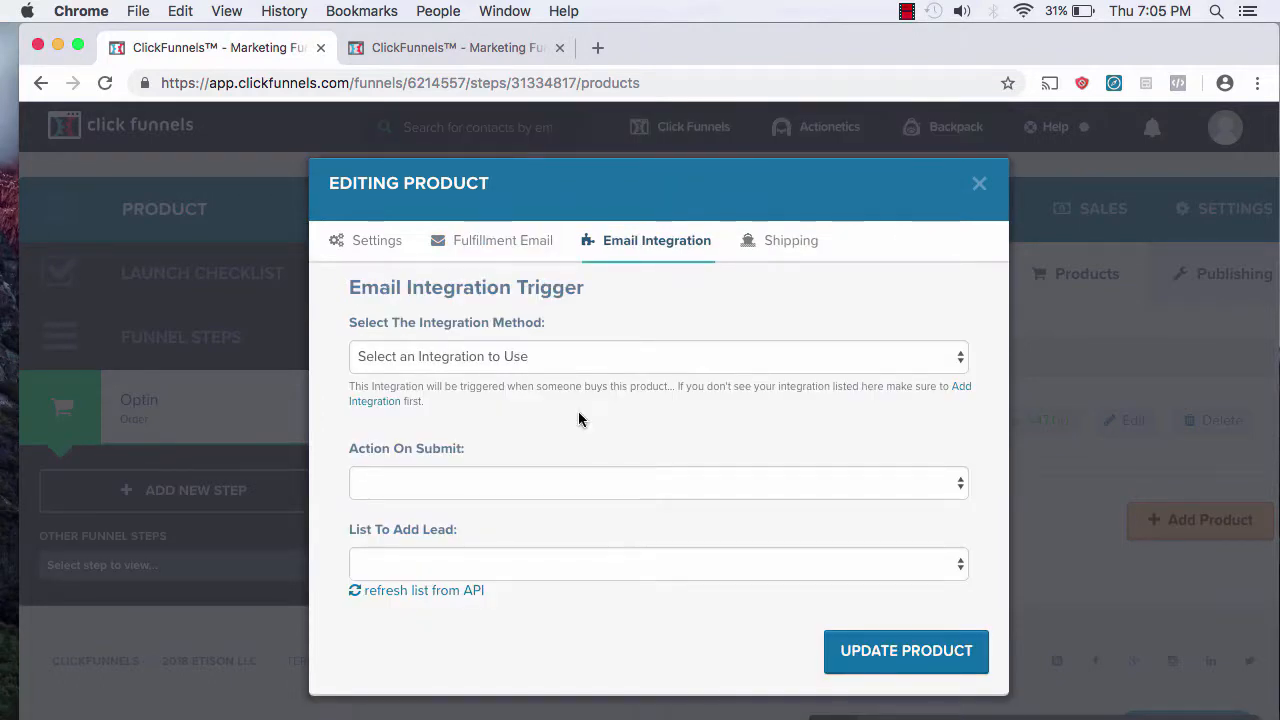
click(733, 483)
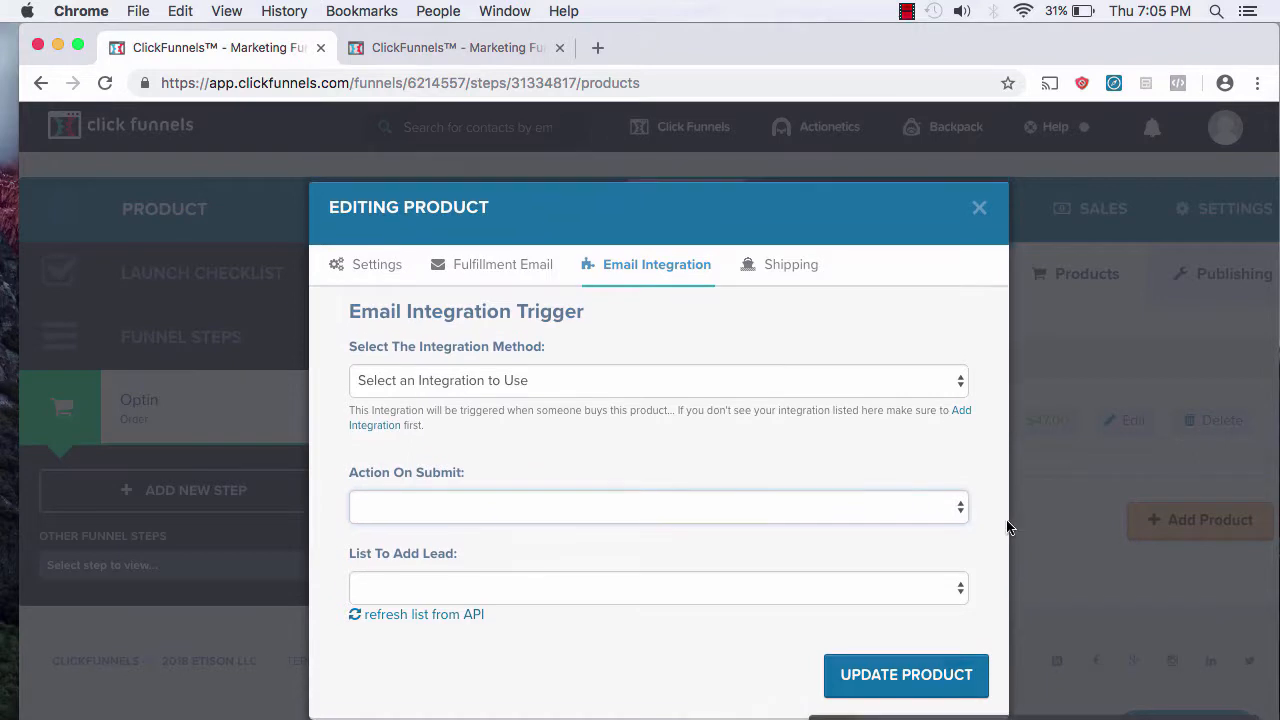
click(883, 377)
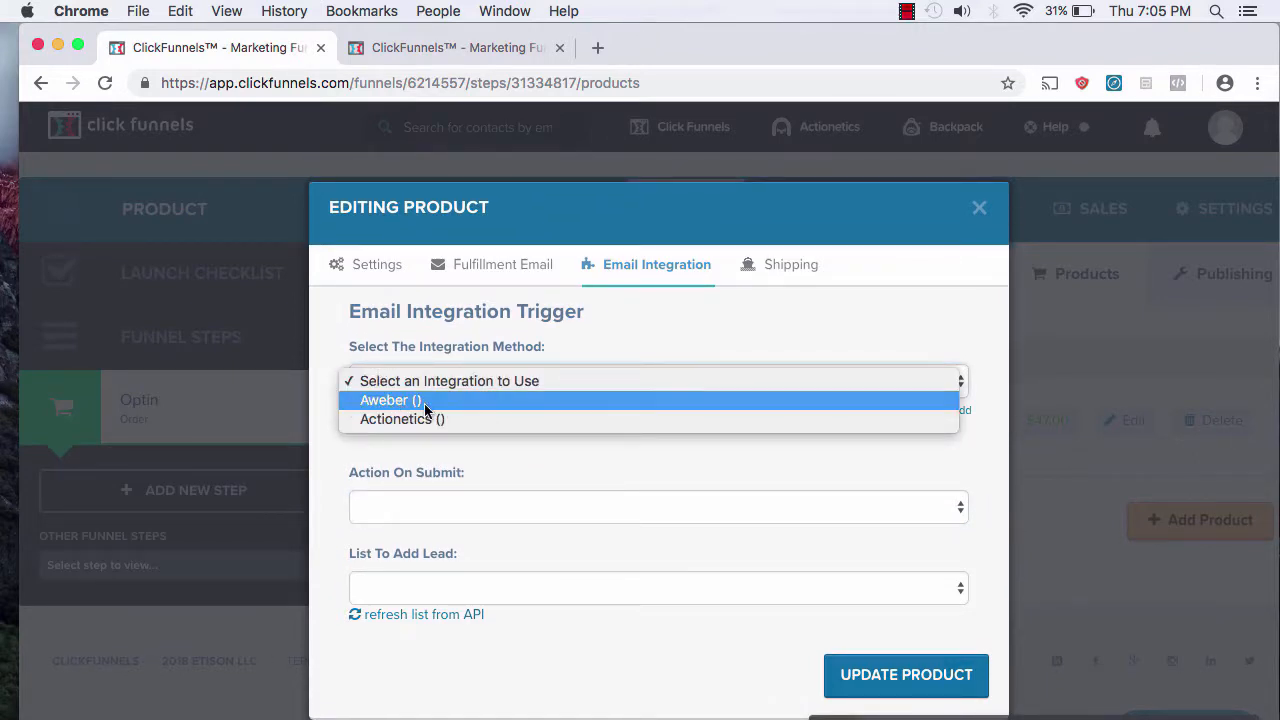
click(444, 442)
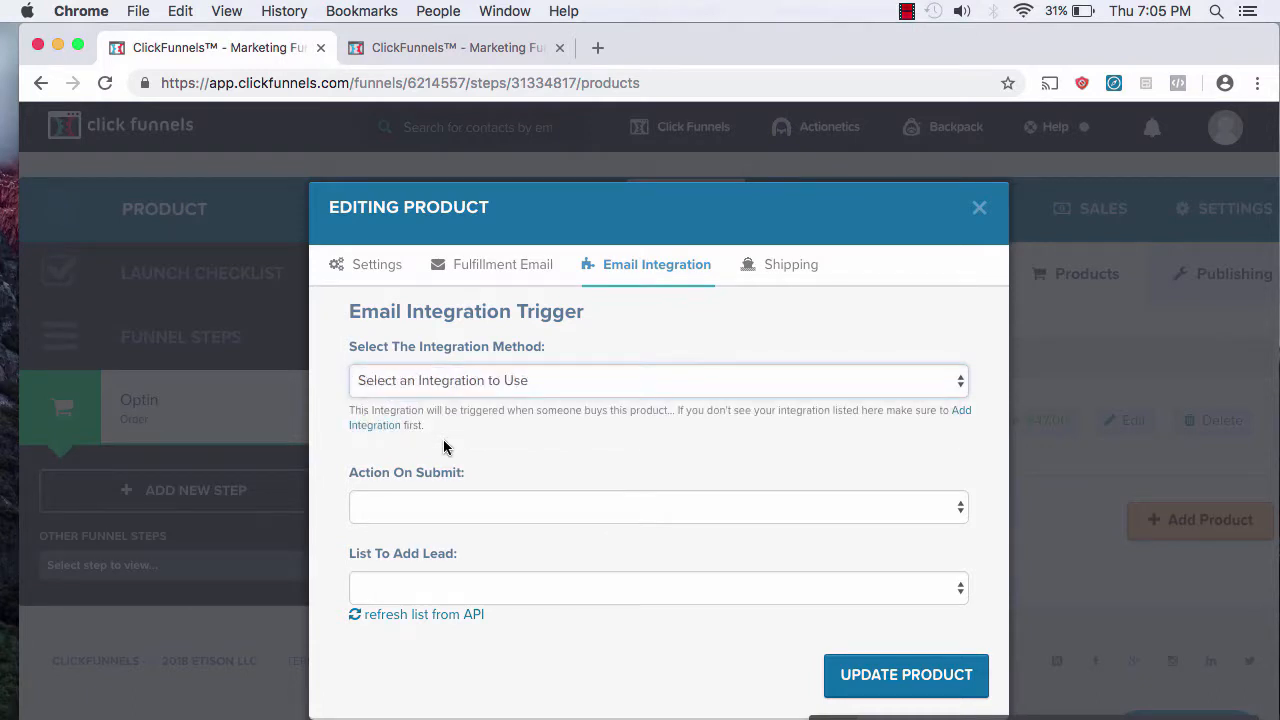
click(528, 390)
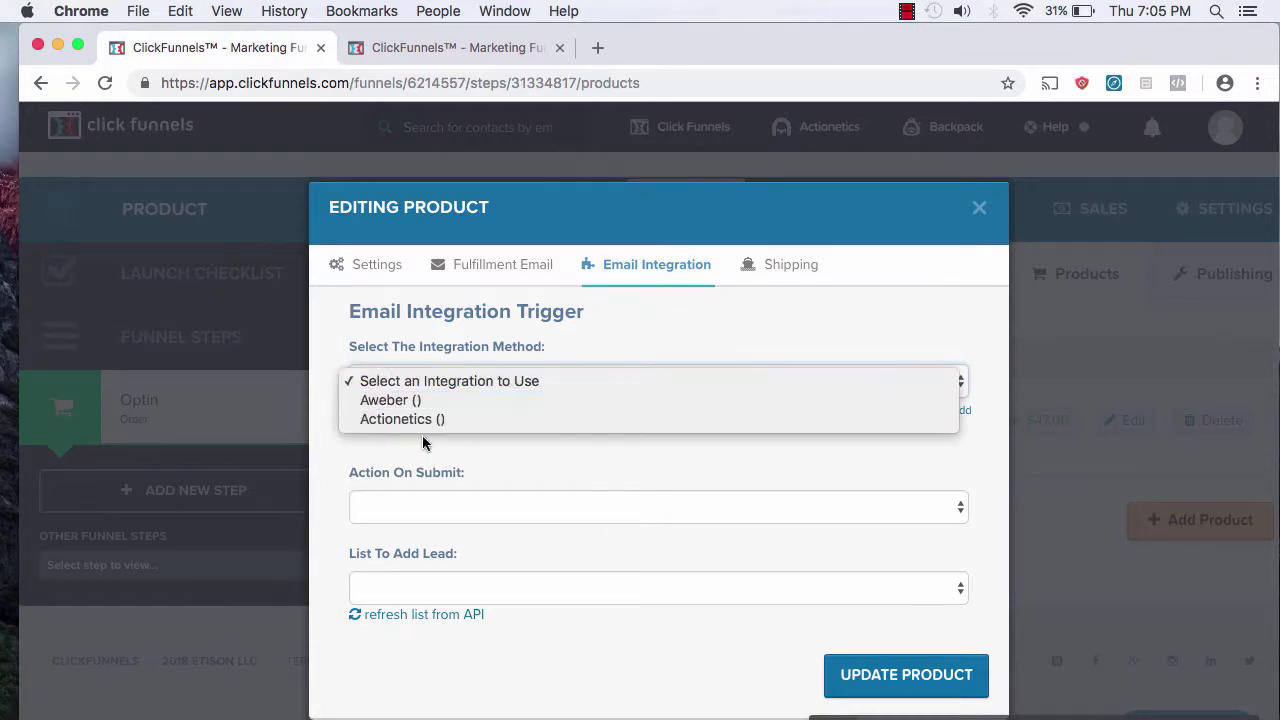
click(372, 475)
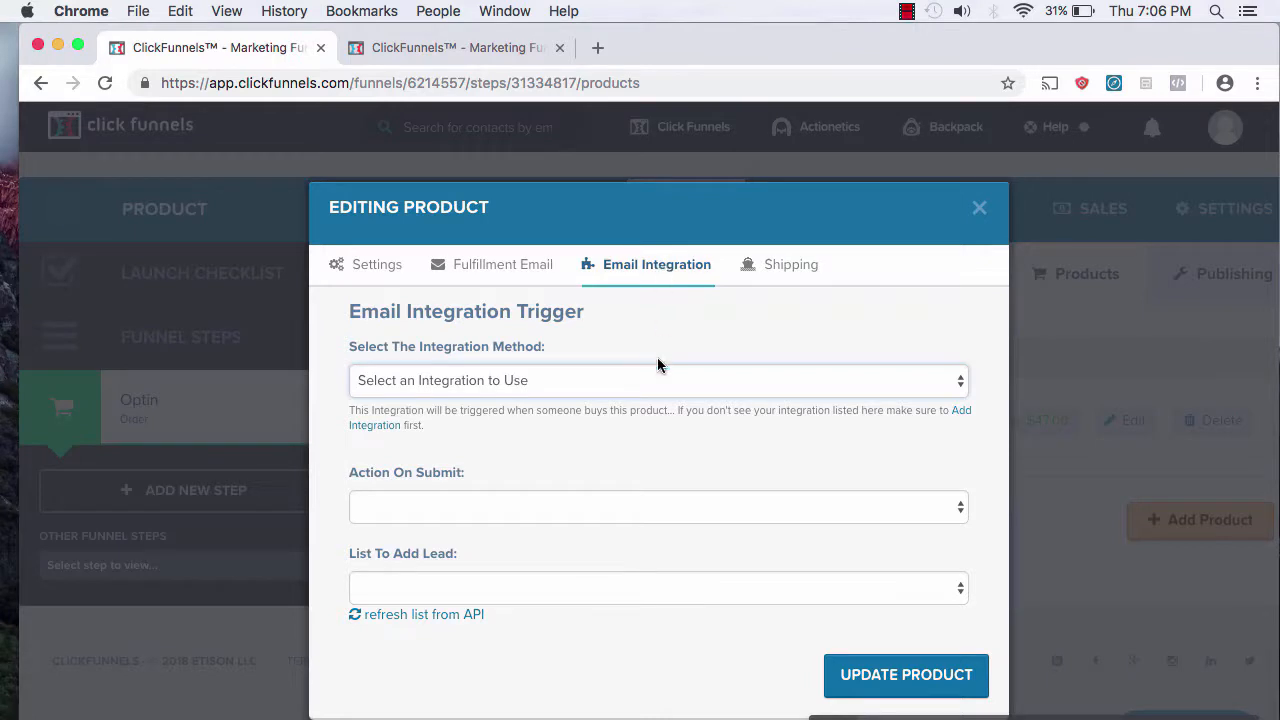
triple_click(630, 408)
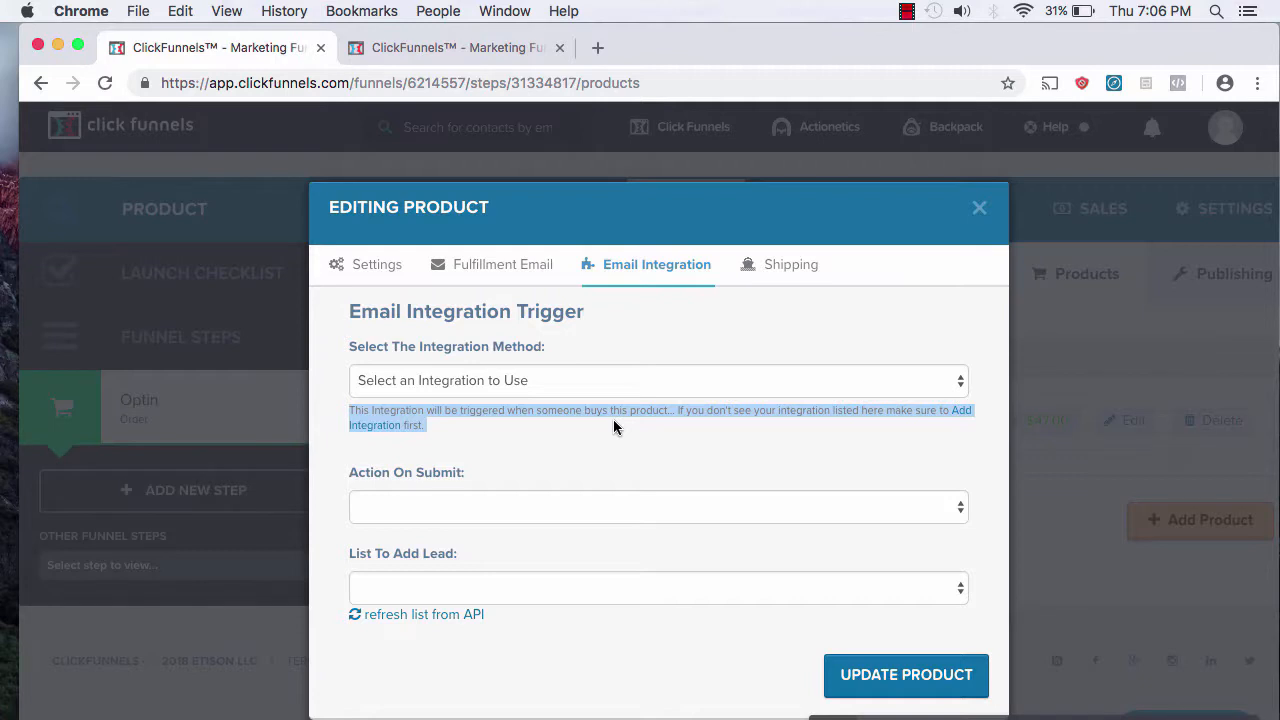
click(540, 434)
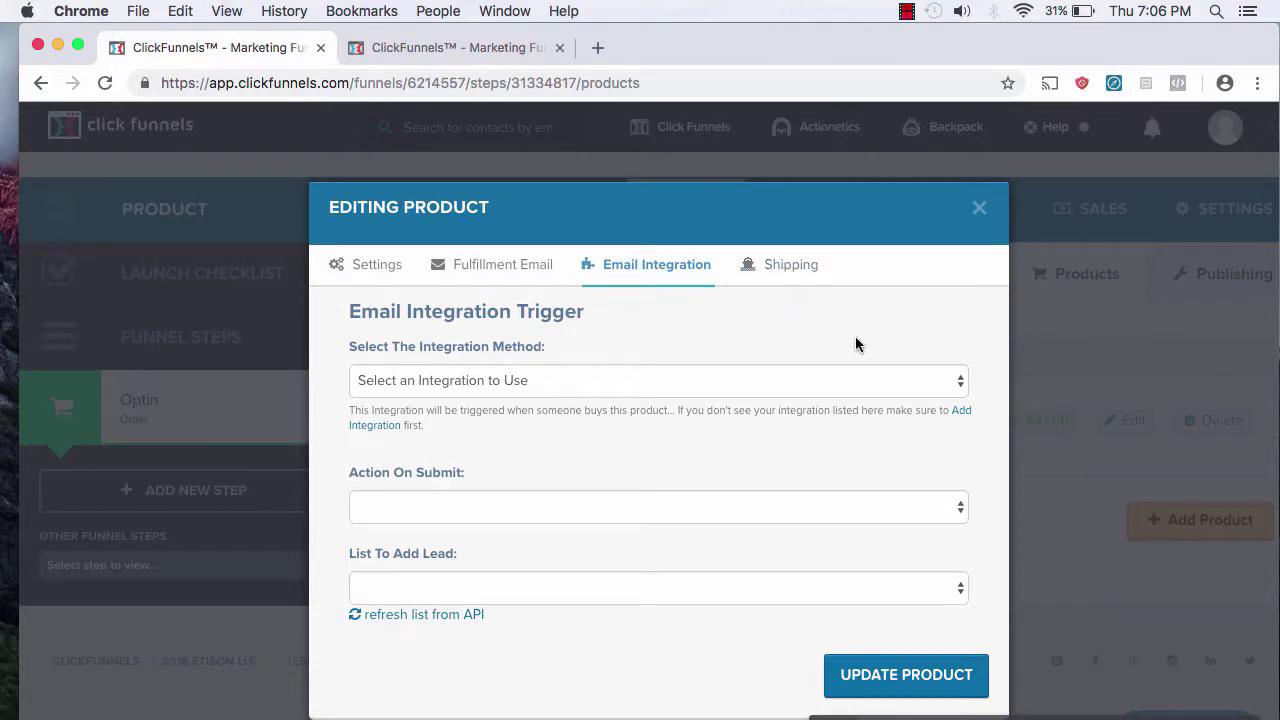
scroll(905, 523, down, 1)
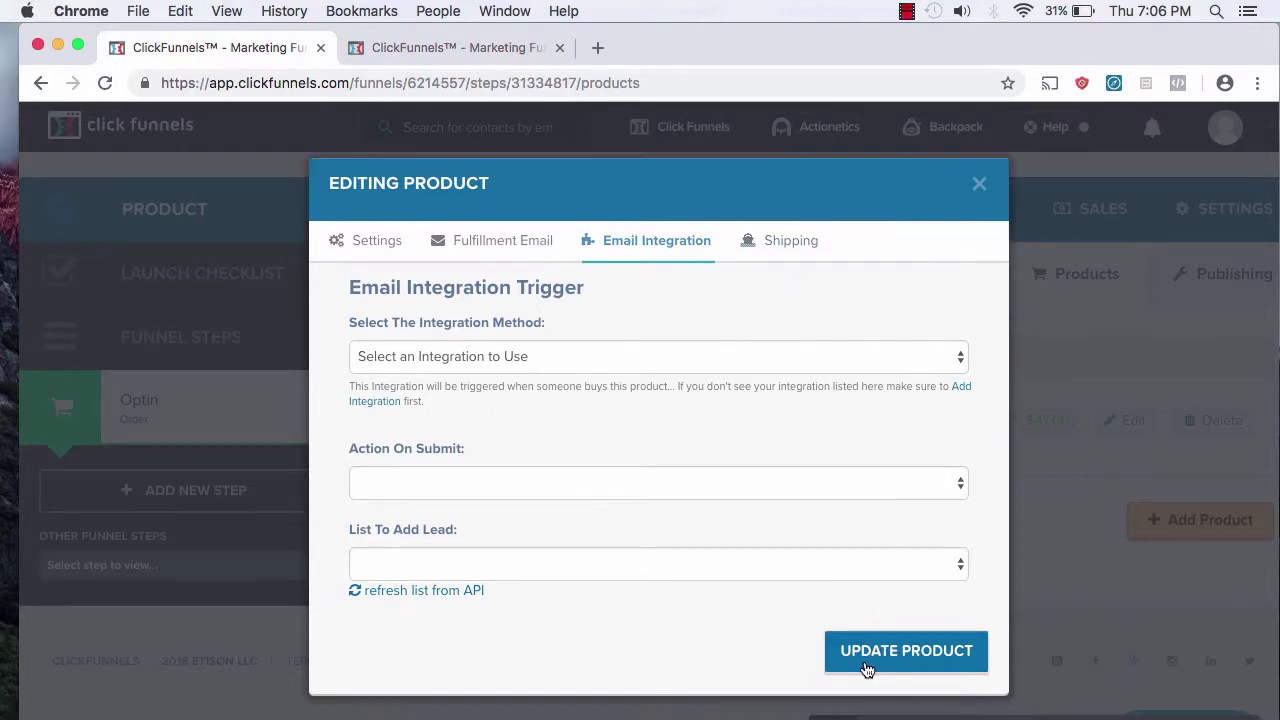